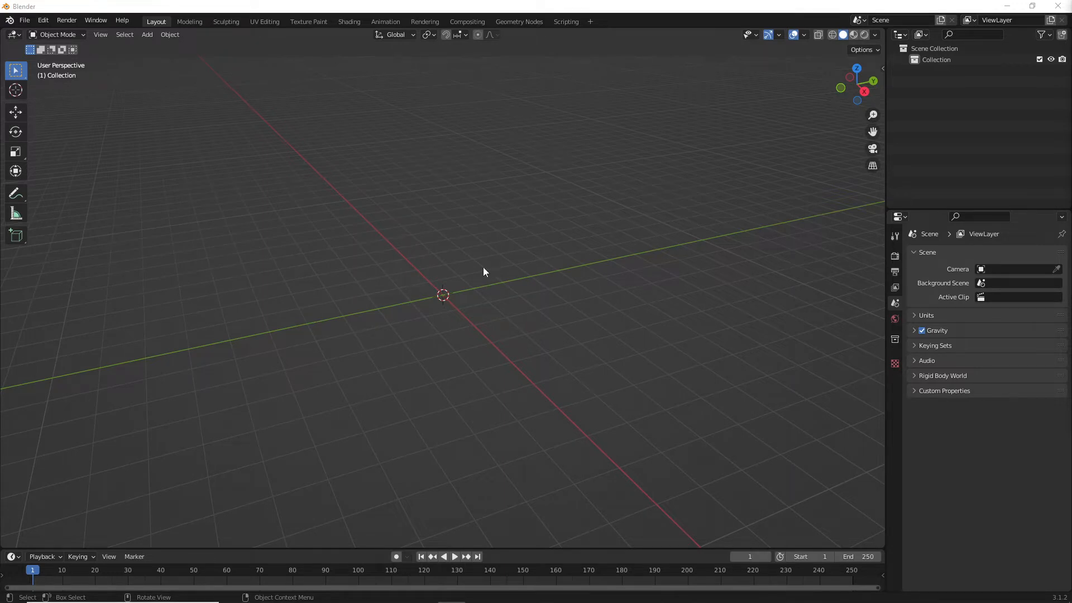
Add a cone mesh at the scene's origin.
middle_drag(400, 239, 366, 258)
key(shift+a)
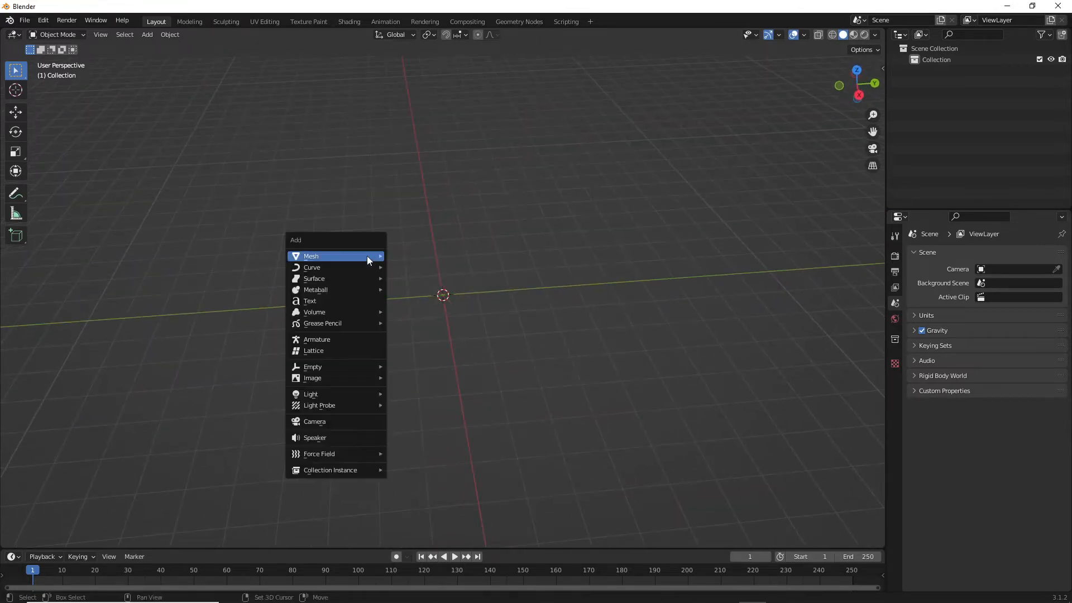
mouse_move(367, 258)
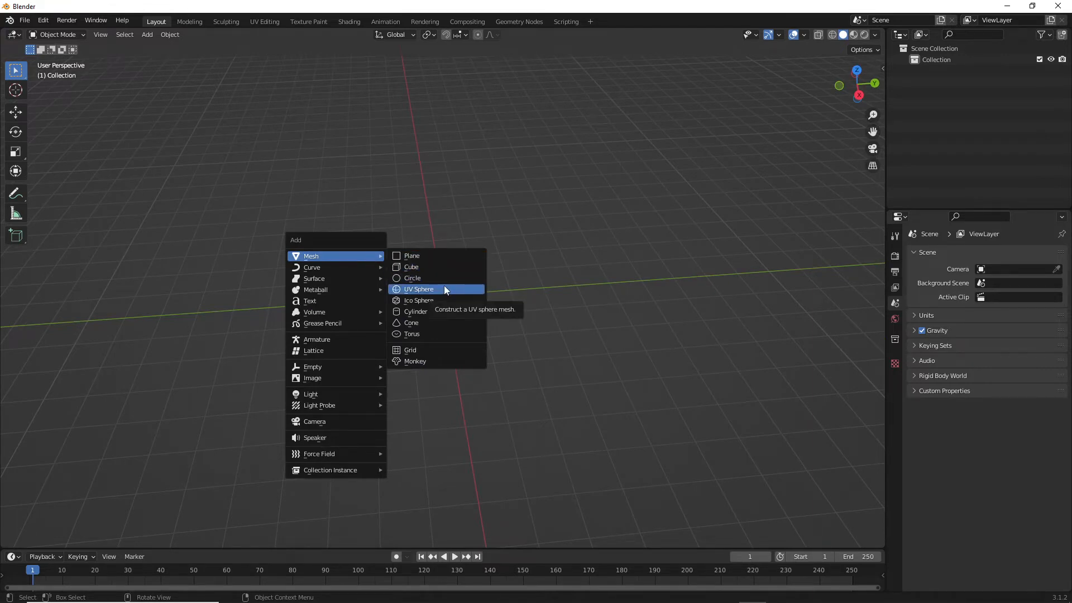
click(426, 322)
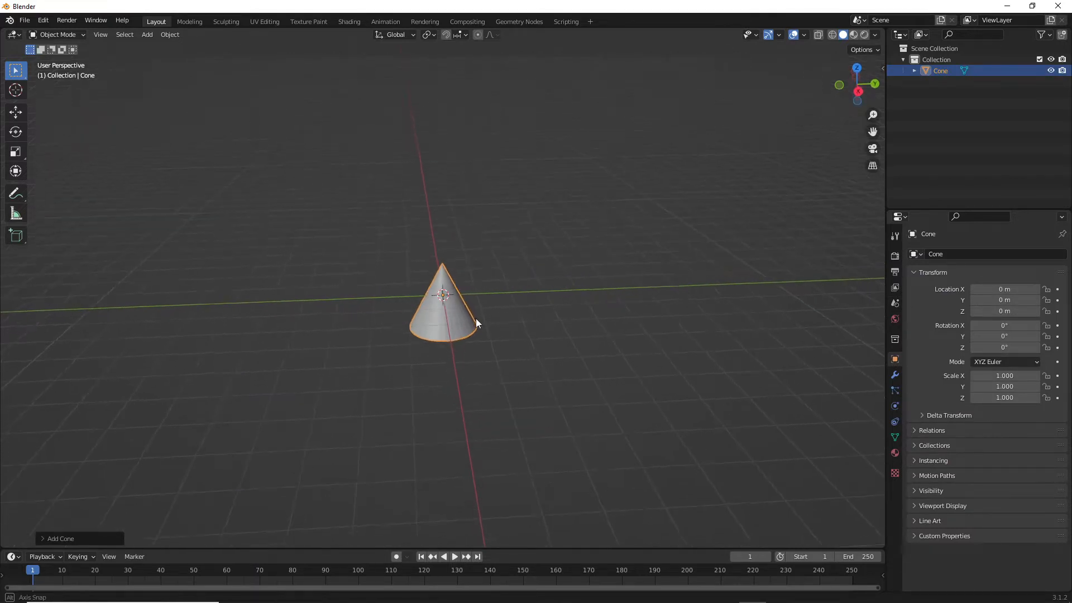
Enter Edit Mode on the cone and delete its circular base face, leaving the underside open.
middle_drag(475, 317, 465, 176)
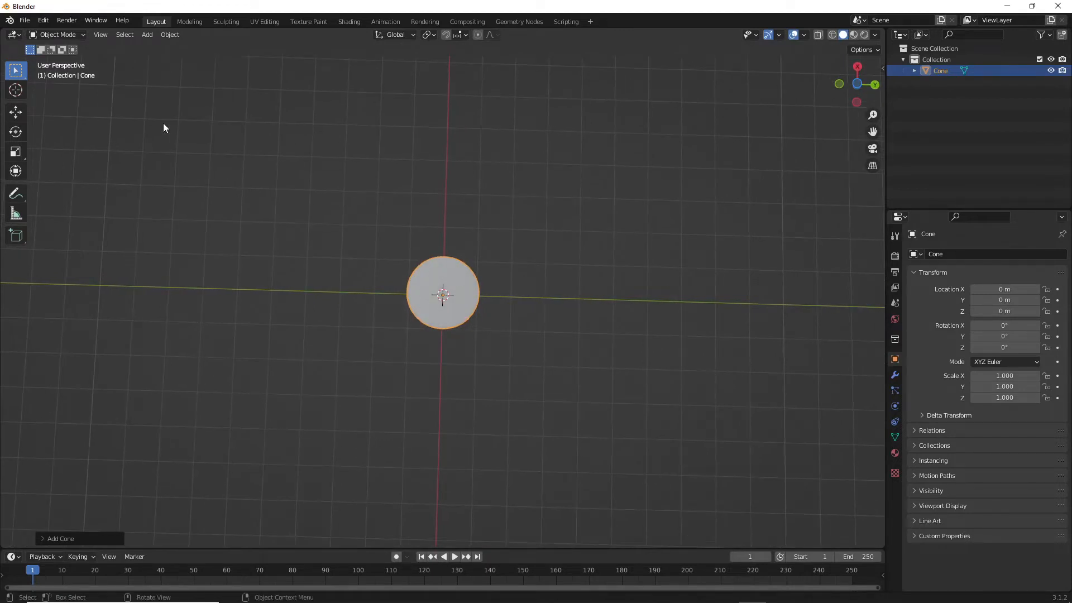
key(Tab)
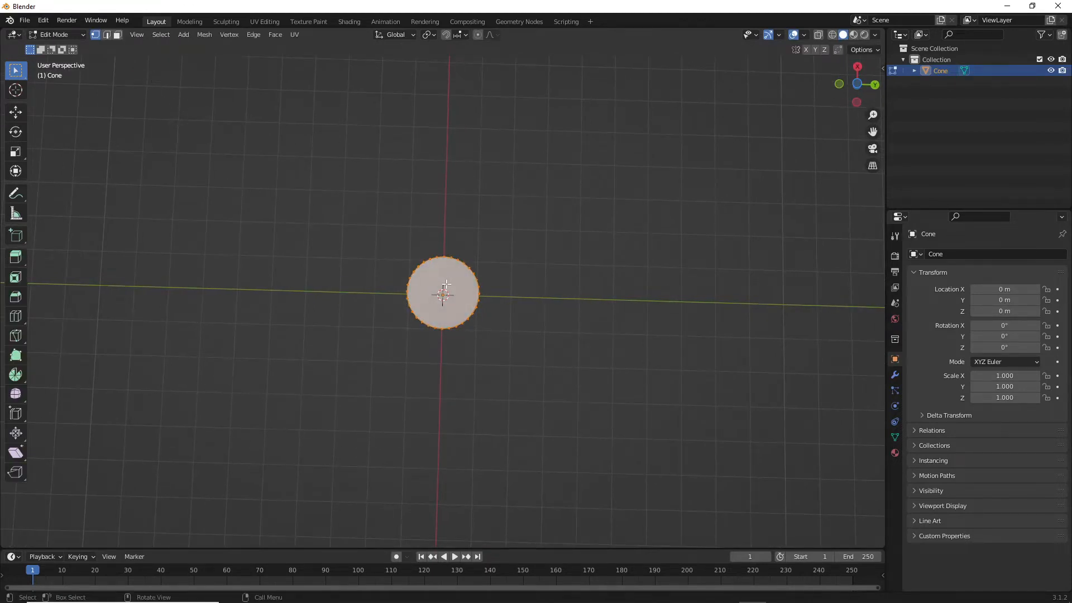
click(117, 35)
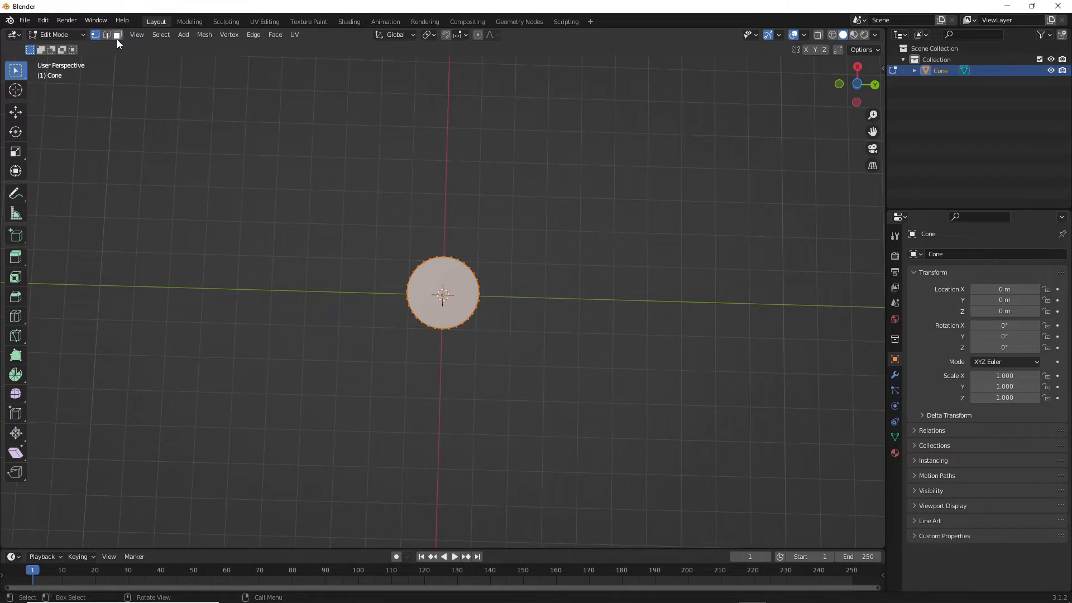
click(441, 277)
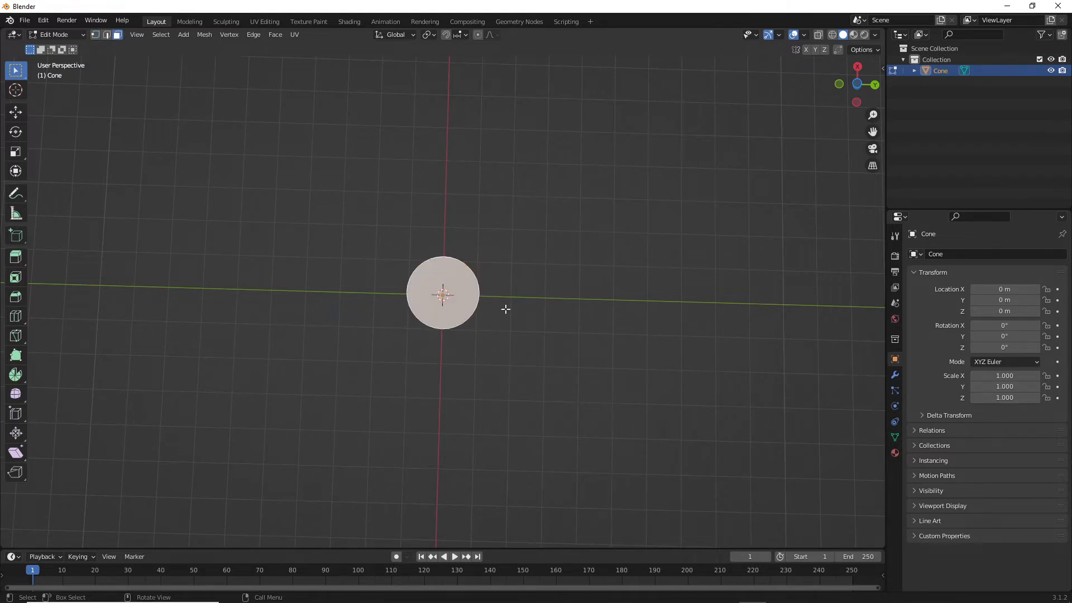
key(x)
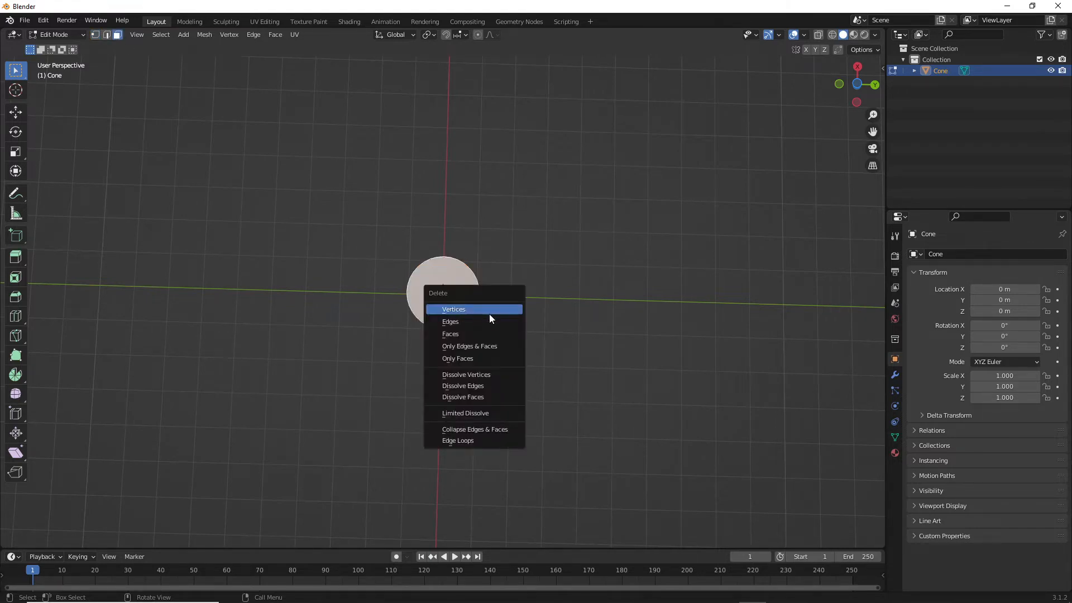
click(466, 334)
middle_drag(512, 276, 469, 390)
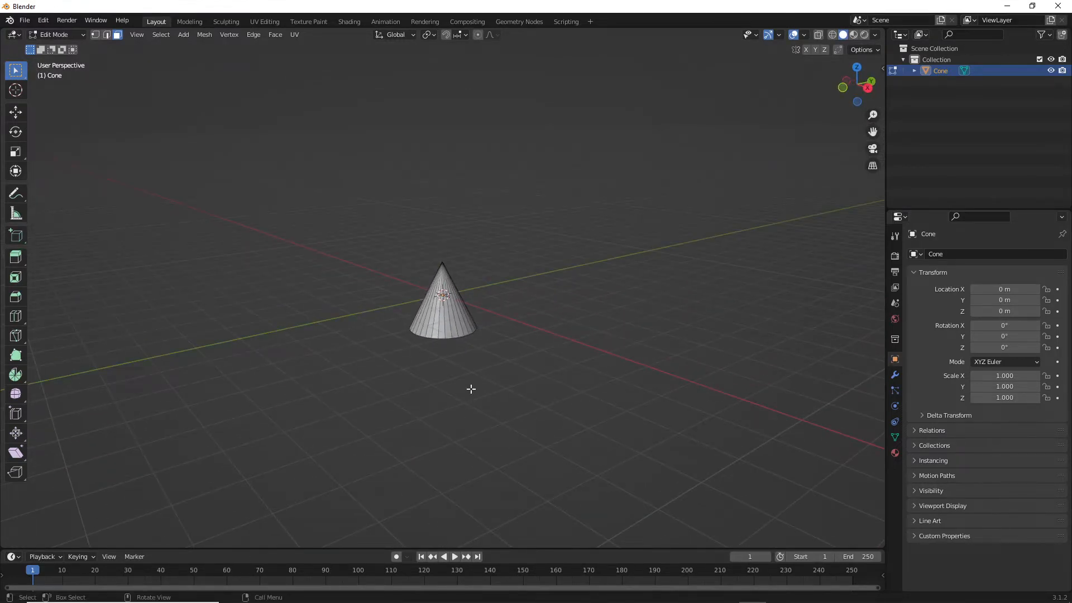
Select the edge loop around the cone's open base and scale it up by about 2.75.
key(KP_1)
middle_drag(467, 372, 450, 270)
scroll(445, 287, up, 5)
scroll(447, 299, up, 2)
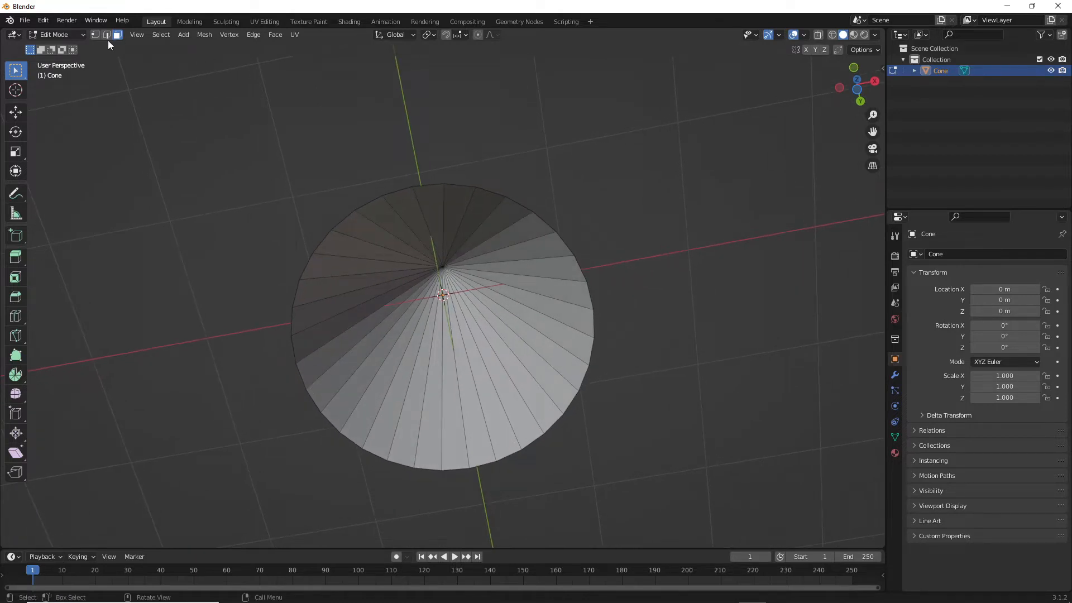
key(2)
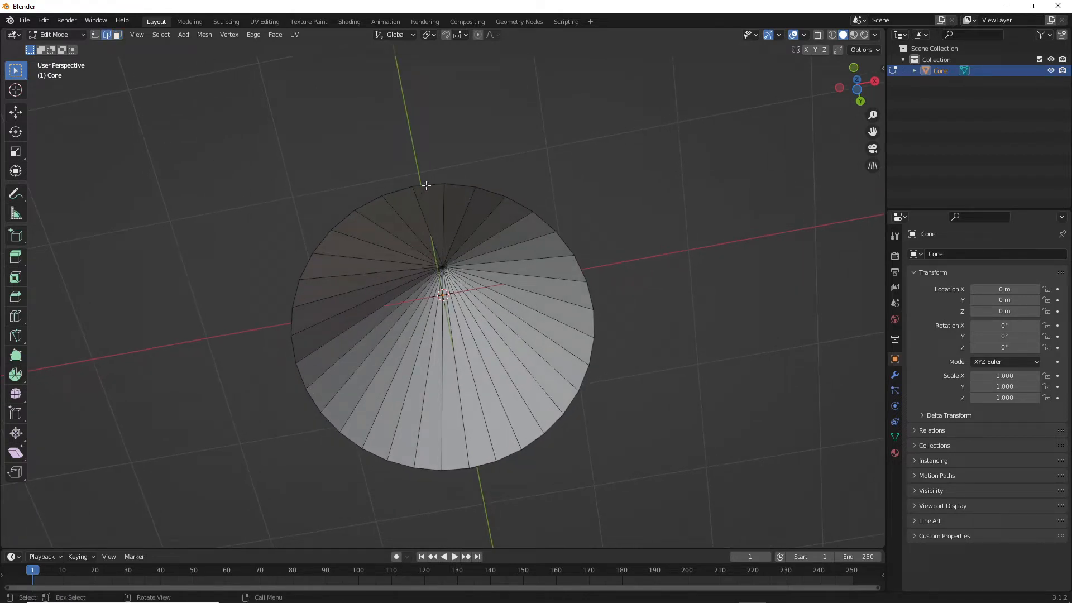
click(437, 186)
alt+click(460, 185)
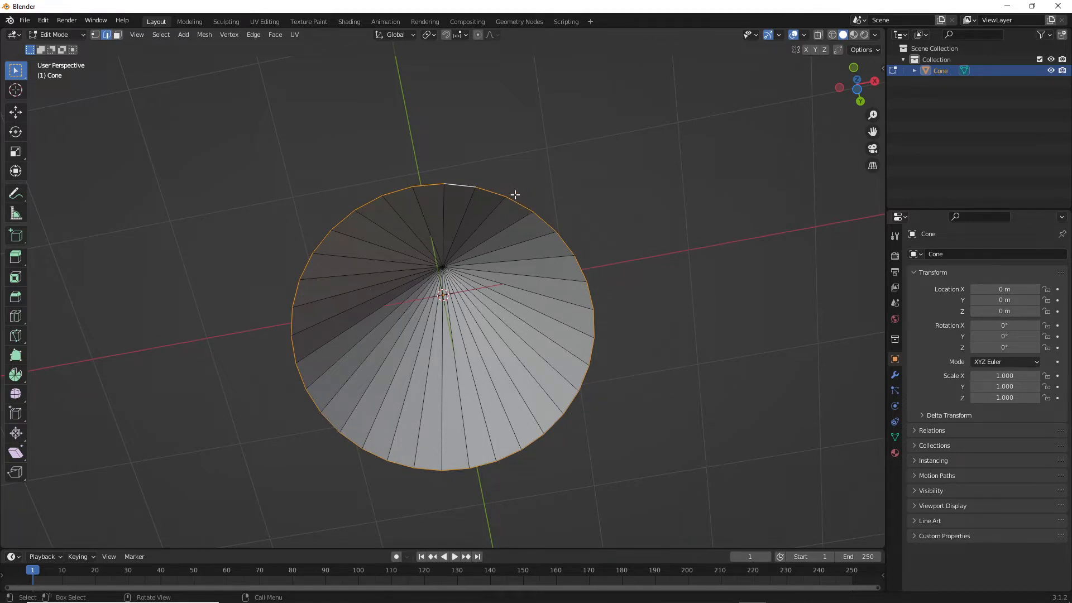
middle_drag(515, 194, 493, 189)
key(s)
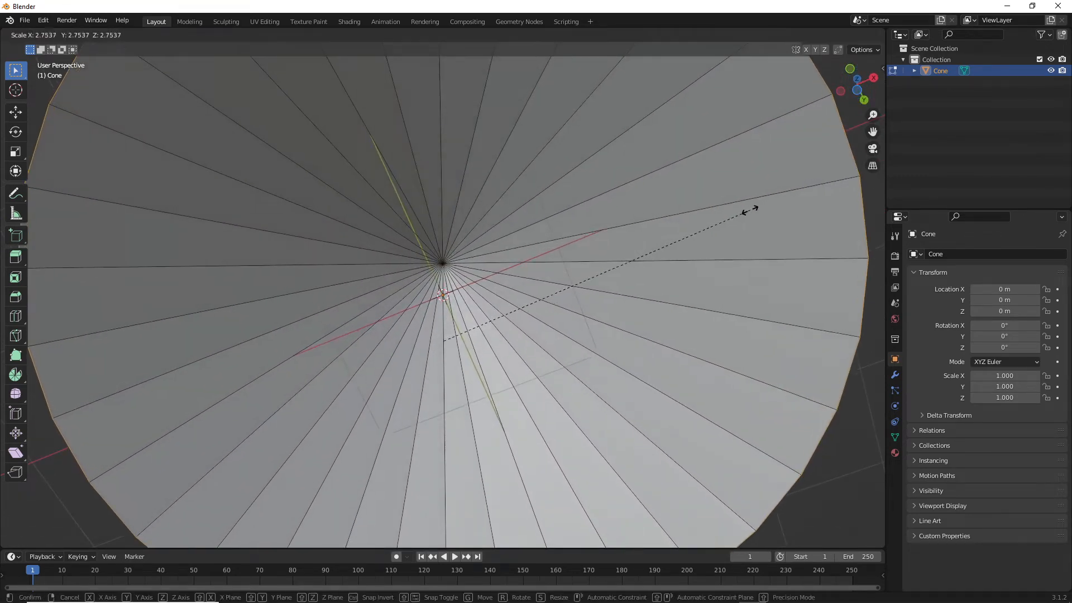
click(729, 218)
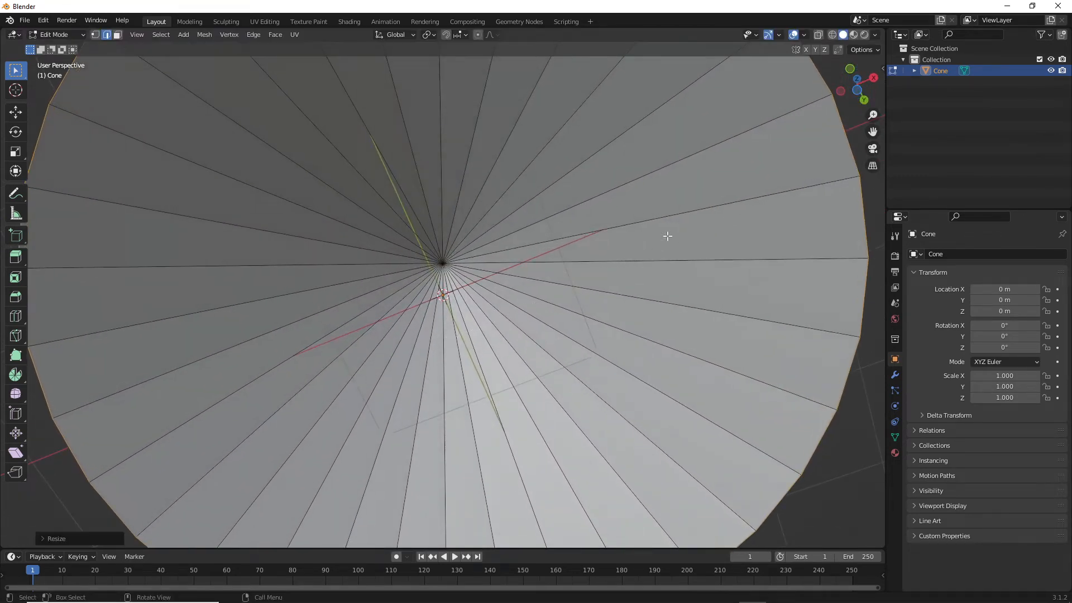
In the front view, scale the cone's base loop up again by about 2.2 to make a wide, shallow canopy.
key(KP_1)
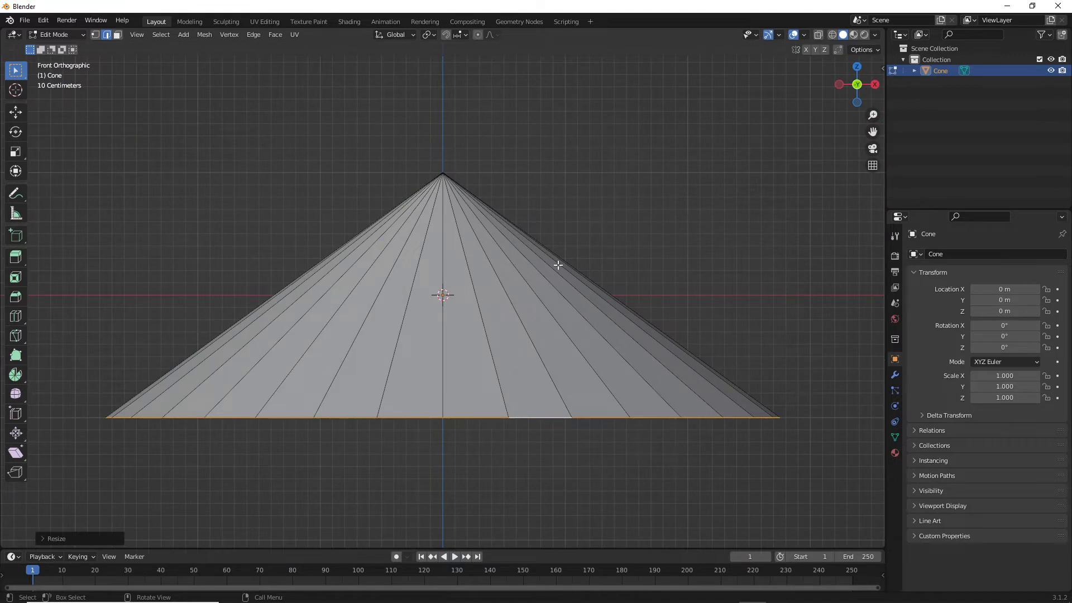
scroll(557, 262, down, 7)
scroll(529, 263, down, 3)
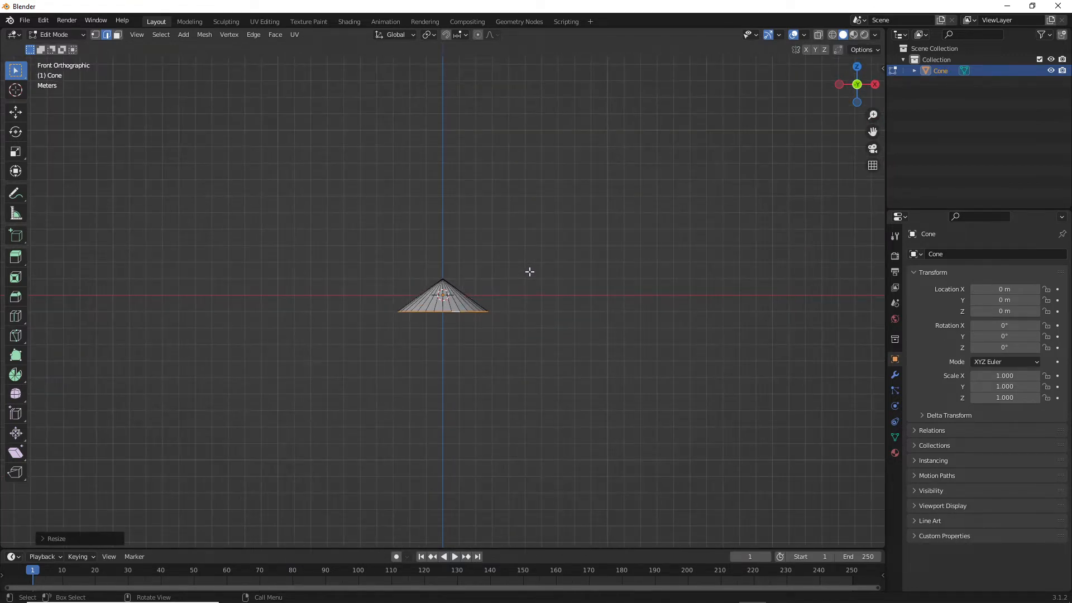
key(s)
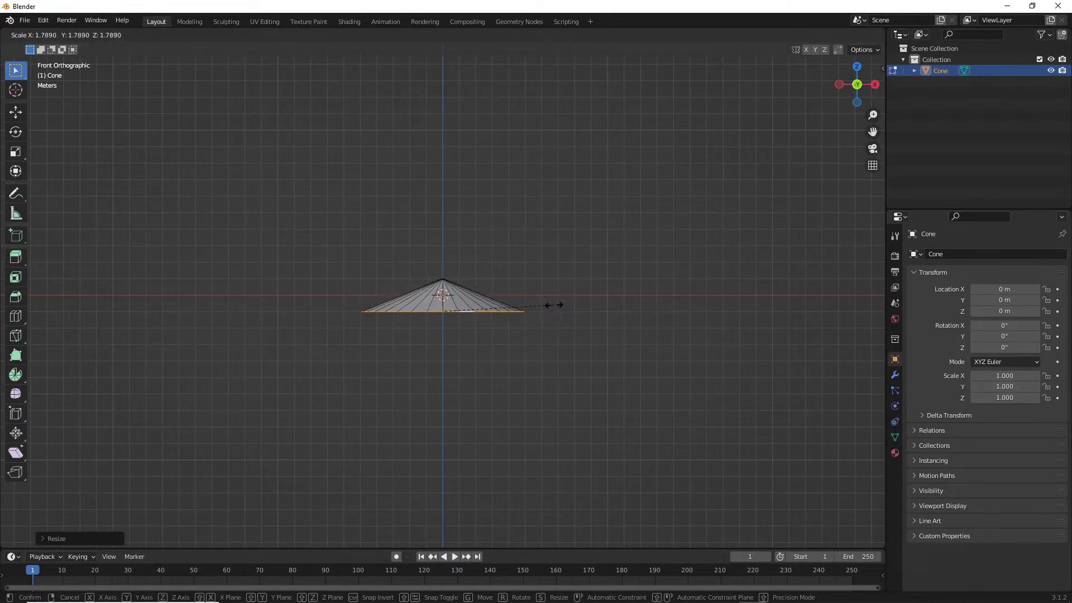
click(578, 304)
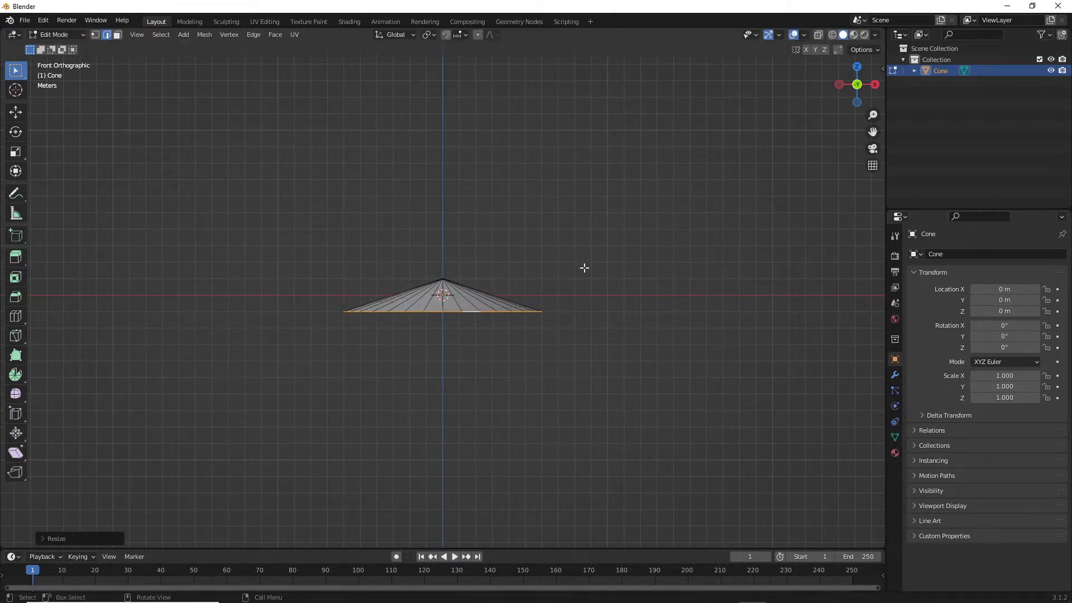
middle_drag(584, 268, 510, 275)
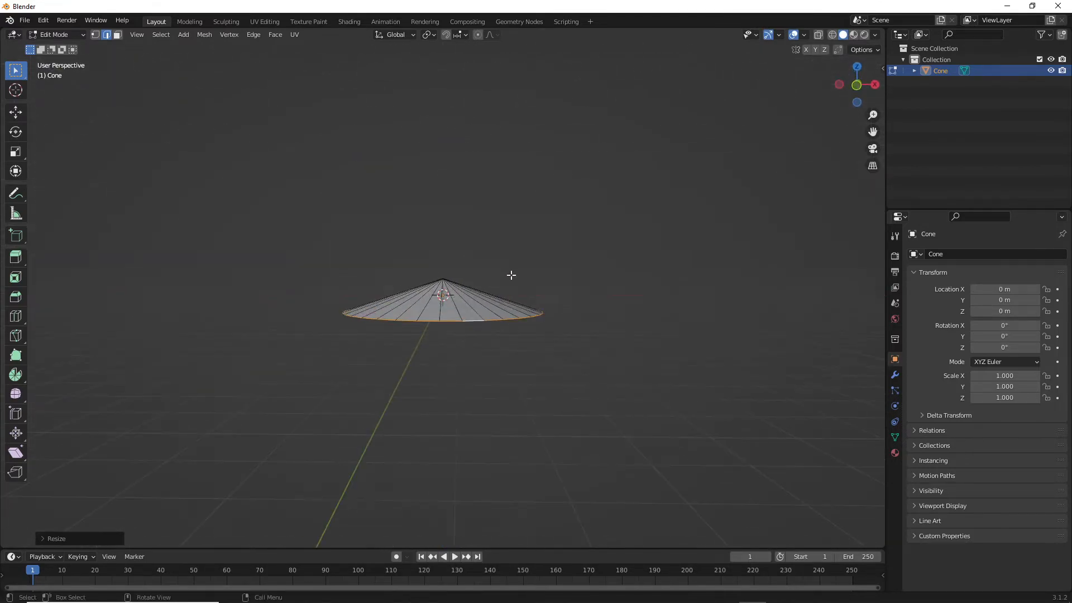
Select the entire cone mesh in the front view, raise it about 15 m along the Z axis, and clear the selection.
key(KP_1)
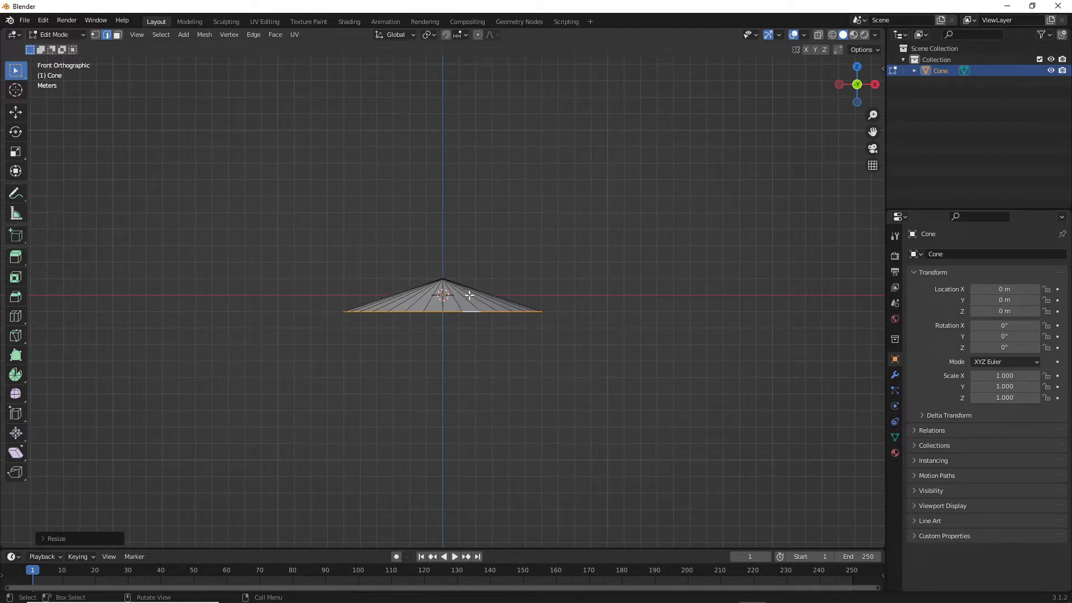
drag(325, 234, 623, 374)
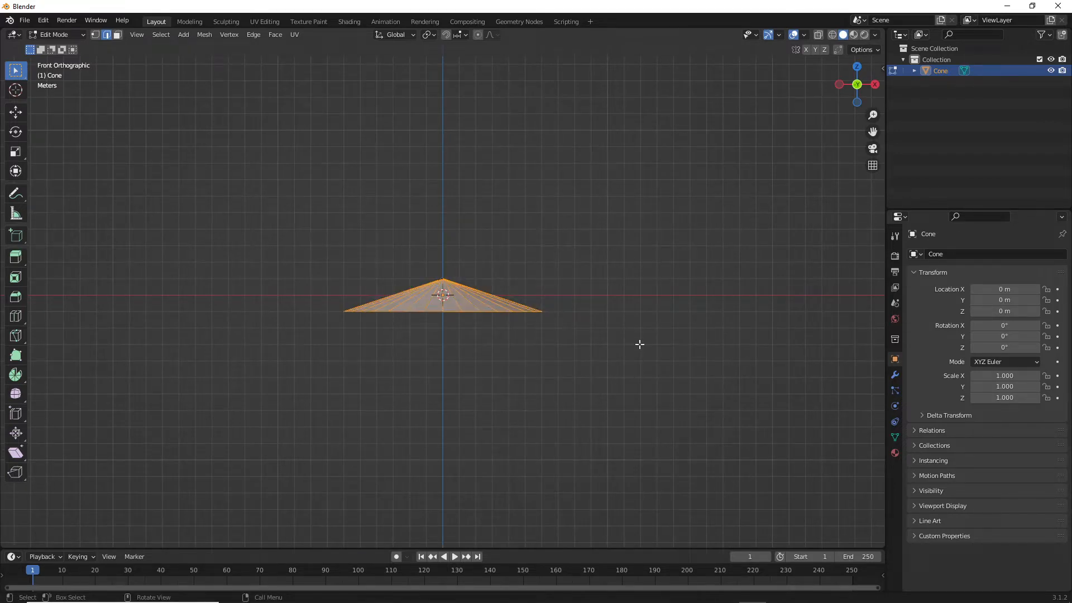
drag(308, 221, 623, 405)
key(g)
key(z)
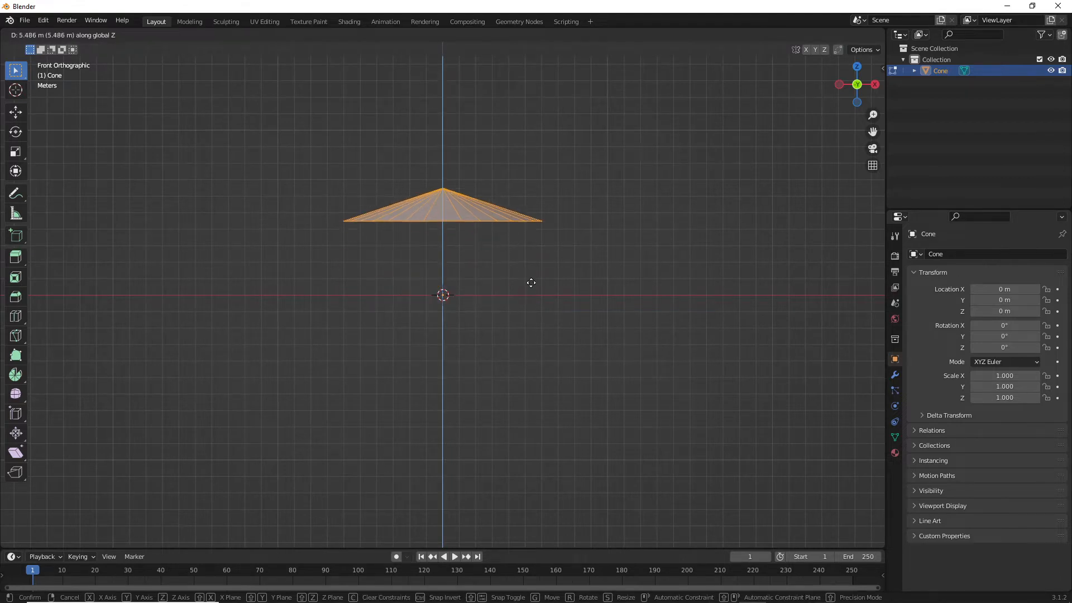
click(533, 137)
scroll(572, 184, down, 5)
middle_drag(575, 194, 559, 228)
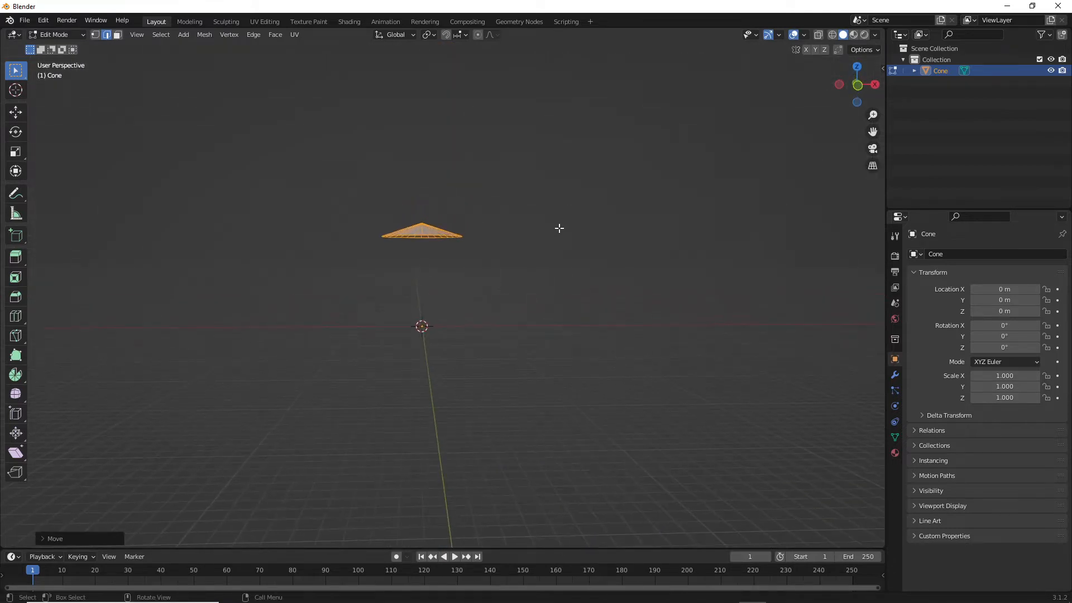
key(KP_1)
scroll(467, 253, up, 2)
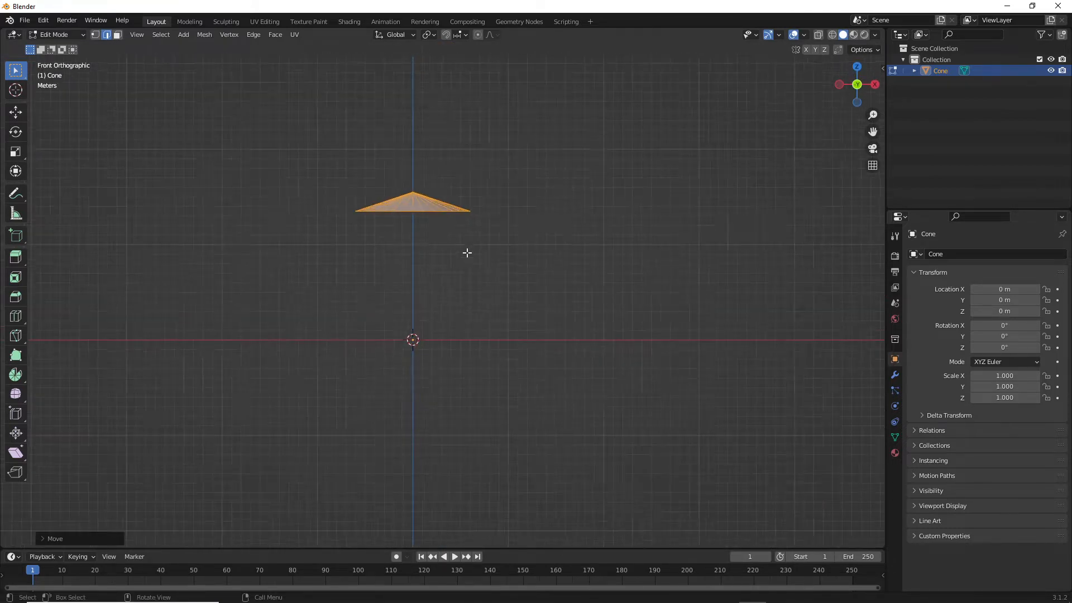
scroll(463, 246, up, 1)
scroll(447, 209, up, 2)
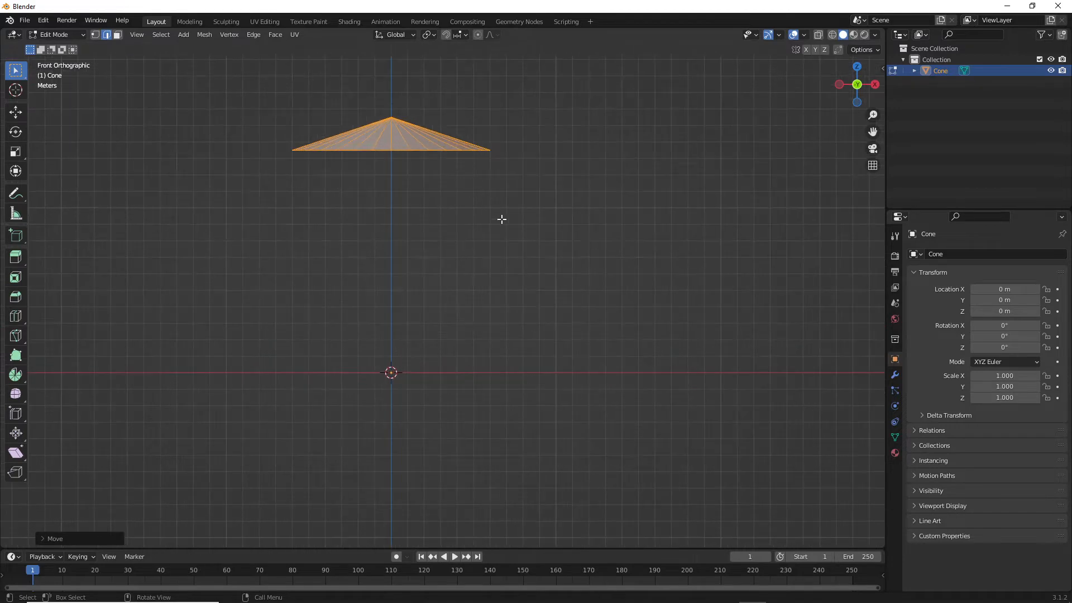
click(510, 223)
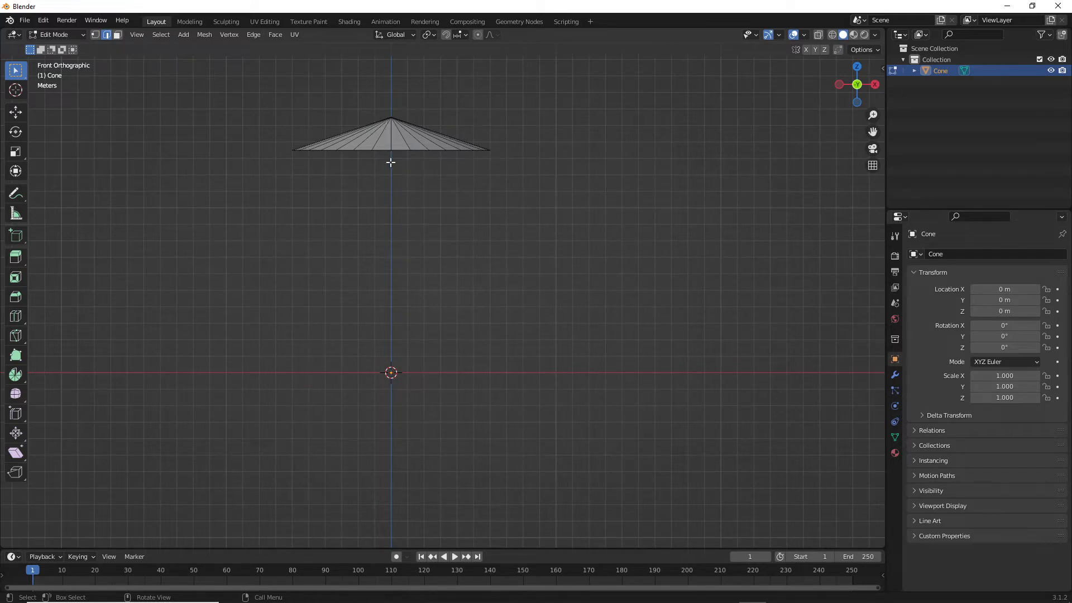
Add a circle with 10 vertices at the origin beneath the raised cone, within the same mesh.
mouse_move(404, 194)
middle_down()
mouse_move(413, 268)
mouse_move(425, 158)
mouse_move(413, 213)
mouse_move(417, 229)
mouse_move(409, 153)
mouse_move(437, 270)
mouse_move(410, 187)
middle_up()
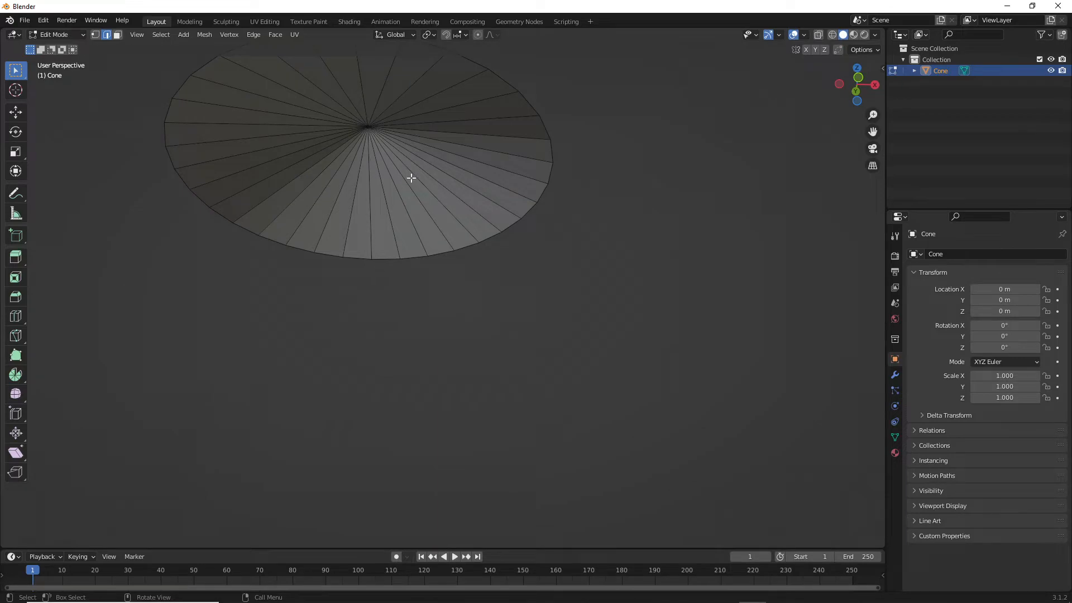
middle_drag(412, 175, 478, 305)
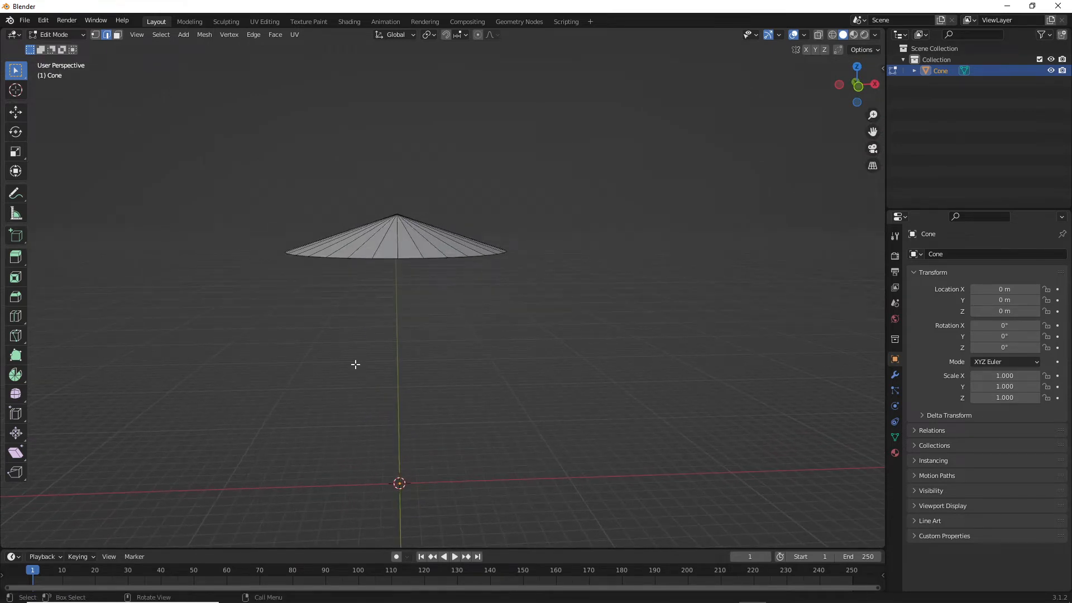
mouse_move(416, 413)
middle_down()
mouse_move(404, 419)
mouse_move(431, 421)
middle_up()
scroll(422, 421, up, 2)
scroll(422, 421, down, 2)
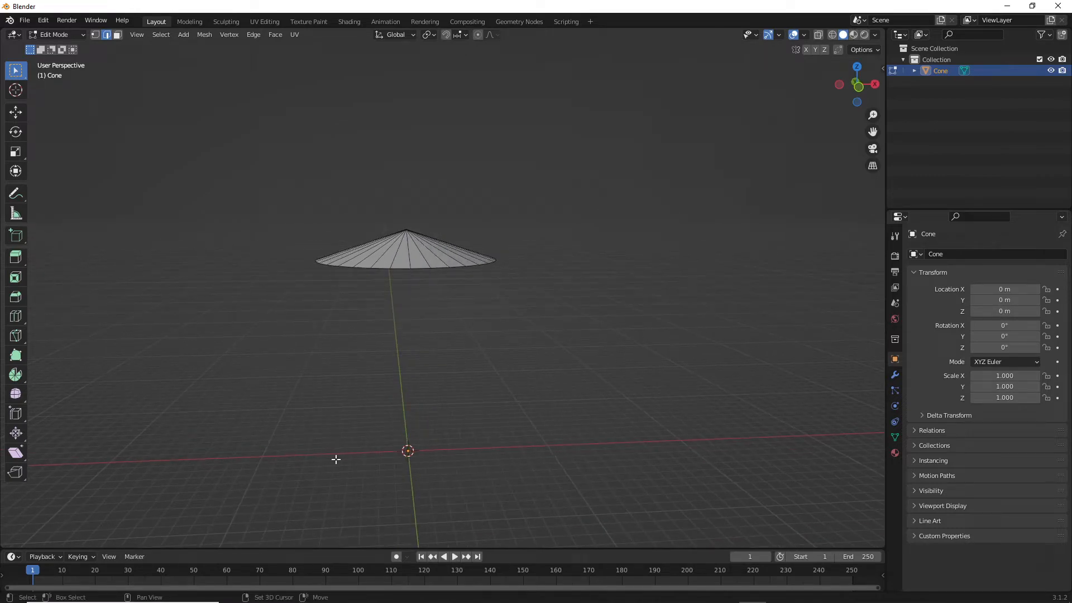
key(shift+a)
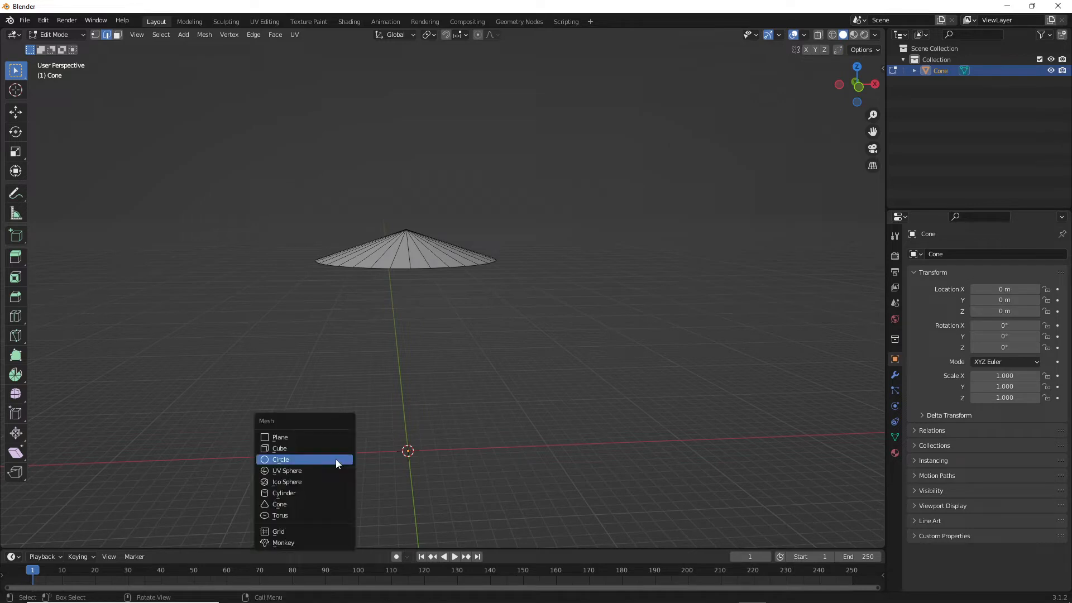
click(295, 460)
scroll(422, 494, up, 2)
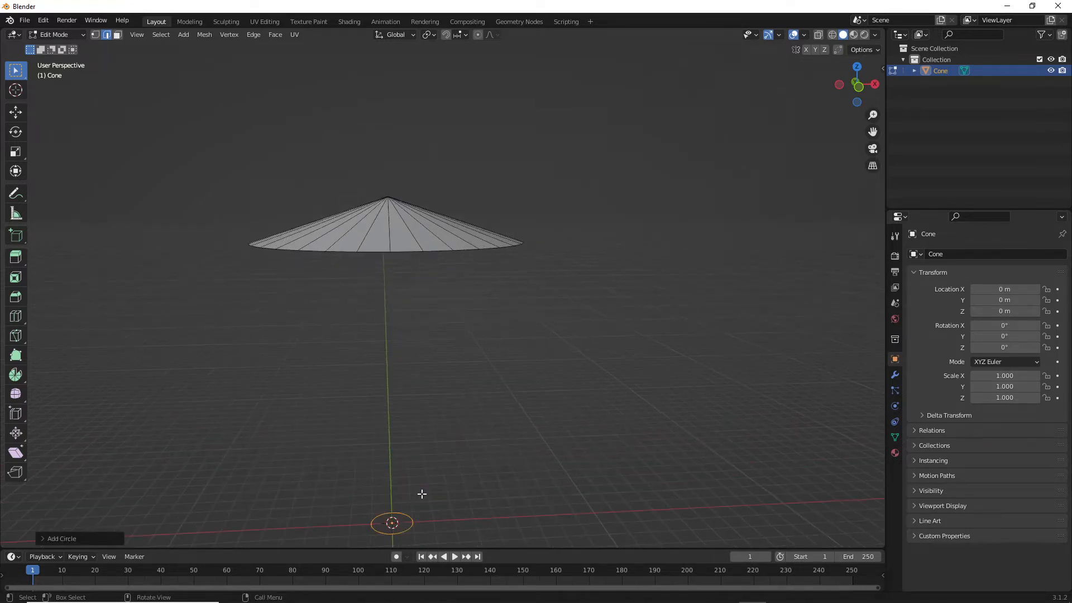
middle_drag(449, 480, 553, 237)
scroll(509, 374, up, 5)
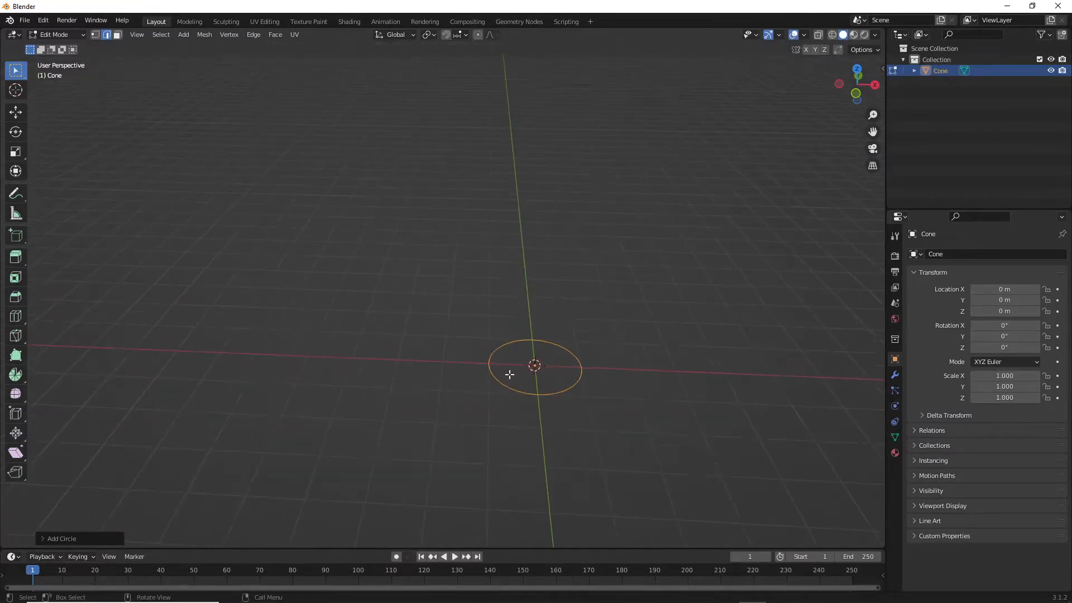
middle_drag(553, 382, 409, 306)
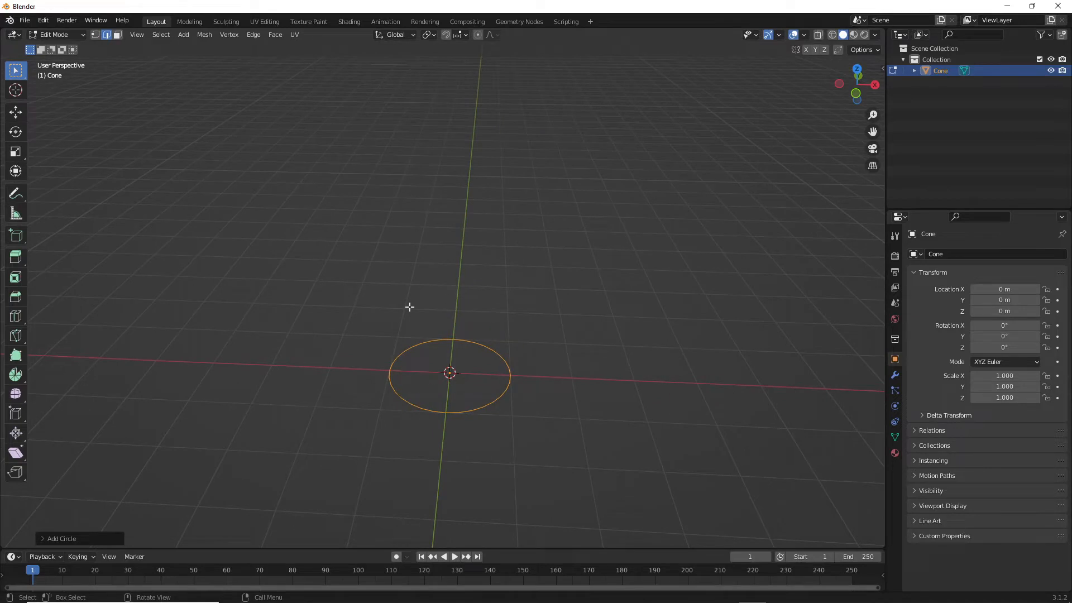
click(62, 538)
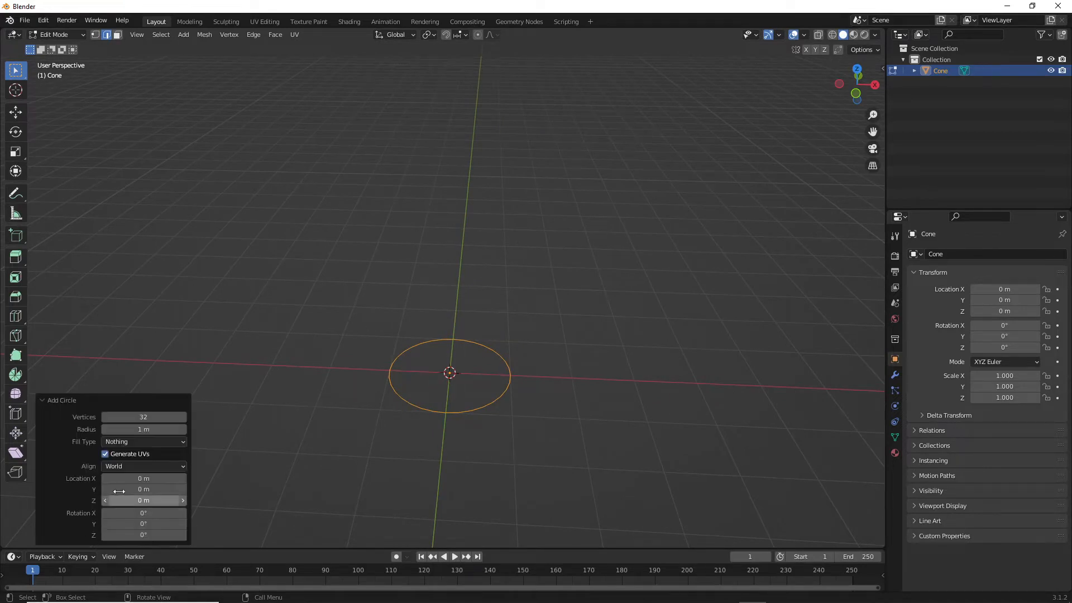
mouse_move(163, 417)
mouse_down()
mouse_move(120, 417)
mouse_move(151, 417)
mouse_up()
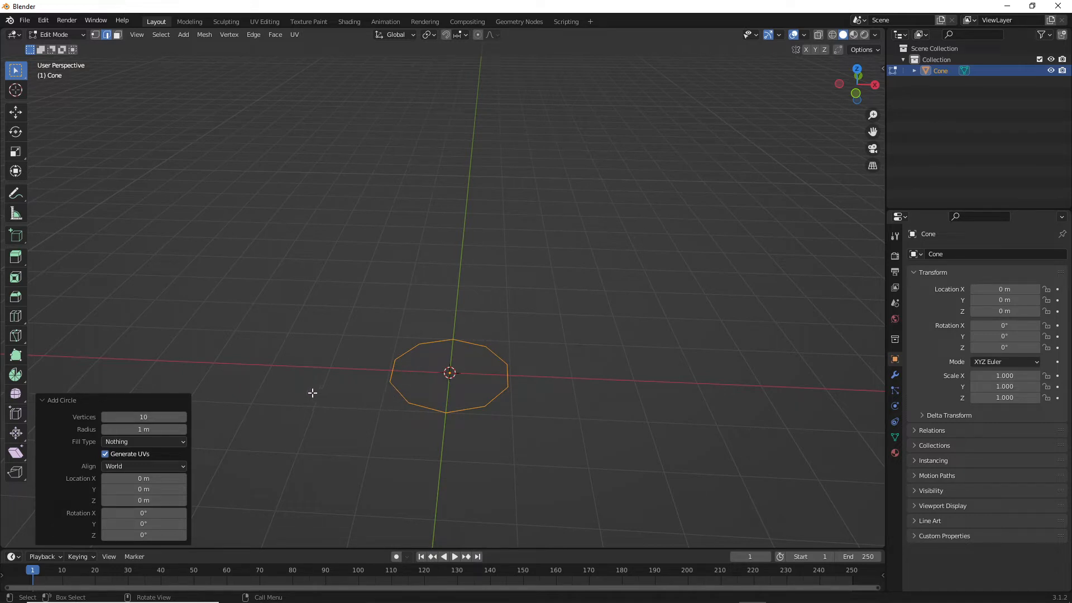
Select the whole 10-vertex circle at the origin and scale it down uniformly by about 0.213.
click(304, 378)
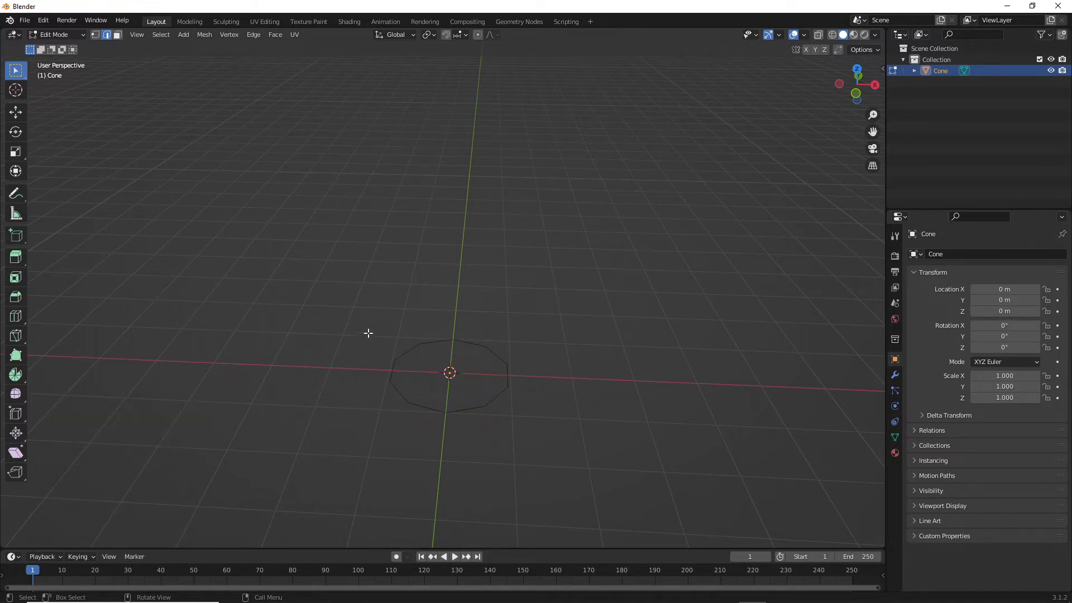
drag(369, 330, 569, 464)
mouse_move(550, 441)
middle_down()
mouse_move(512, 378)
mouse_move(519, 361)
mouse_move(564, 433)
mouse_move(541, 446)
mouse_move(557, 447)
middle_up()
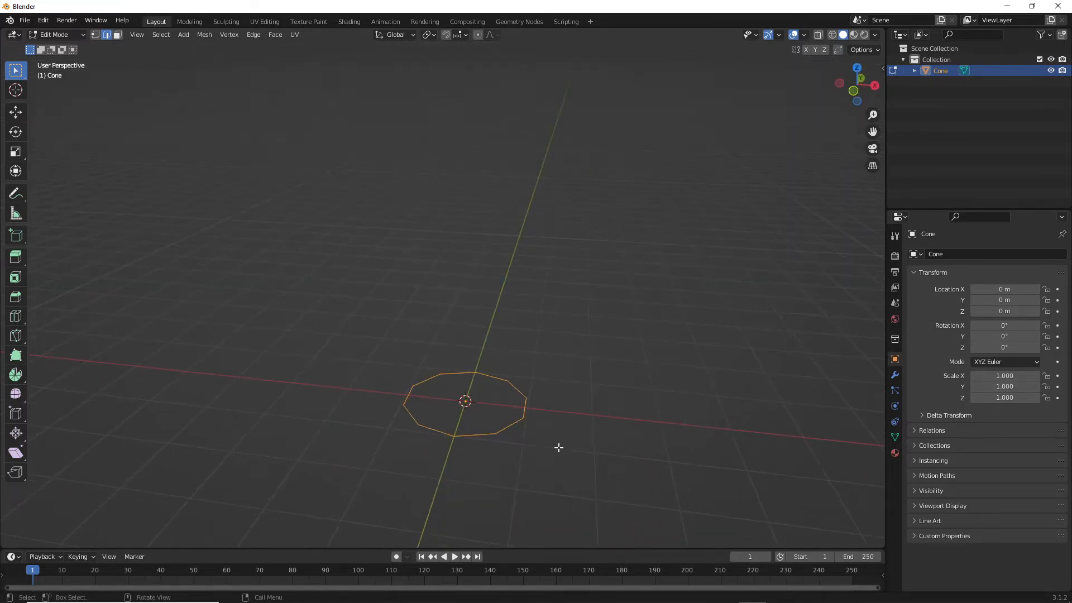
key(s)
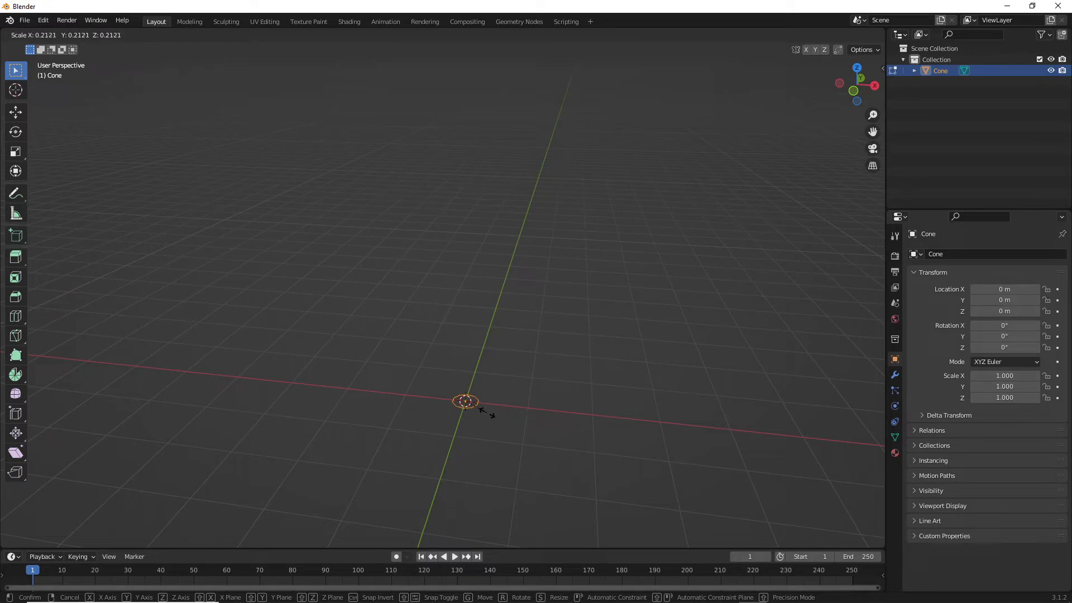
click(486, 413)
In the front view, extrude the small circle about 15.5 m up along the Z axis to form a pole reaching the canopy's peak.
middle_drag(490, 412, 532, 390)
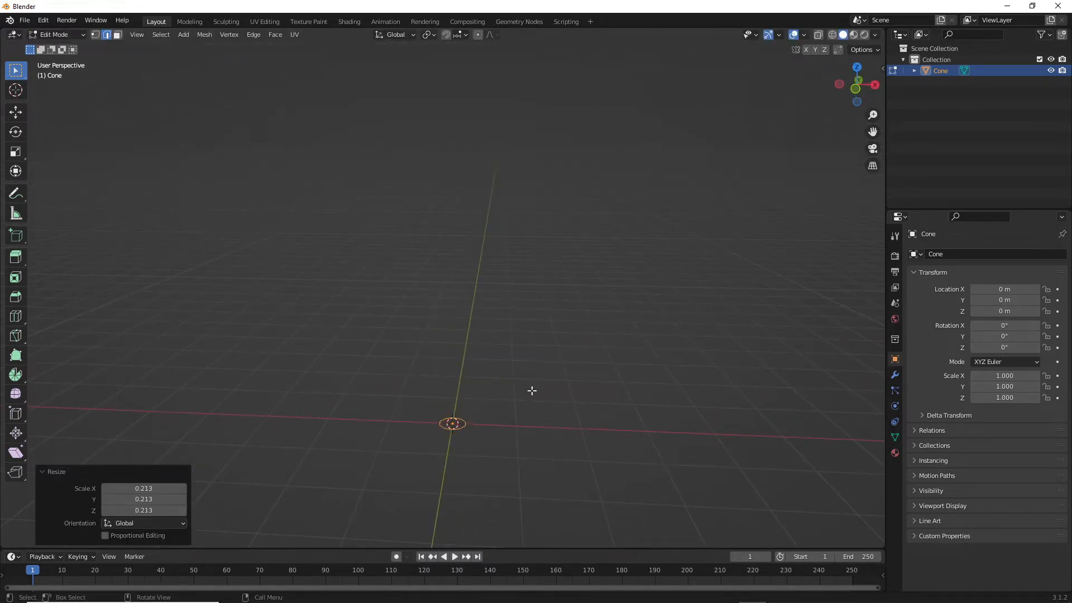
key(KP_1)
scroll(524, 374, down, 8)
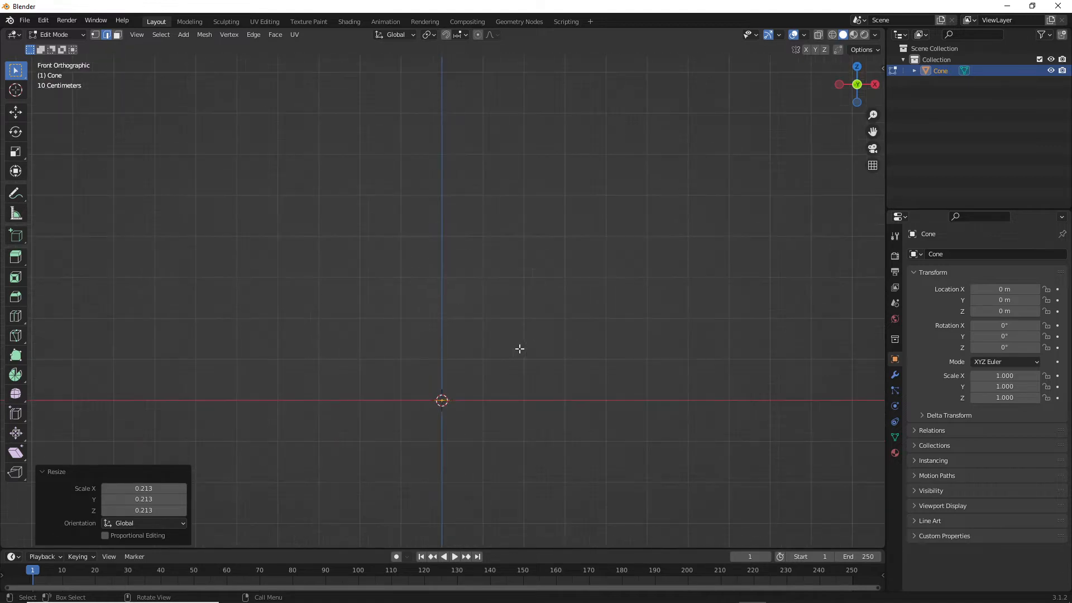
scroll(521, 345, down, 5)
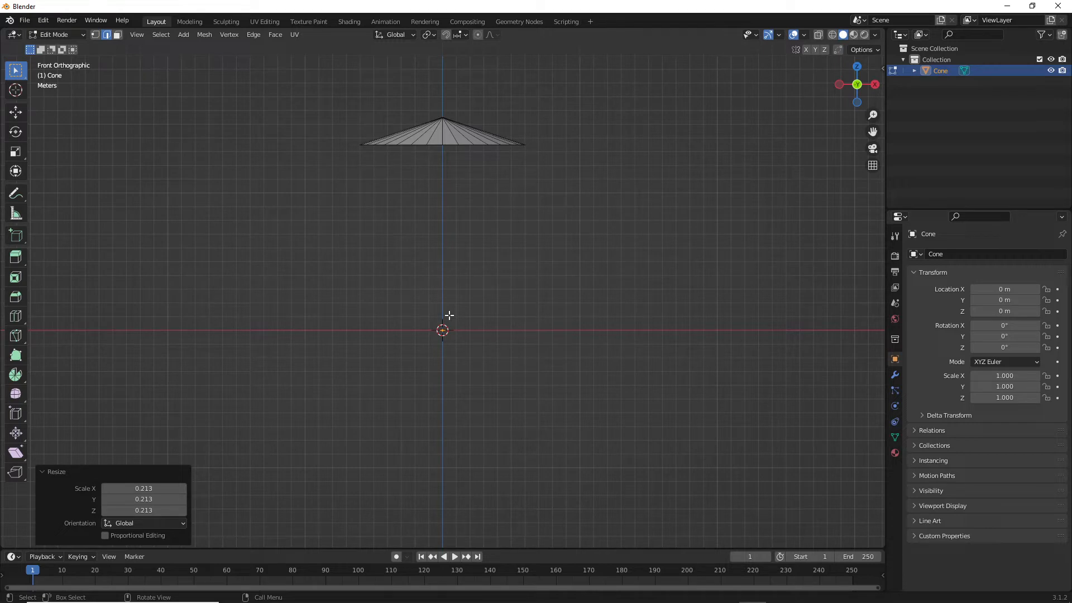
key(g)
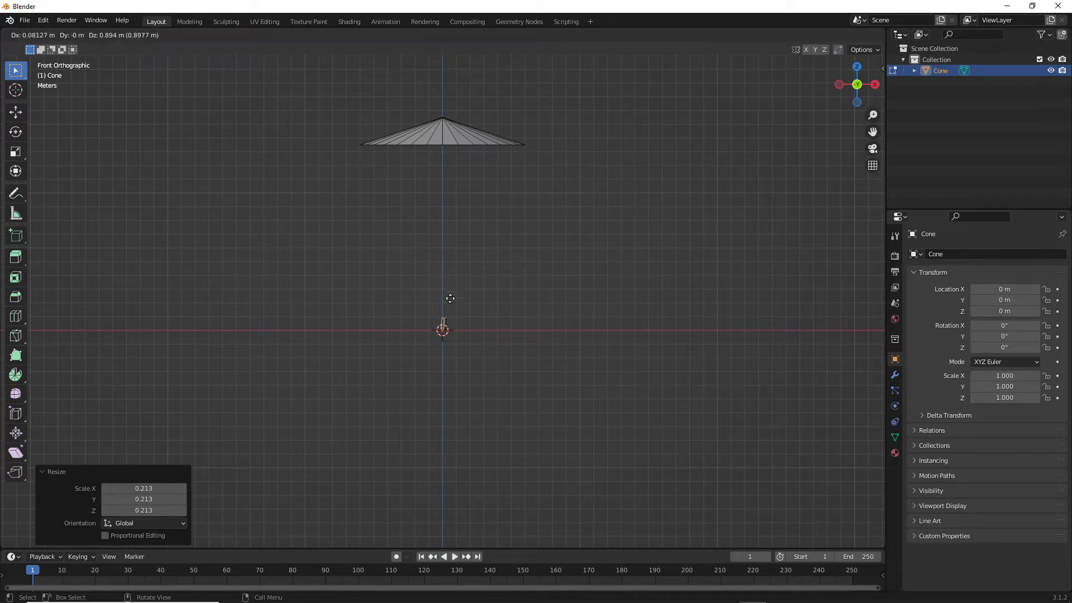
key(z)
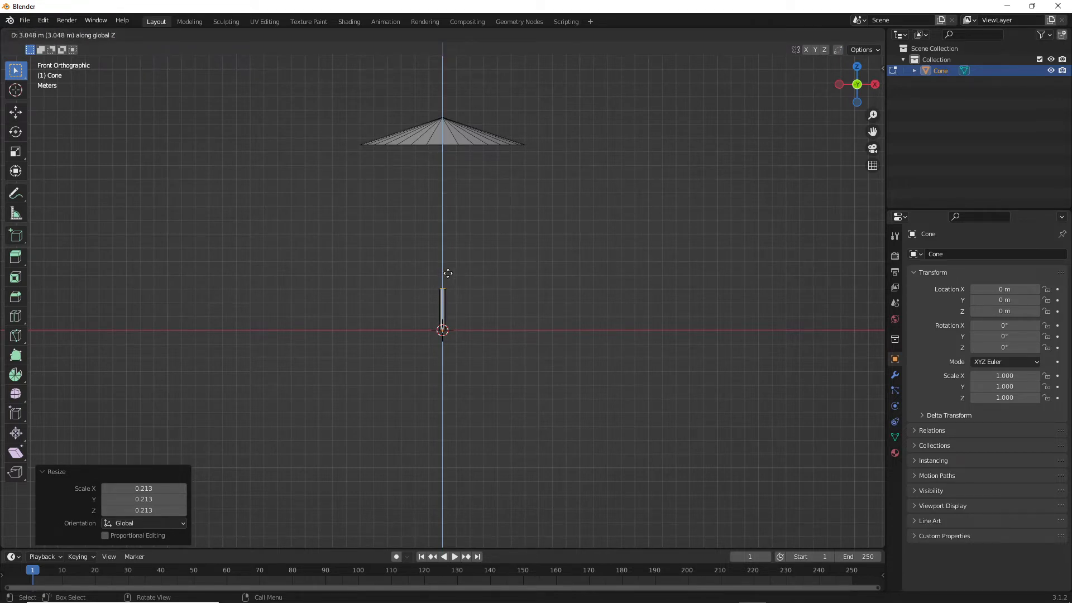
click(444, 102)
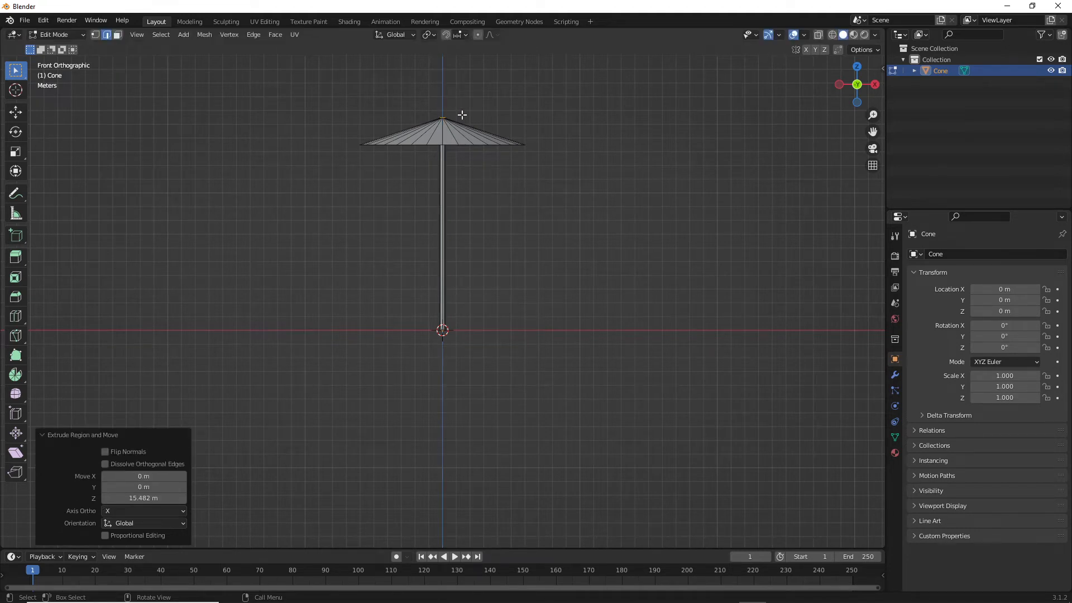
Select the edge loop at the pole's lower end and raise it about 11.6 m along the Z axis in the front view.
middle_drag(497, 249, 484, 268)
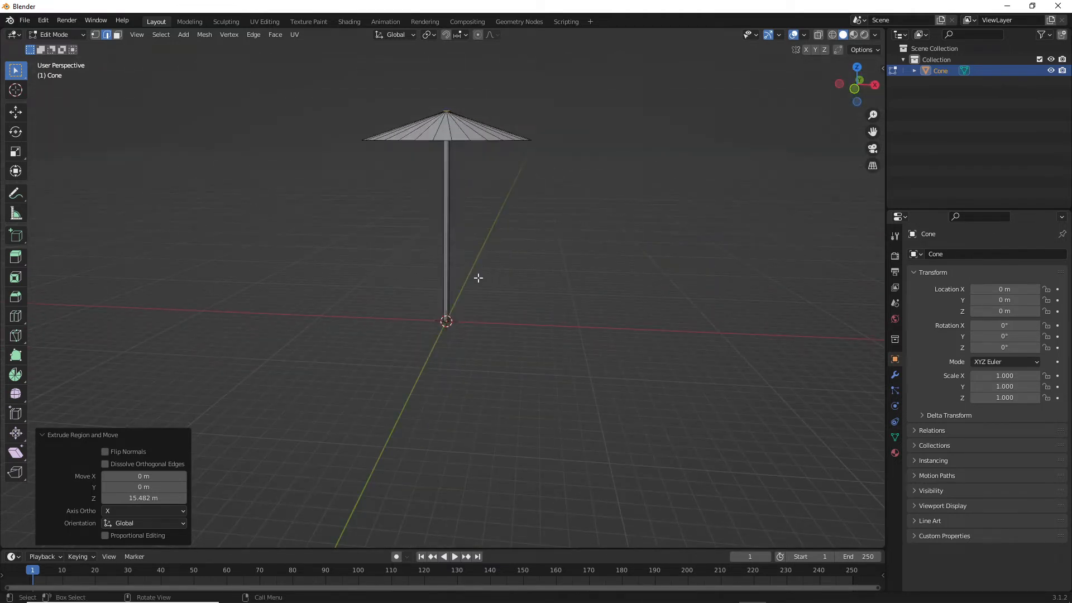
key(KP_1)
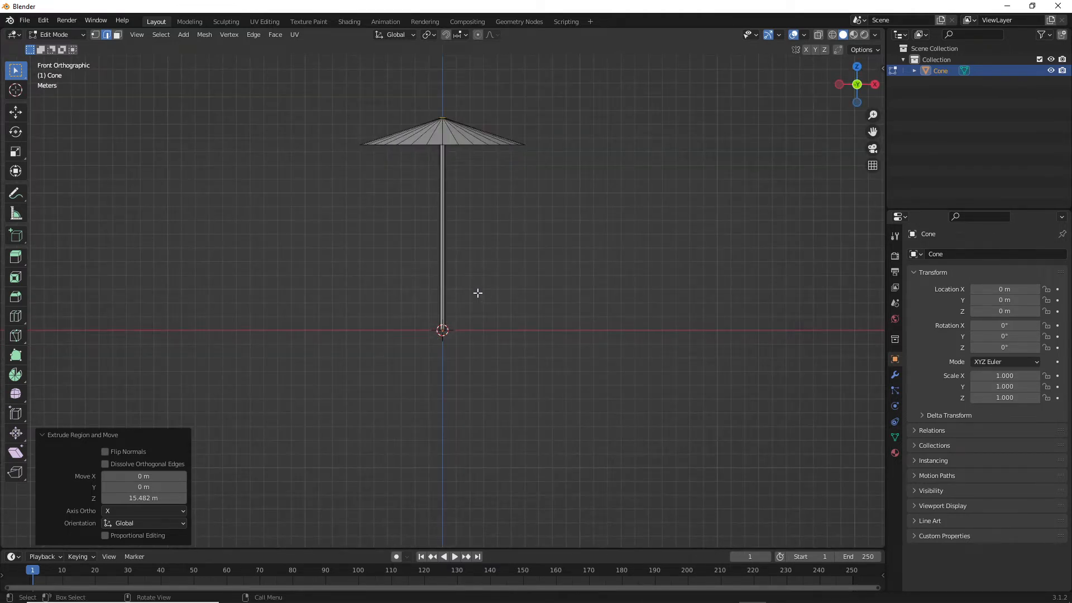
middle_drag(476, 292, 447, 378)
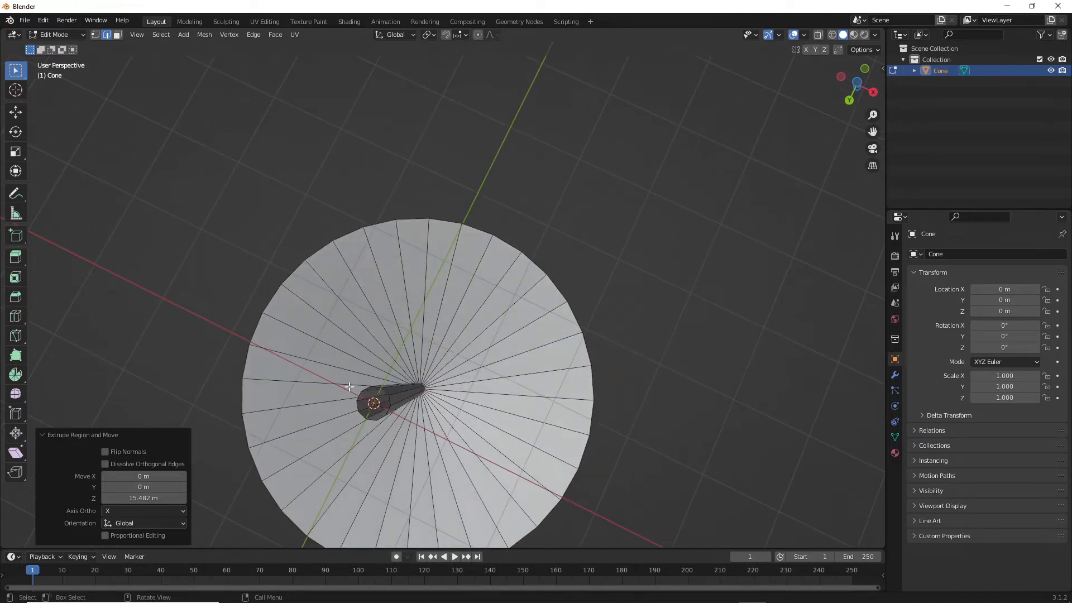
shift+middle_drag(368, 417, 500, 358)
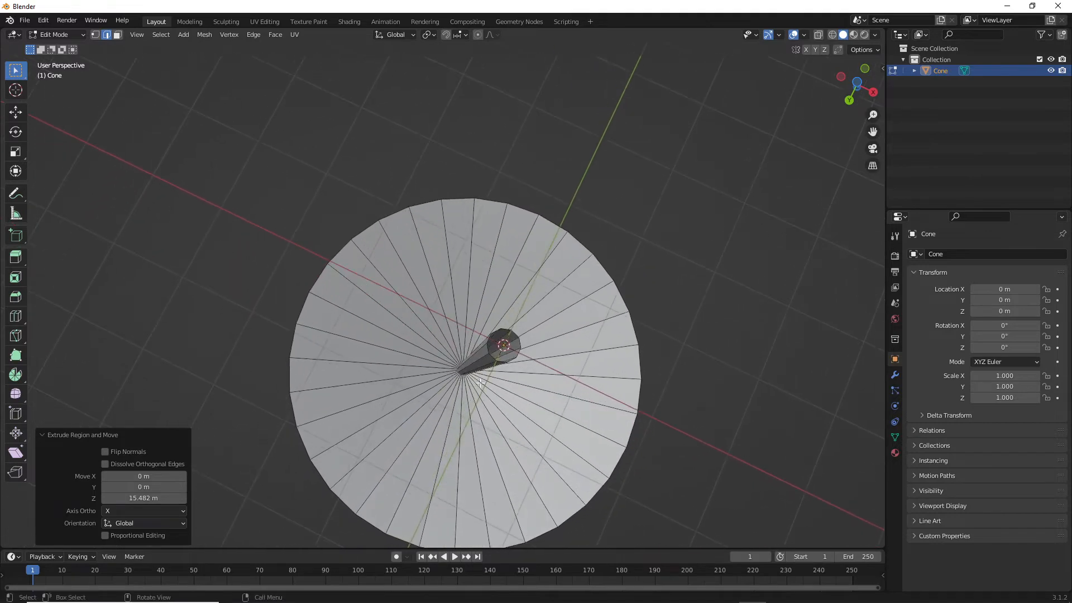
scroll(506, 379, up, 4)
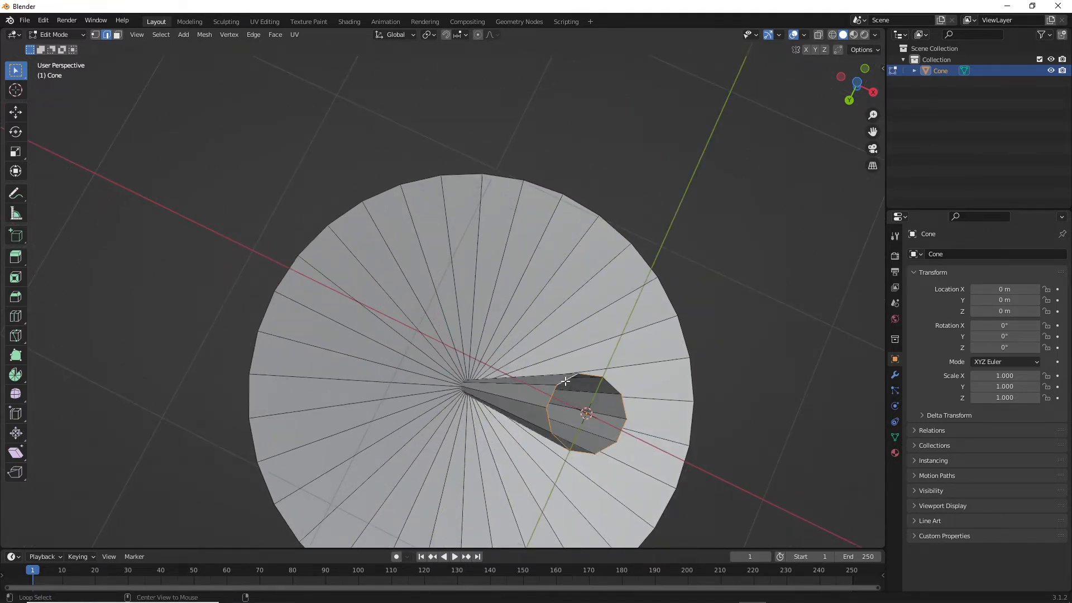
middle_drag(604, 271, 570, 396)
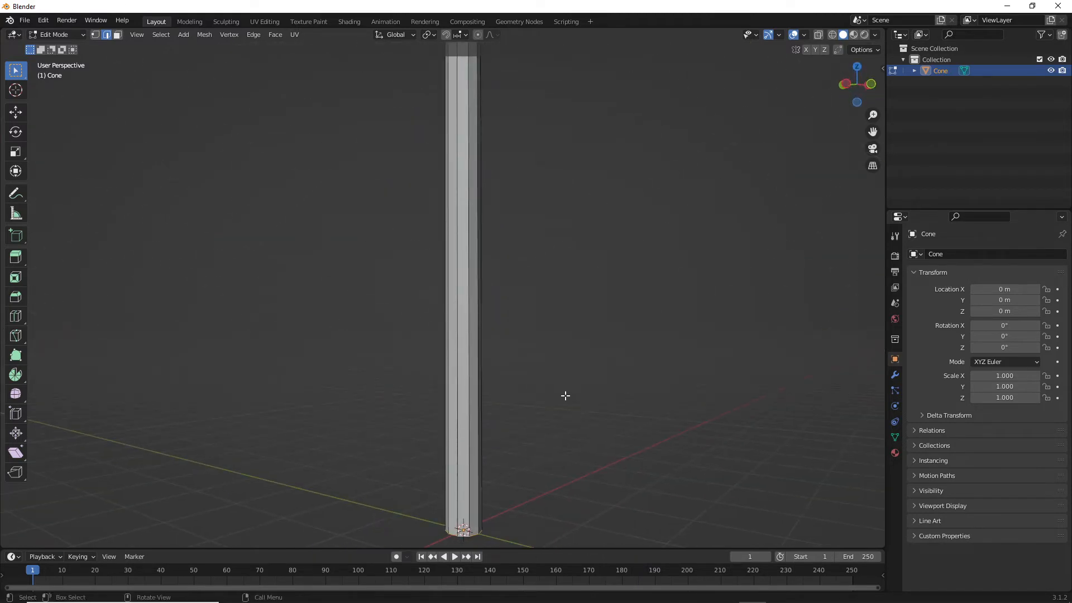
key(KP_1)
scroll(565, 396, down, 8)
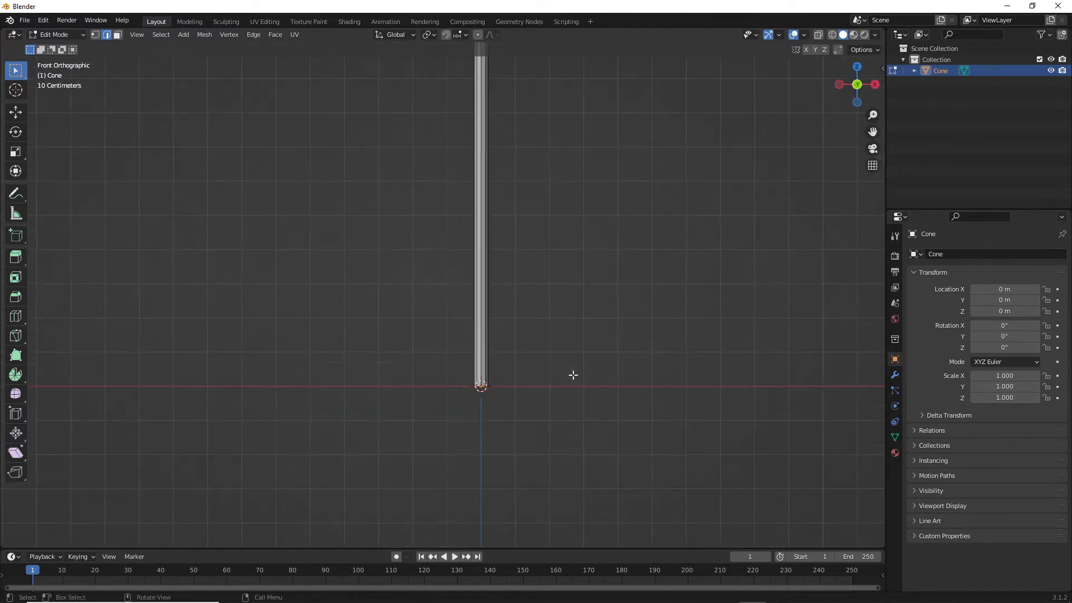
scroll(546, 336, up, 3)
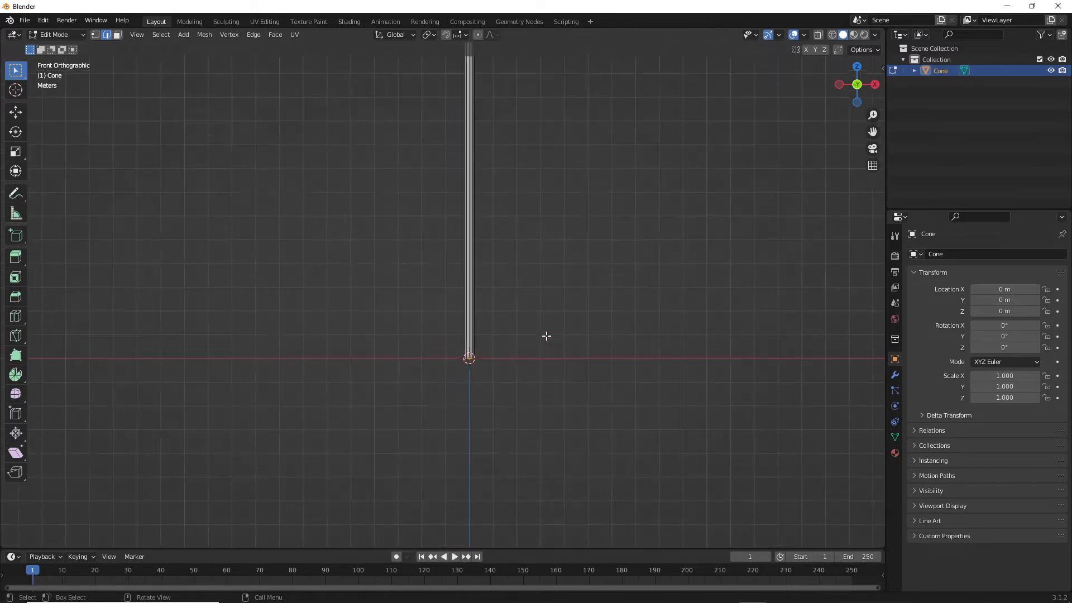
key(g)
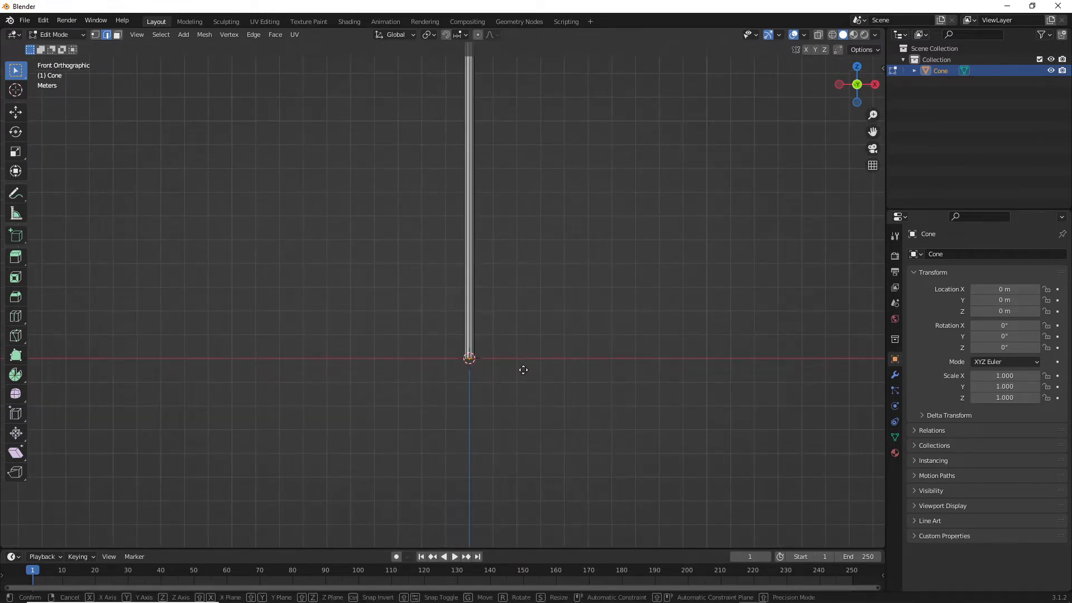
key(z)
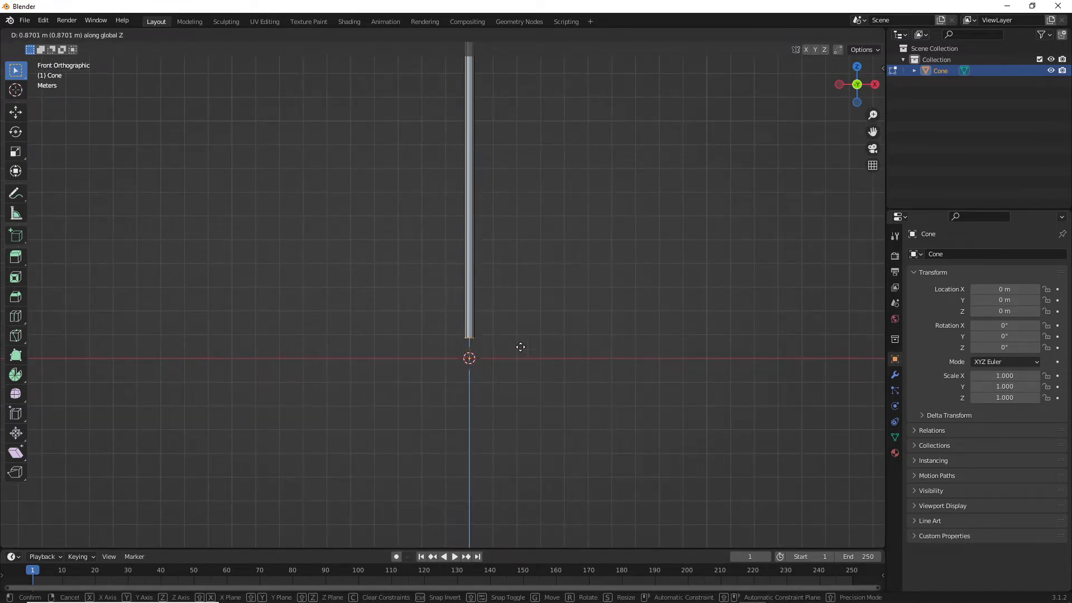
click(498, 96)
Lower the pole's bottom edge loop about 5.4 m along the Z axis.
scroll(552, 186, down, 3)
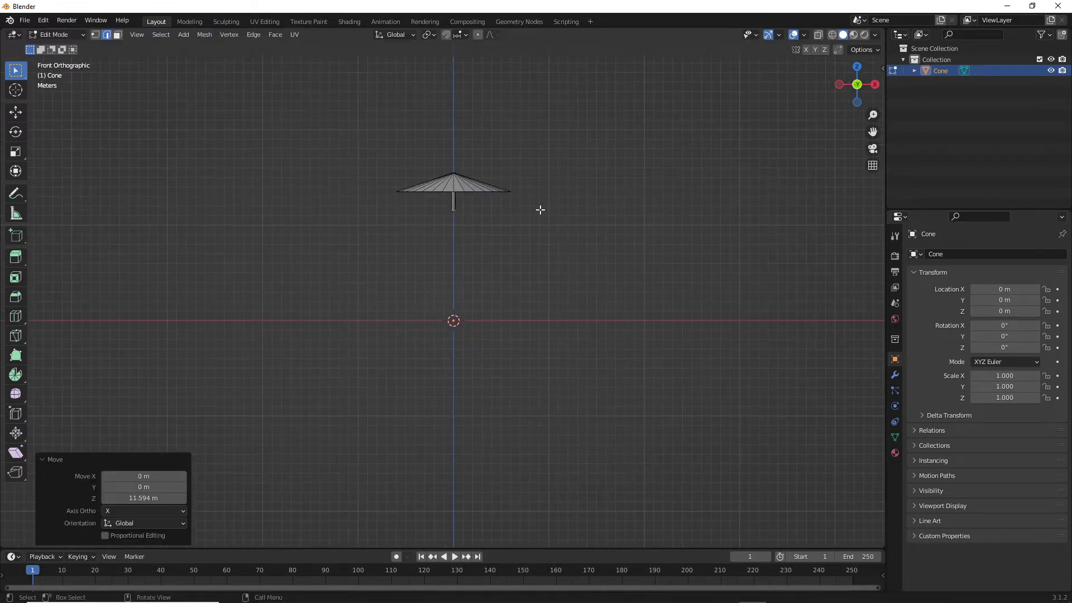
key(g)
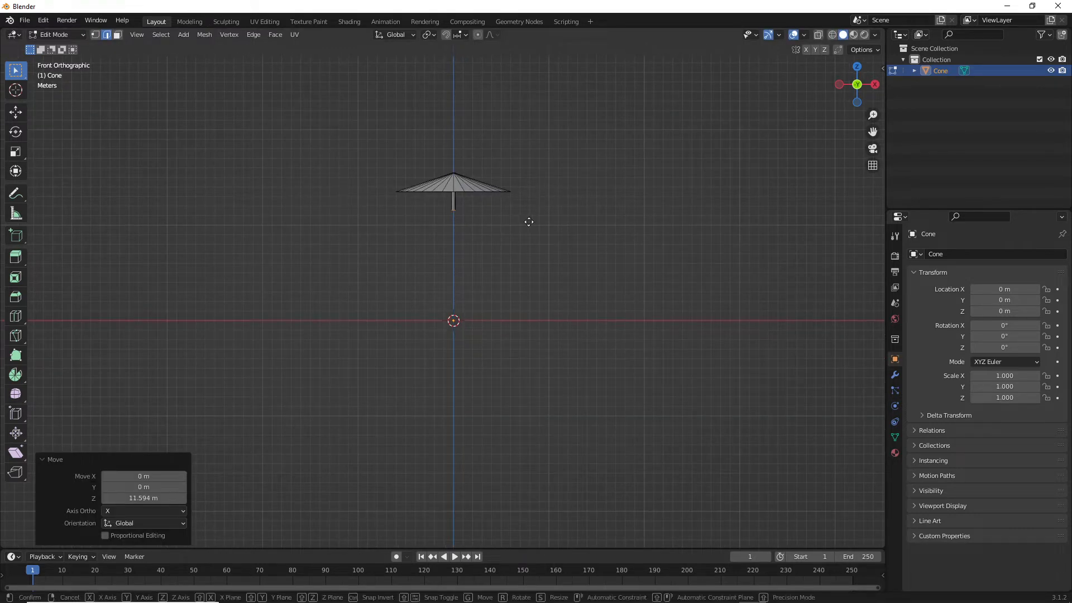
key(z)
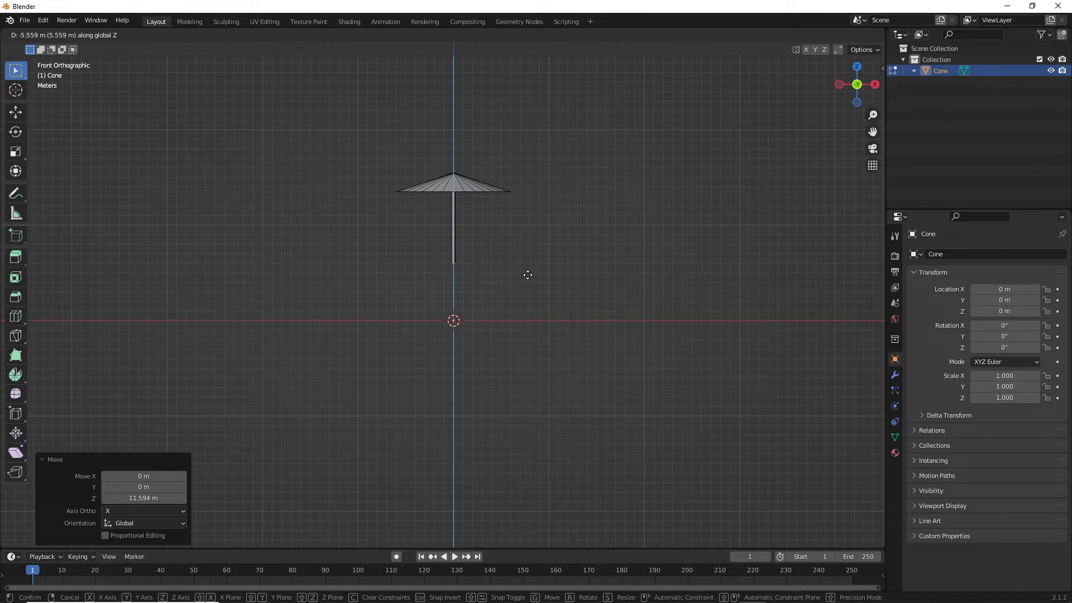
click(527, 273)
Select the edge loop around the canopy's rim and scale it up uniformly by about 1.49.
mouse_move(489, 181)
middle_down()
mouse_move(497, 240)
mouse_move(493, 168)
mouse_move(491, 181)
middle_up()
scroll(538, 202, up, 3)
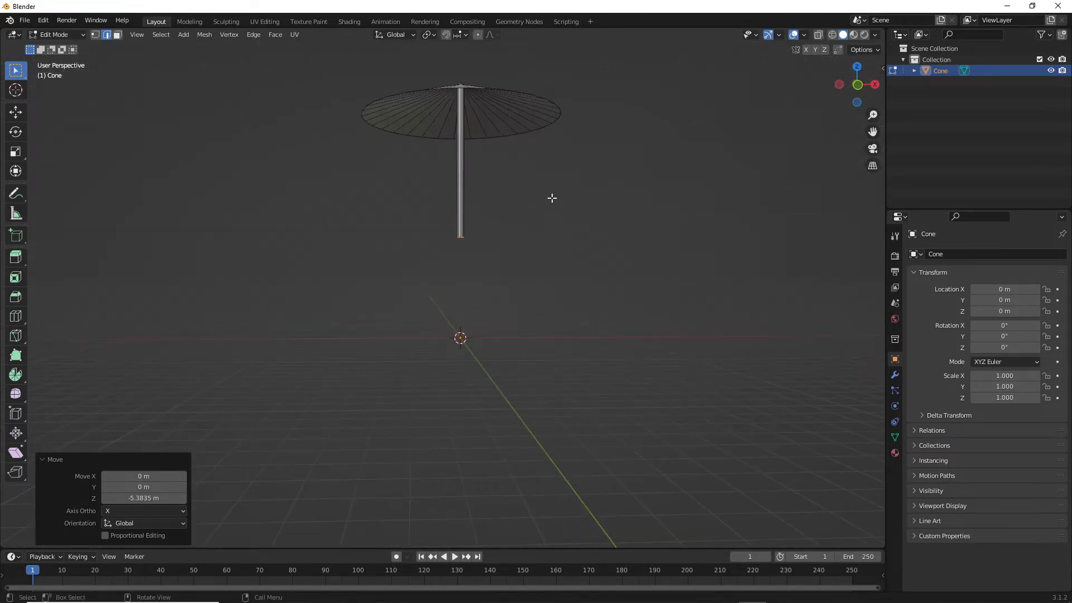
middle_drag(551, 198, 516, 246)
scroll(504, 249, up, 3)
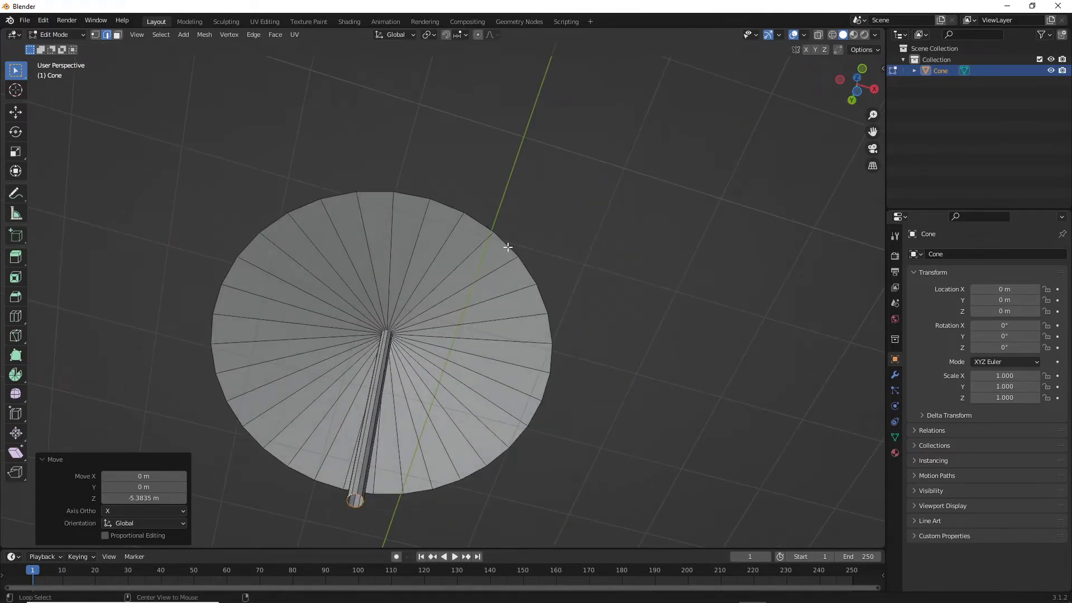
alt+click(510, 248)
middle_drag(536, 239, 531, 278)
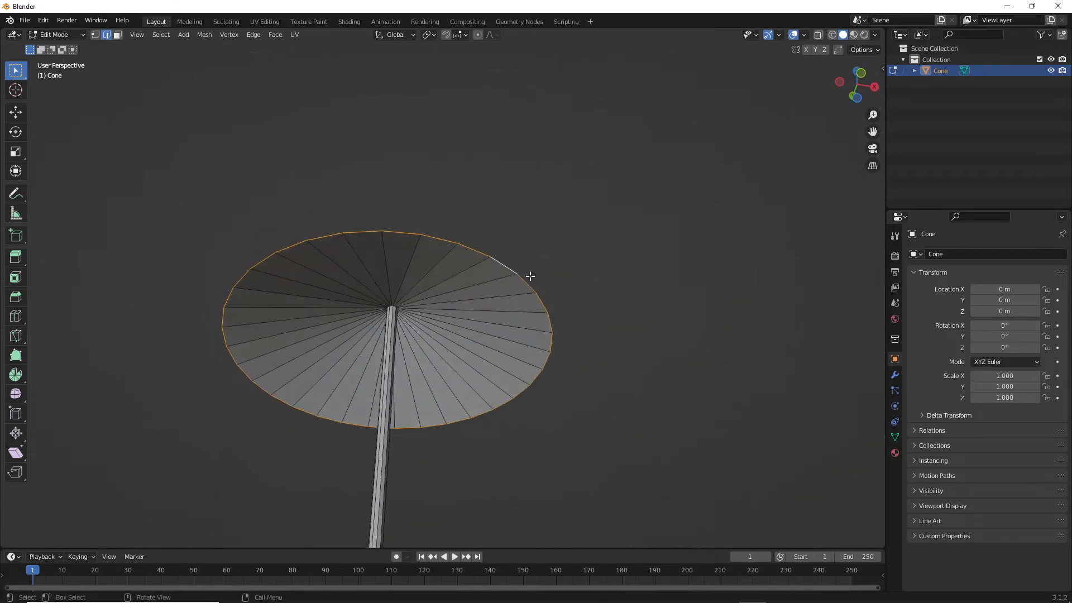
key(s)
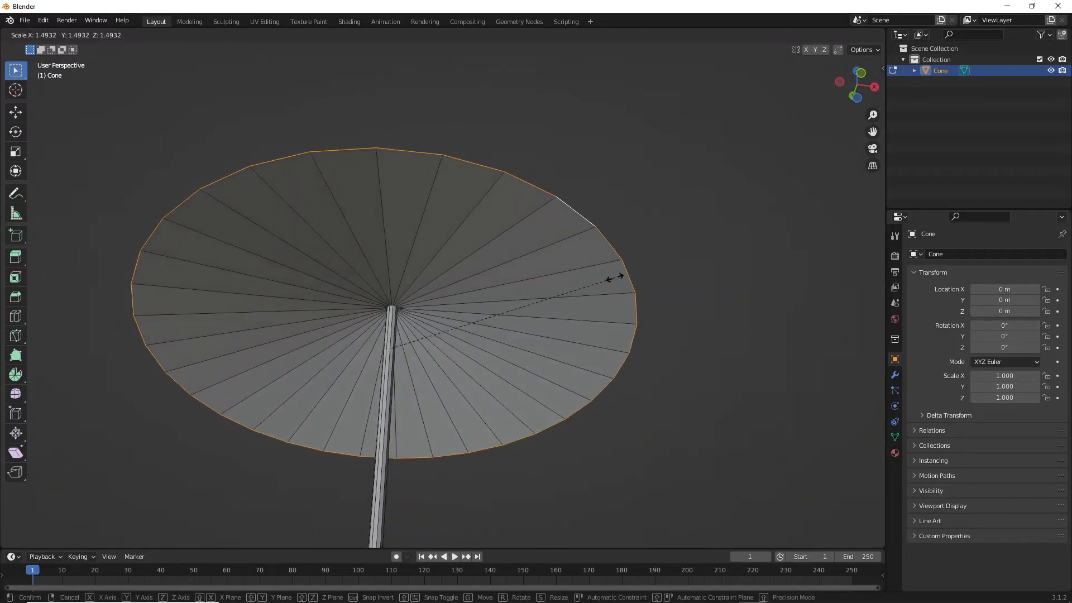
click(614, 278)
Select the edge loop at the open lower end of the pole under the widened canopy.
key(KP_1)
scroll(560, 320, down, 6)
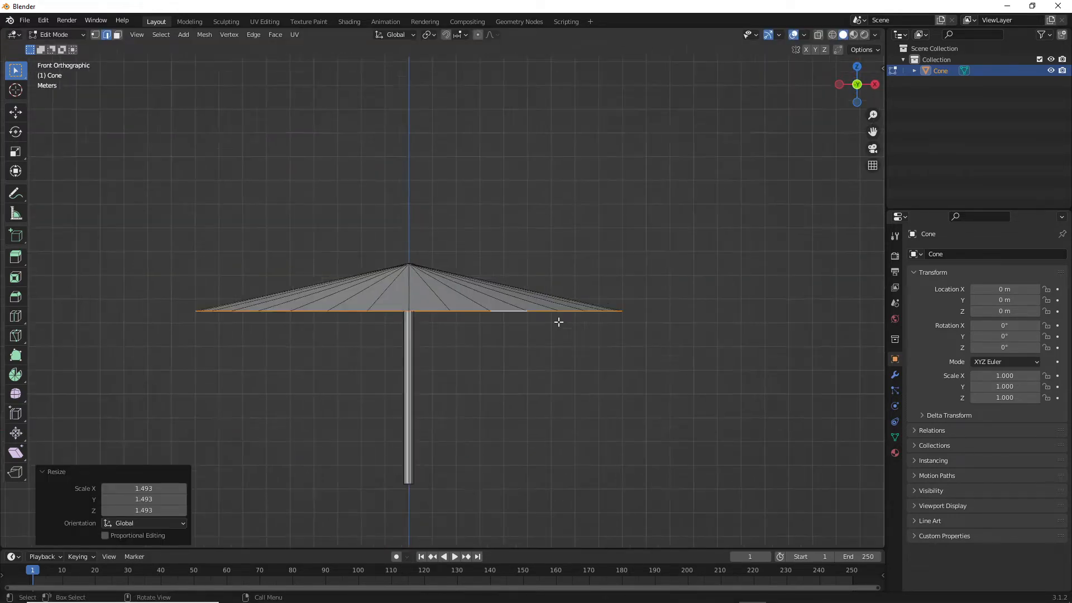
scroll(484, 349, up, 4)
middle_drag(414, 466, 439, 287)
scroll(346, 346, up, 4)
scroll(346, 346, up, 1)
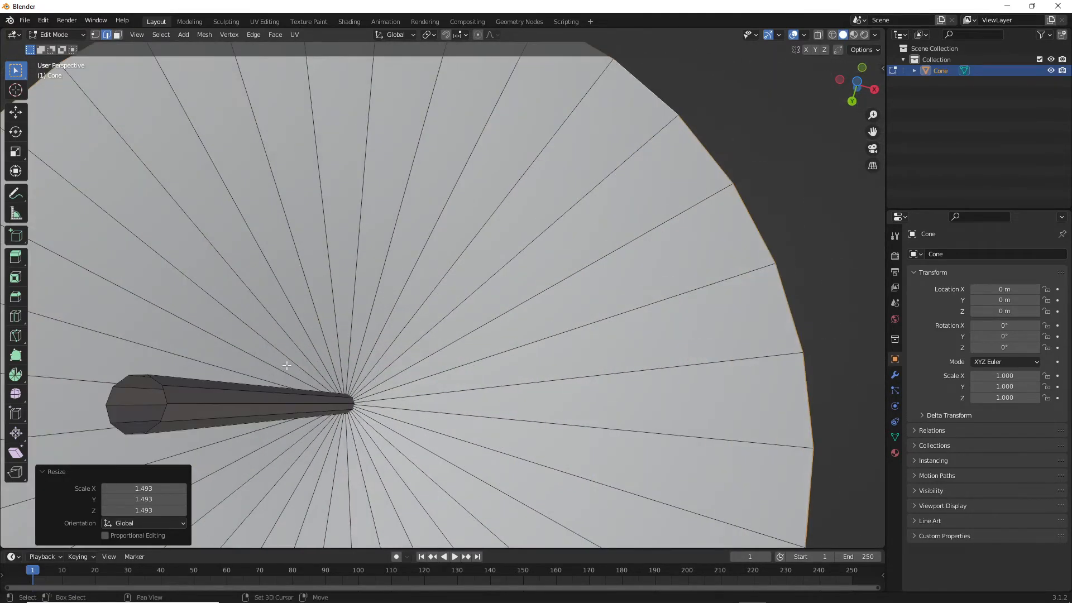
shift+middle_drag(290, 362, 397, 325)
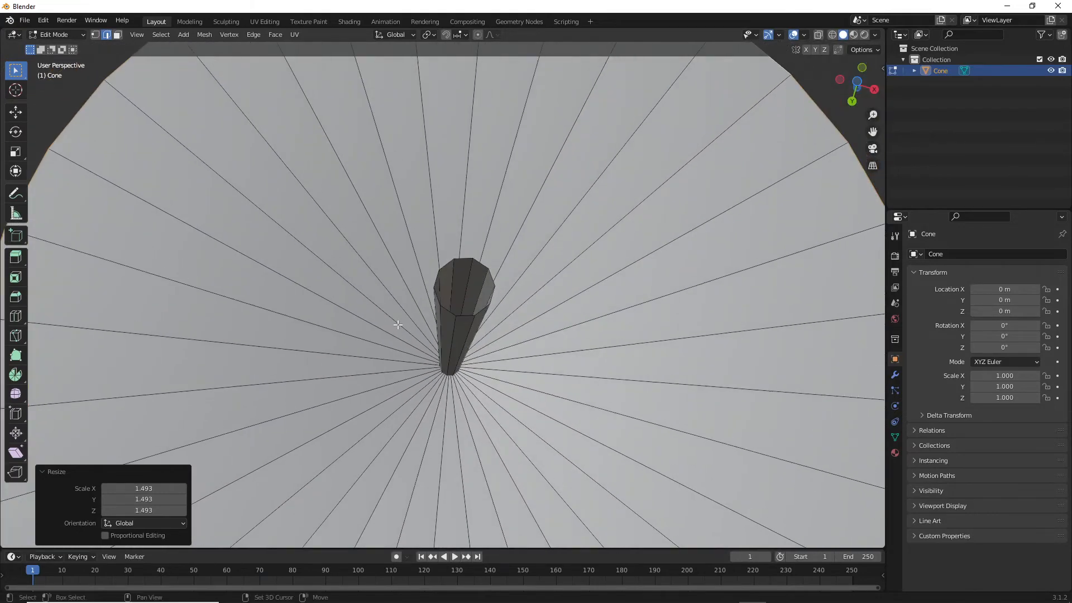
alt+click(461, 258)
middle_drag(510, 251, 509, 369)
scroll(509, 368, down, 5)
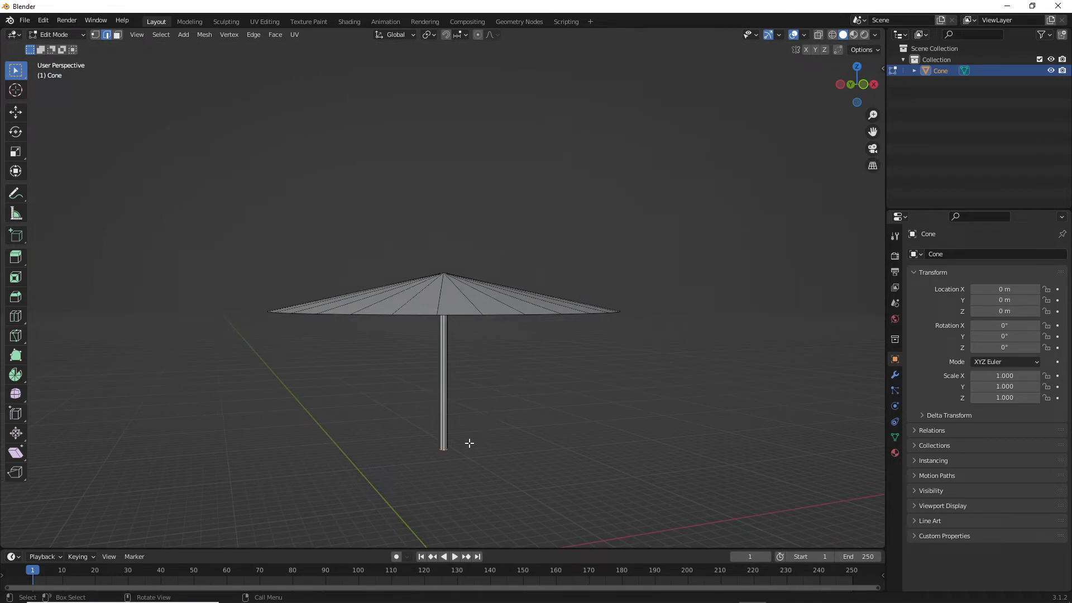
key(g)
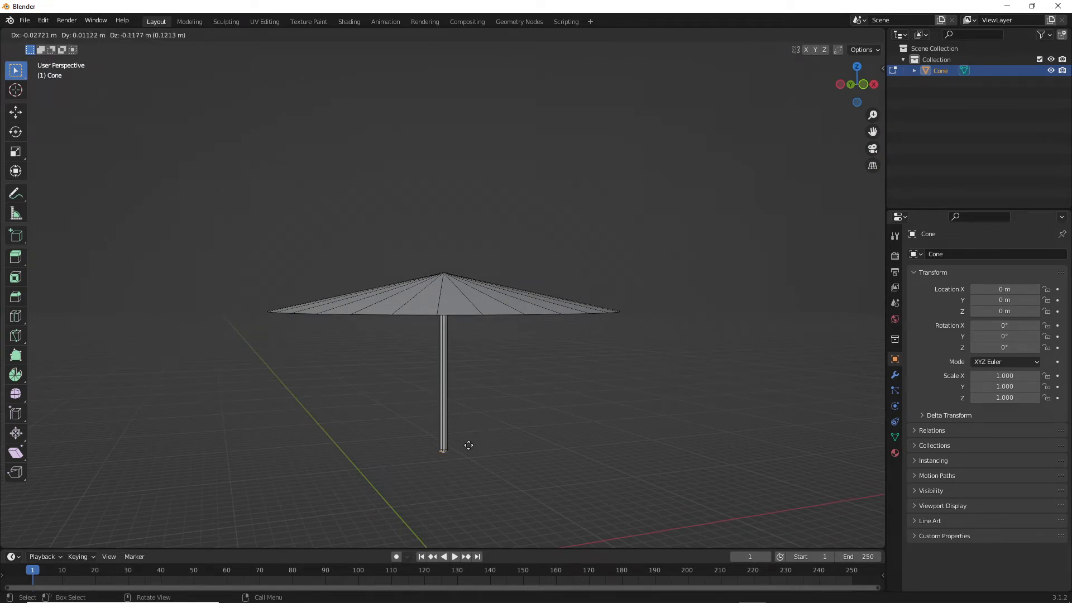
click(469, 445)
key(ctrl+z)
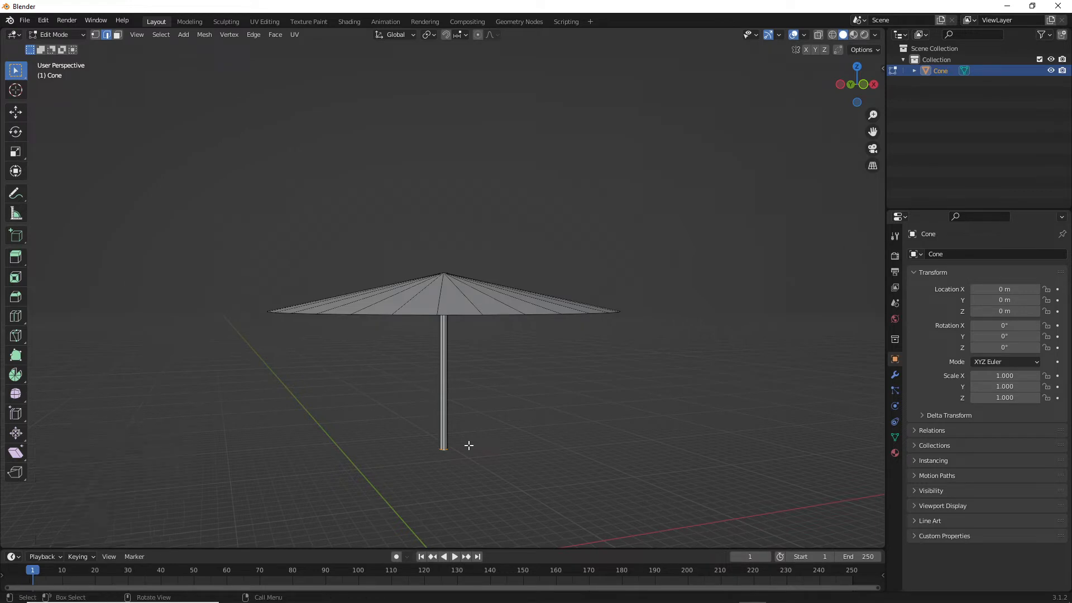
Lengthen the pole by moving its bottom edge loop about 4.3 m down along Z, and return to the front view.
key(g)
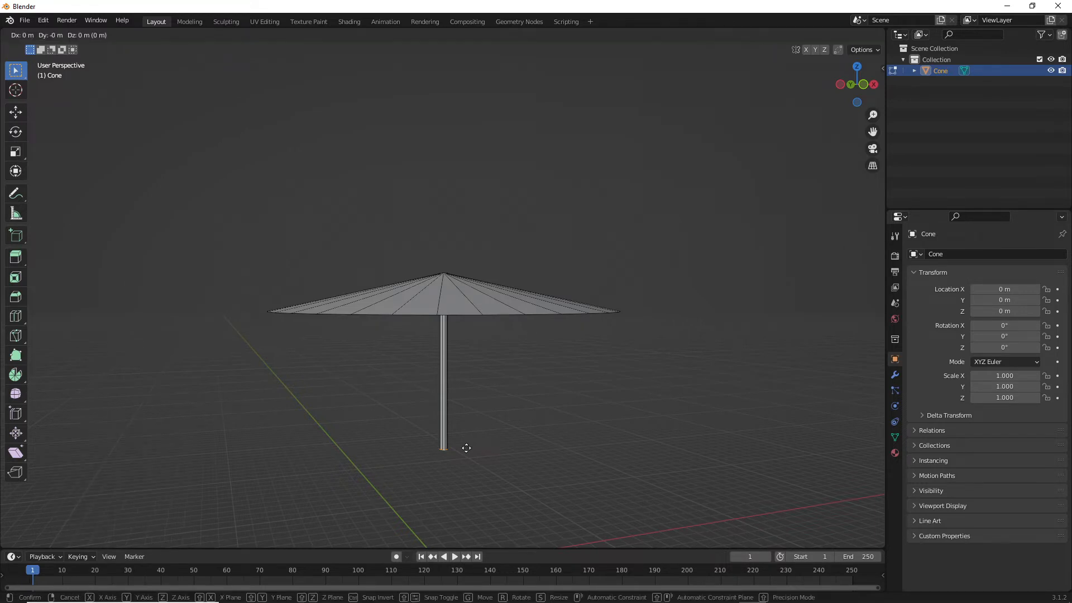
key(z)
click(466, 530)
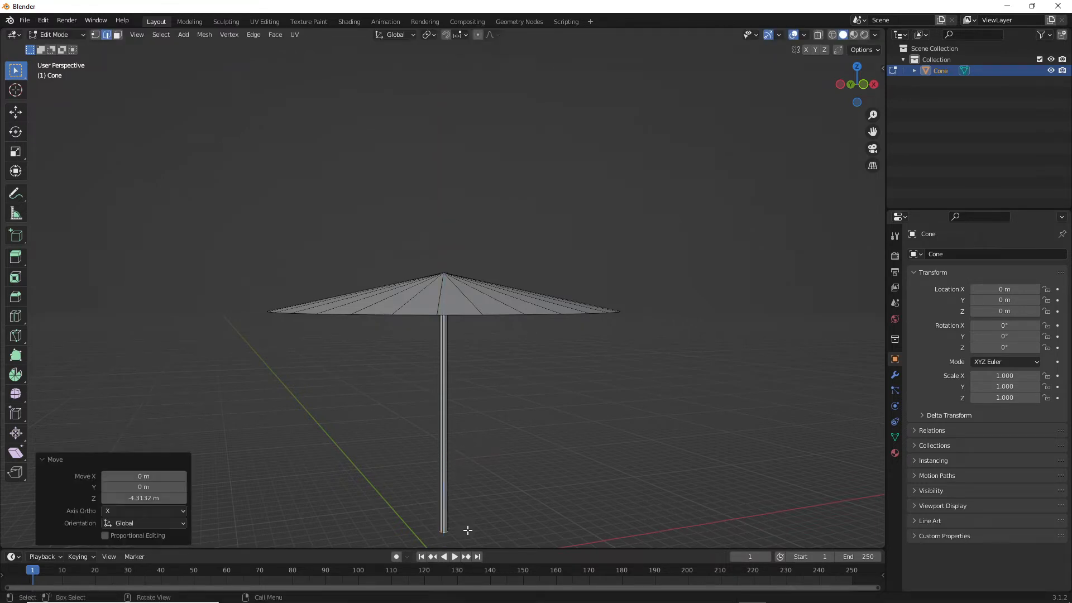
key(KP_1)
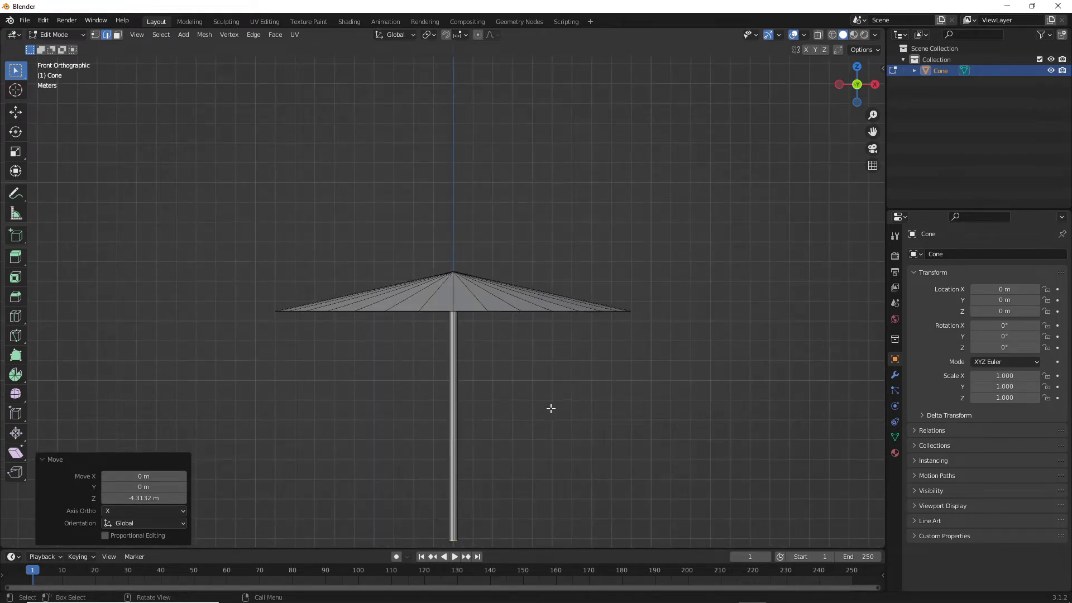
Shorten the pole by moving its bottom edge loop about 2.64 m up along the Z axis.
scroll(549, 407, down, 2)
scroll(550, 404, up, 1)
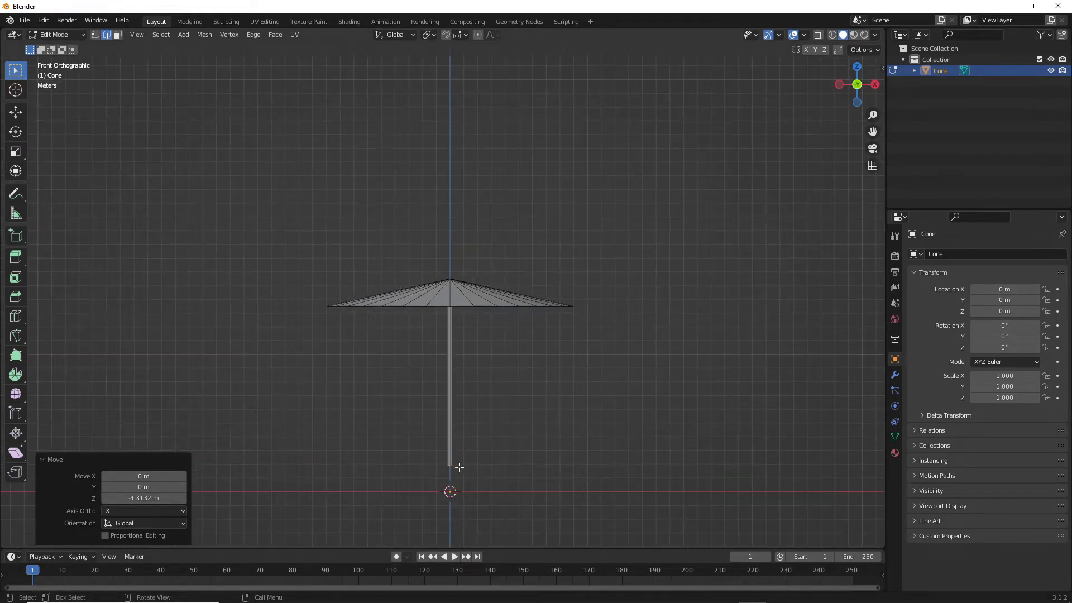
key(g)
key(z)
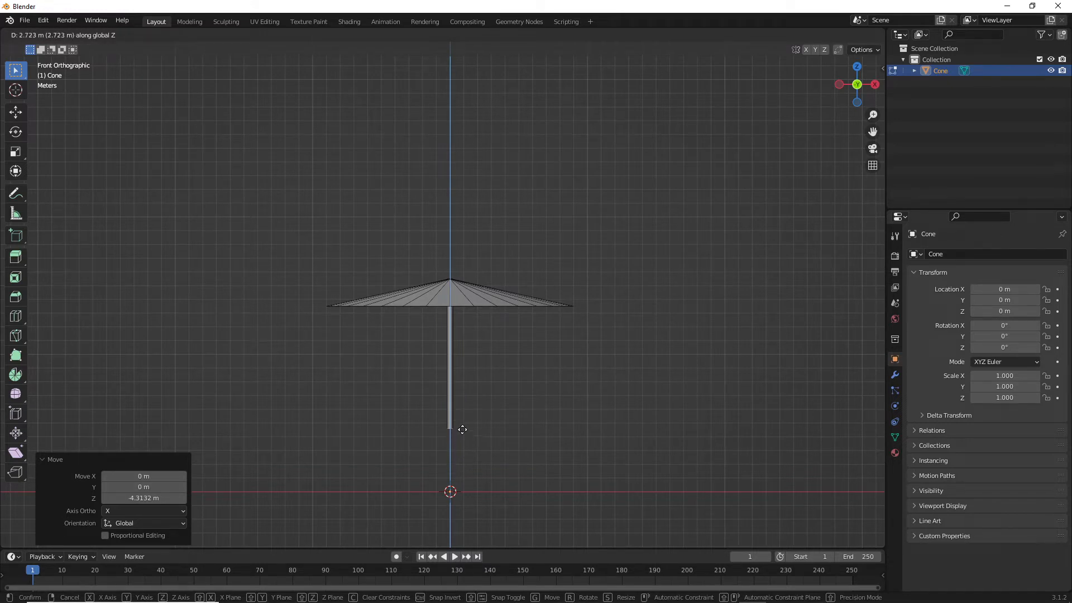
click(461, 431)
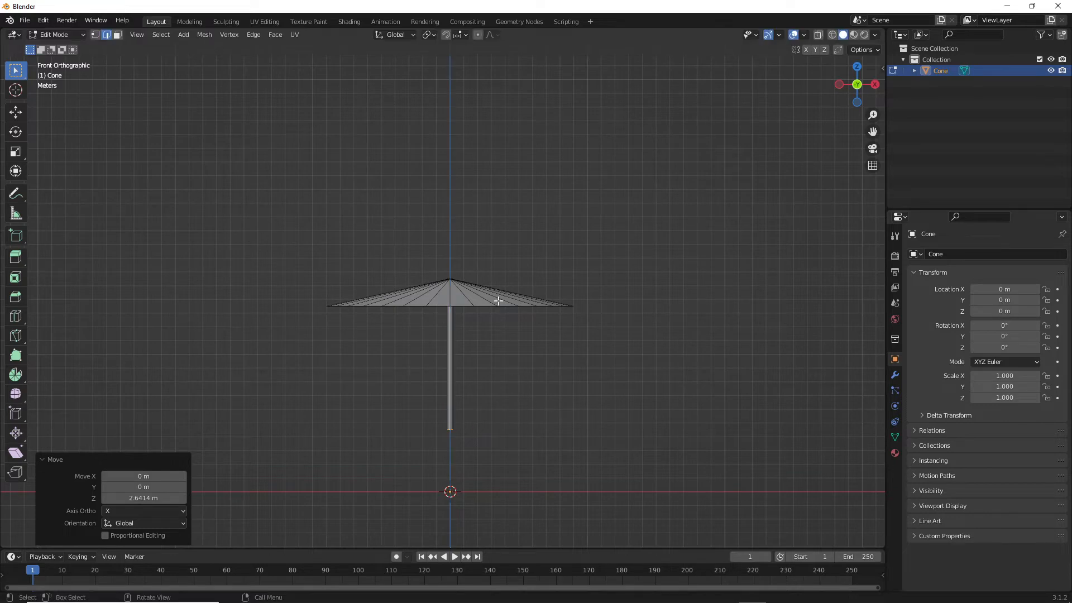
Select the edge loop around the canopy's rim, lower it about 1.6 m along Z, clear the selection and return to the front view.
scroll(505, 335, up, 3)
middle_drag(531, 342, 421, 294)
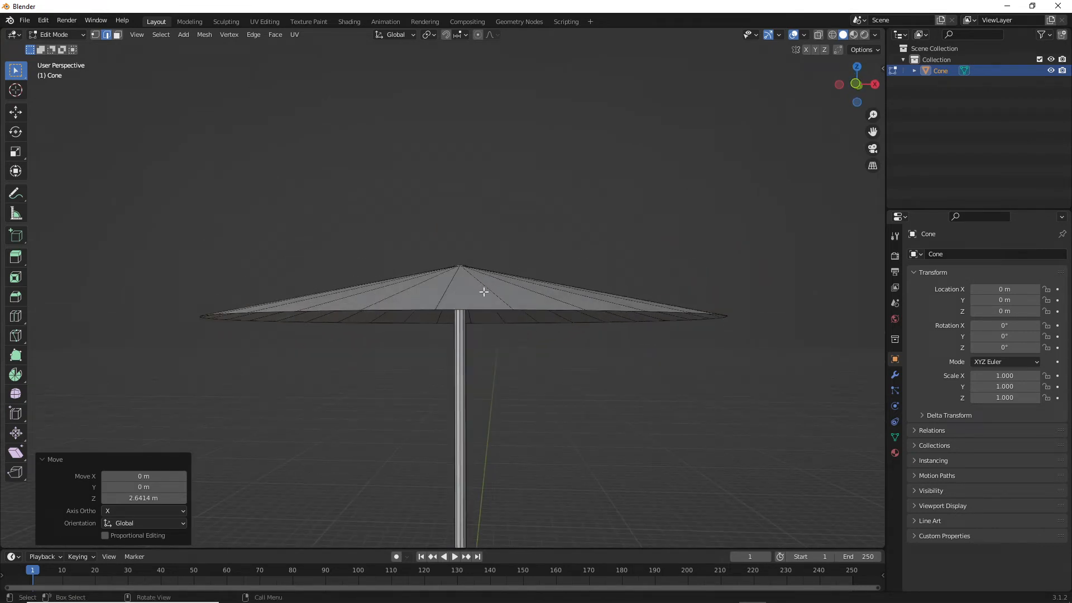
middle_drag(646, 334, 617, 287)
alt+click(674, 199)
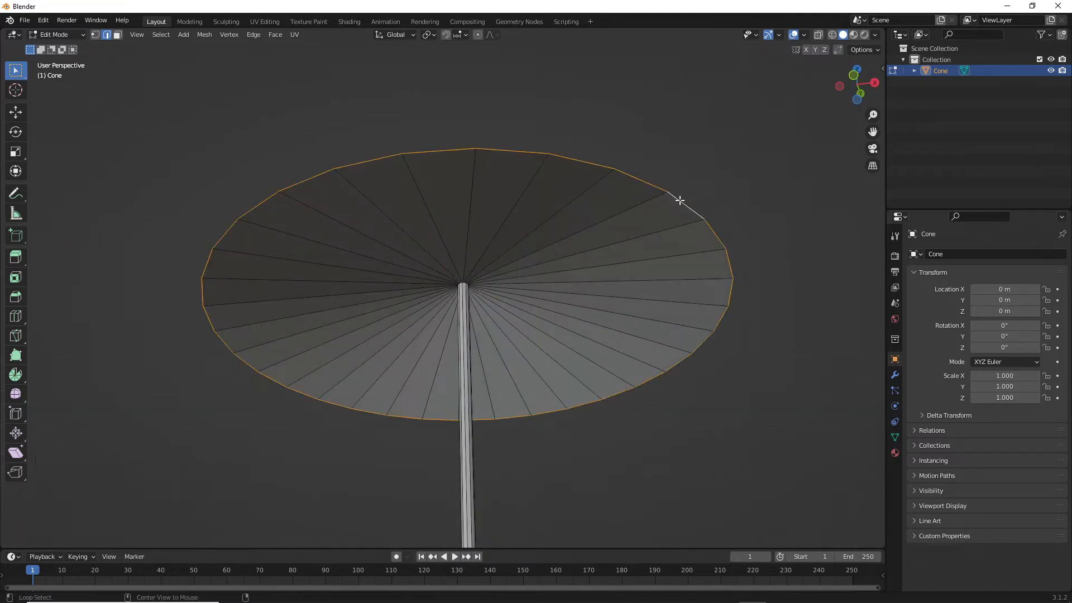
middle_drag(627, 277, 620, 305)
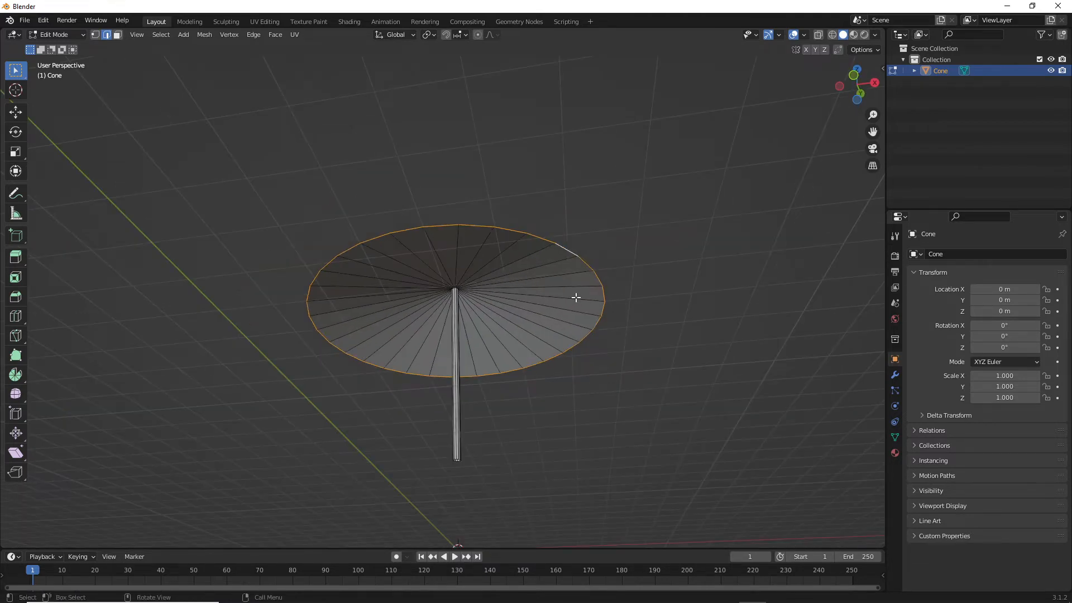
scroll(576, 297, up, 1)
key(KP_1)
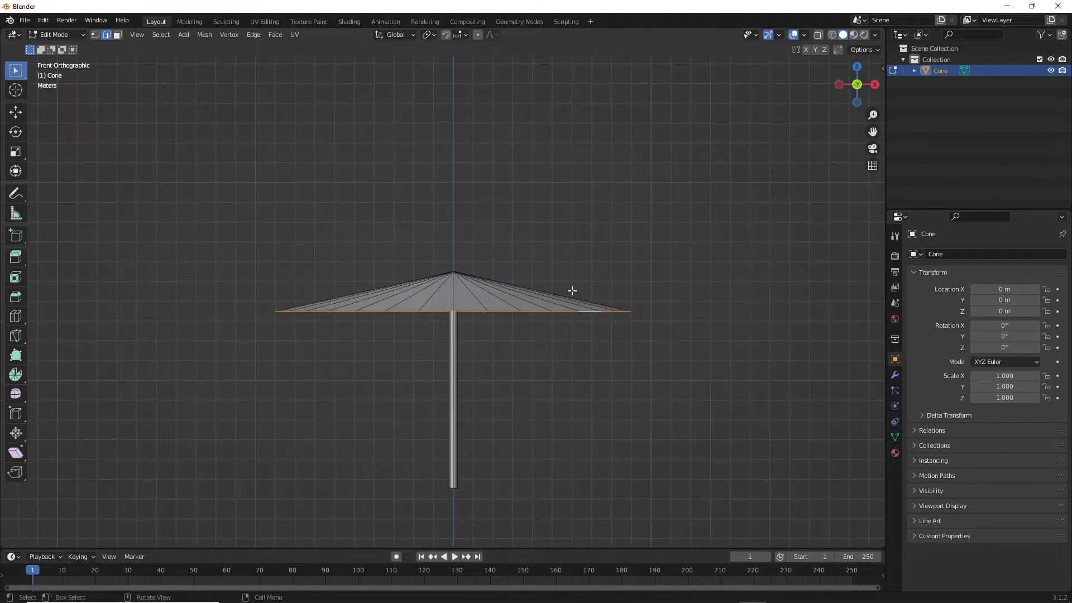
key(g)
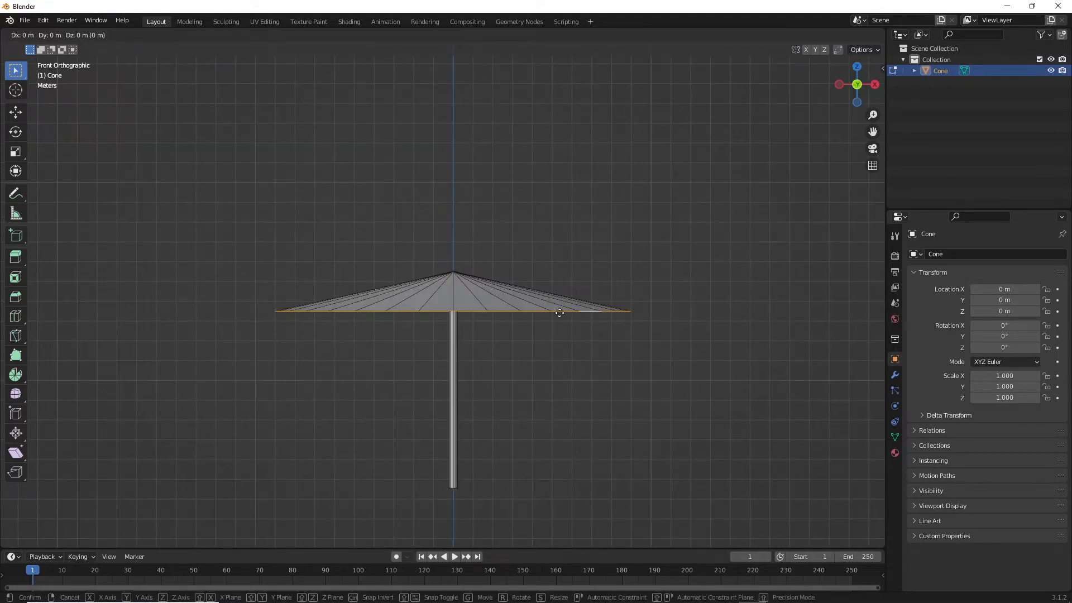
key(z)
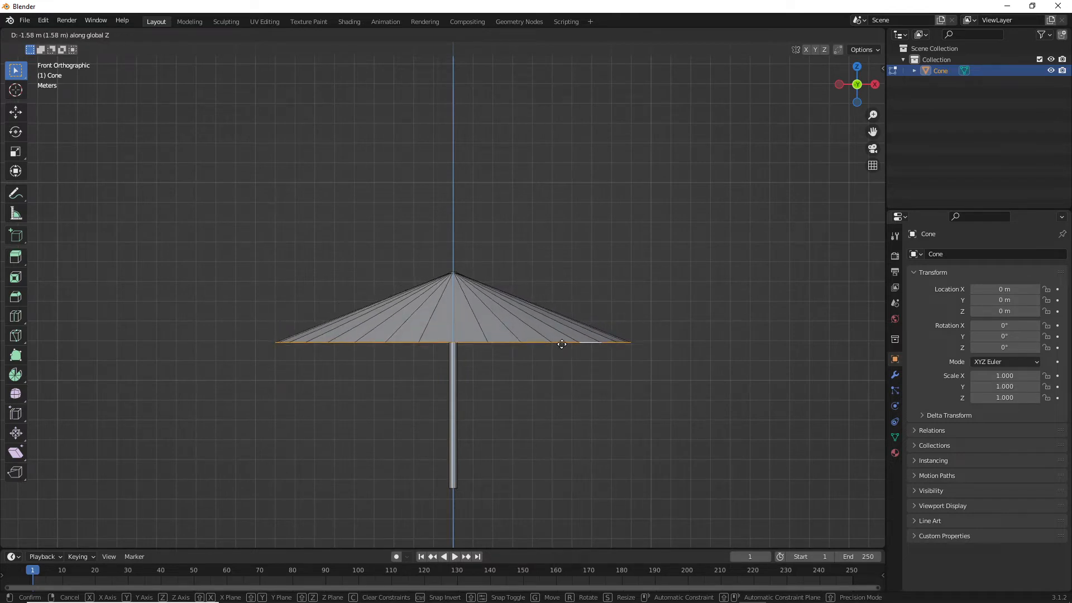
click(562, 345)
middle_drag(561, 390, 603, 419)
click(559, 431)
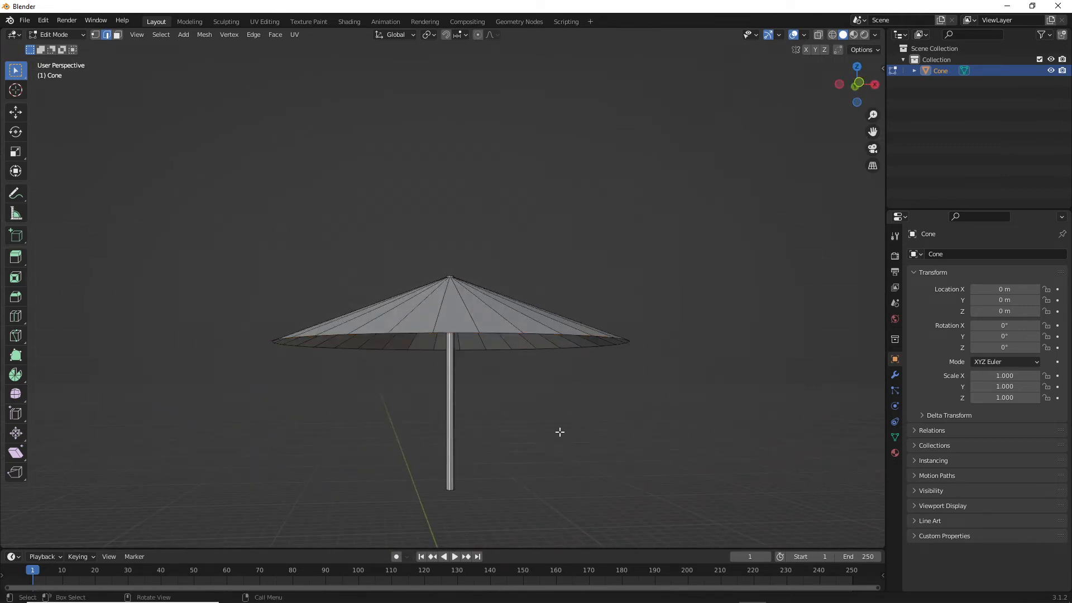
key(KP_1)
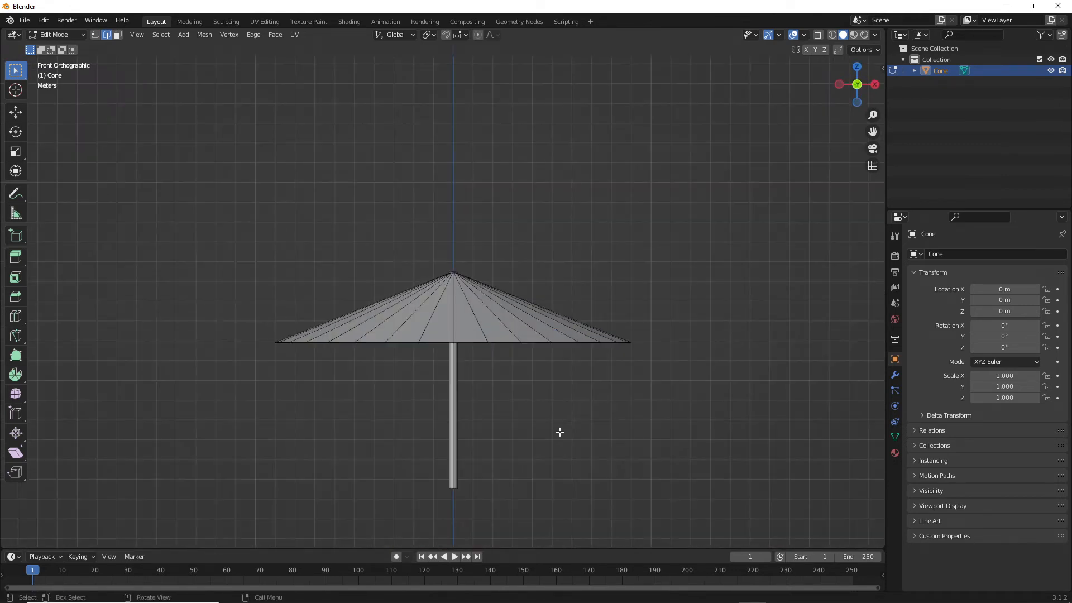
Select the edge loop at the pole's open lower end and extrude it in three segments into a hooked handle curving toward negative X.
scroll(540, 394, down, 4)
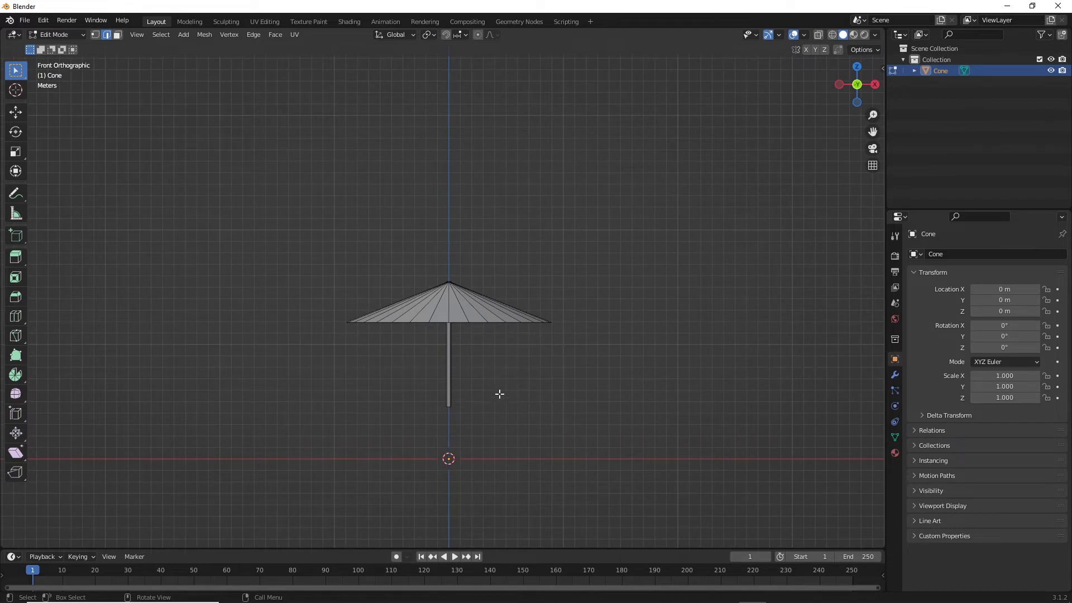
shift+middle_drag(497, 390, 526, 366)
scroll(481, 401, up, 3)
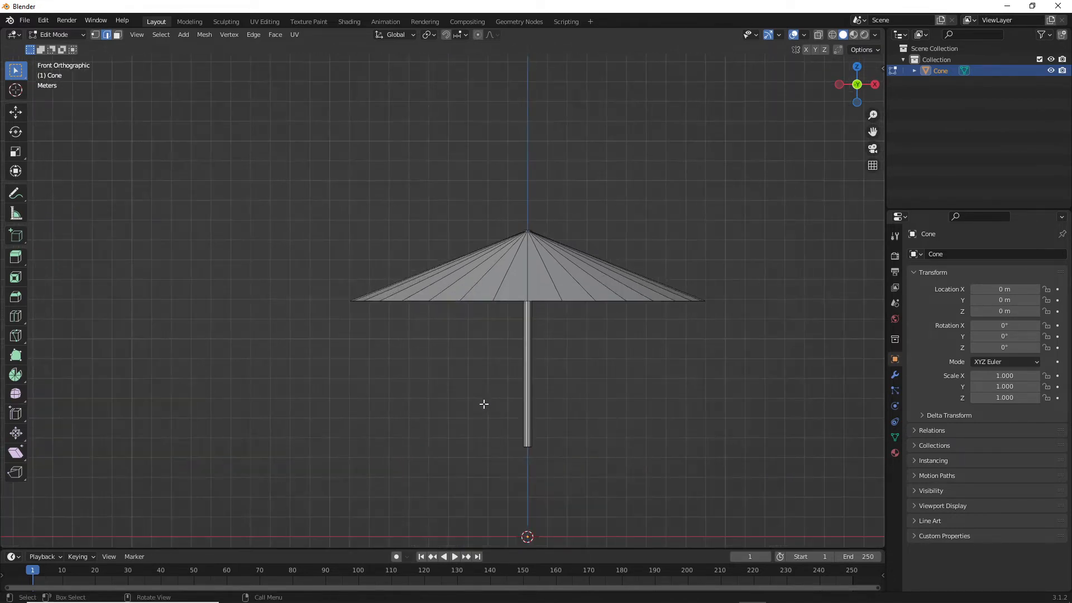
shift+middle_drag(579, 409, 547, 357)
scroll(544, 401, up, 1)
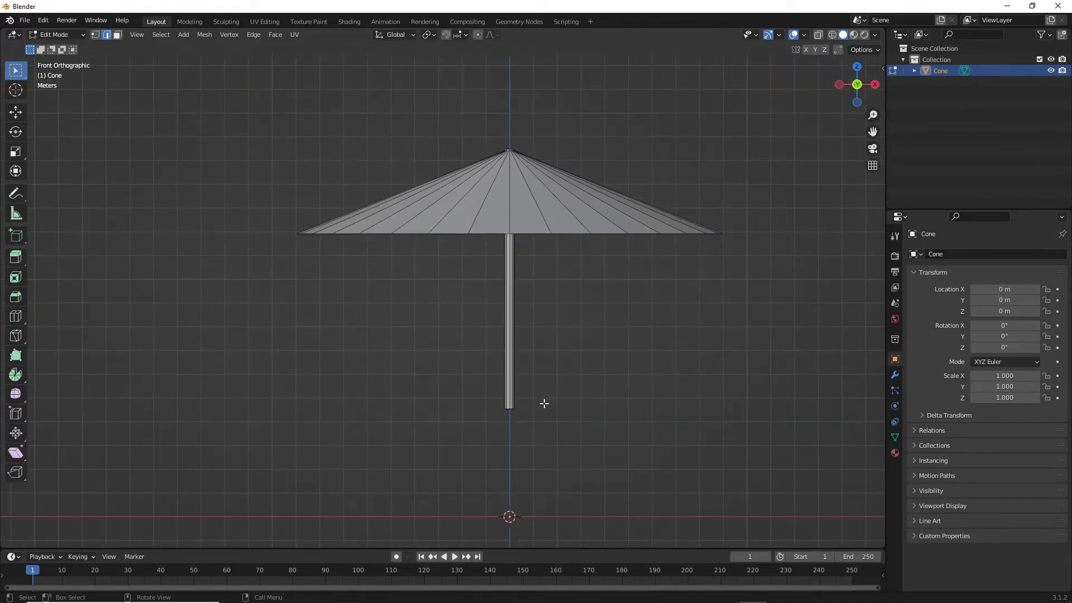
shift+middle_drag(599, 399, 581, 378)
scroll(510, 422, up, 1)
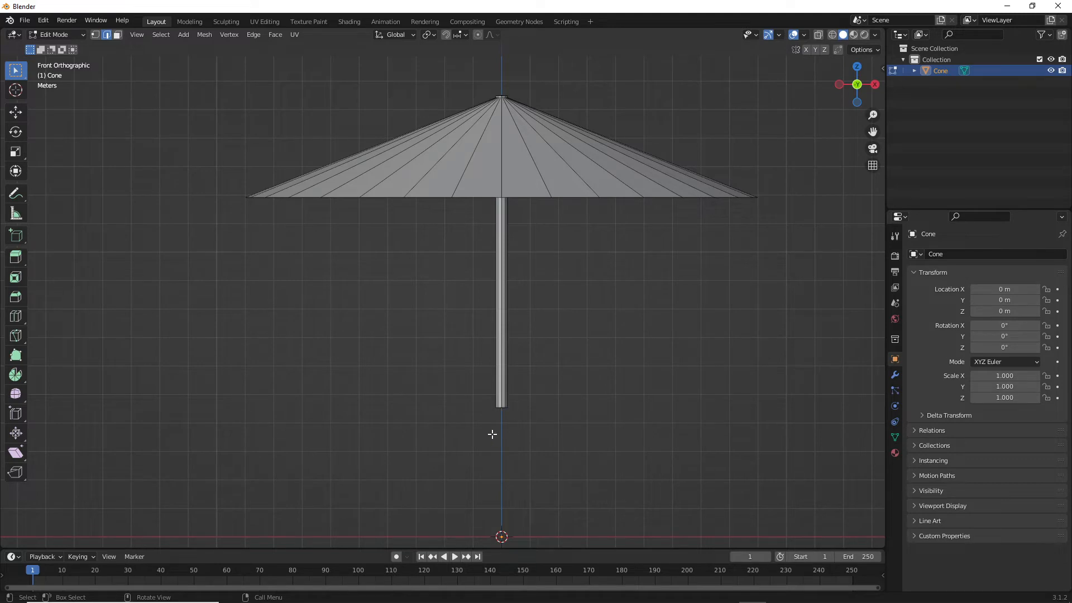
middle_drag(530, 443, 460, 321)
scroll(570, 276, up, 3)
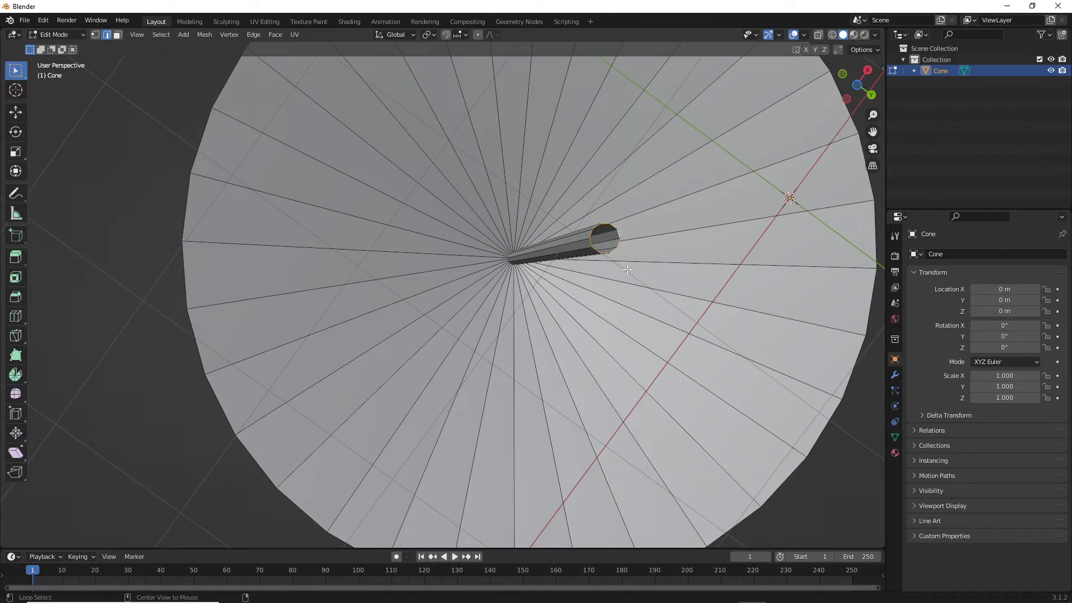
middle_drag(625, 187, 631, 340)
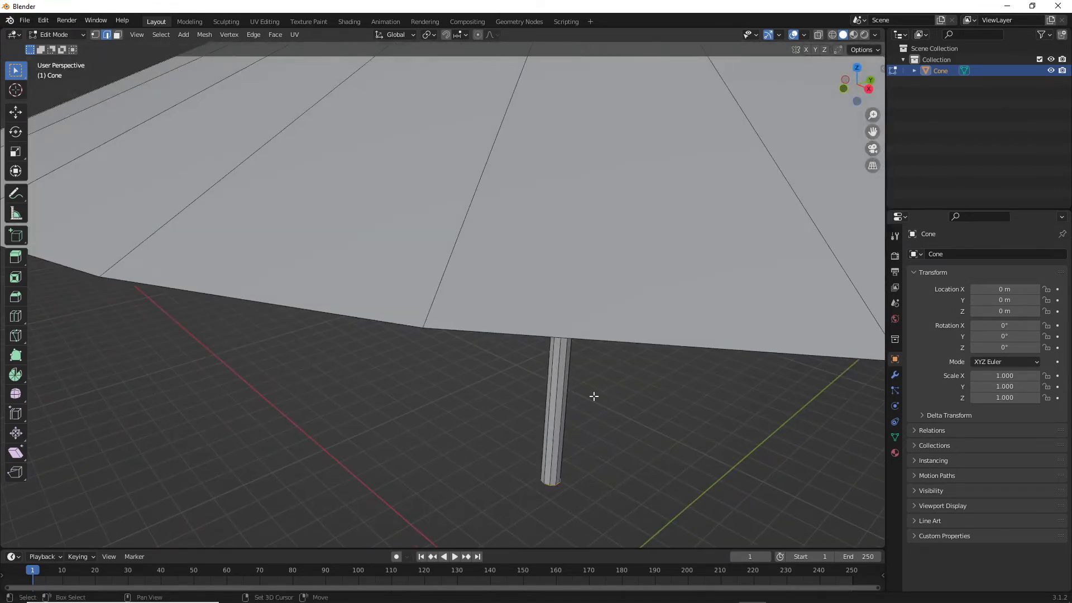
shift+middle_drag(593, 397, 540, 310)
key(KP_1)
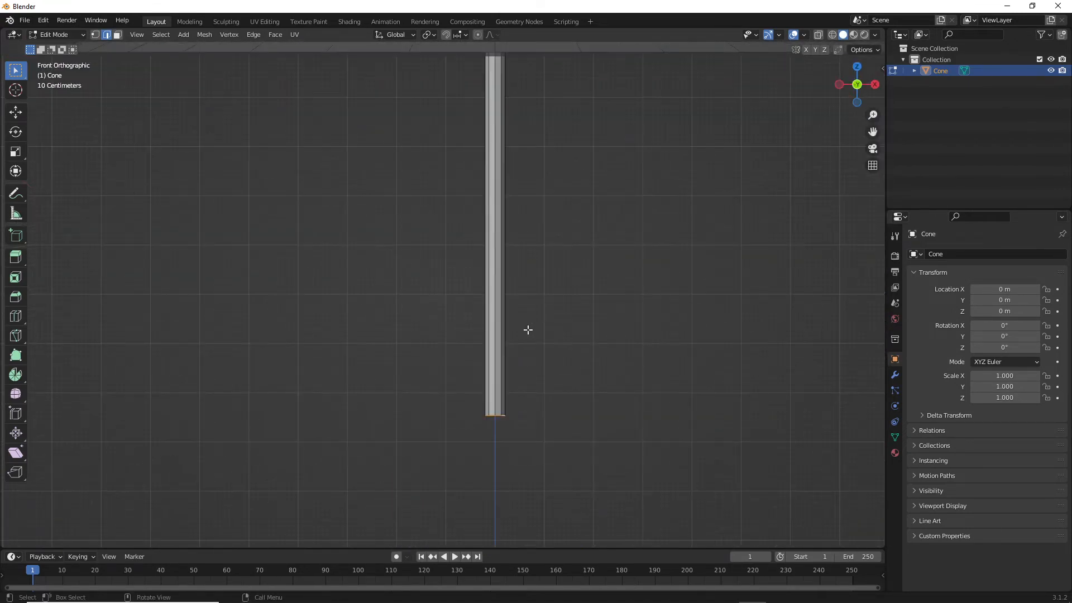
scroll(528, 336, down, 4)
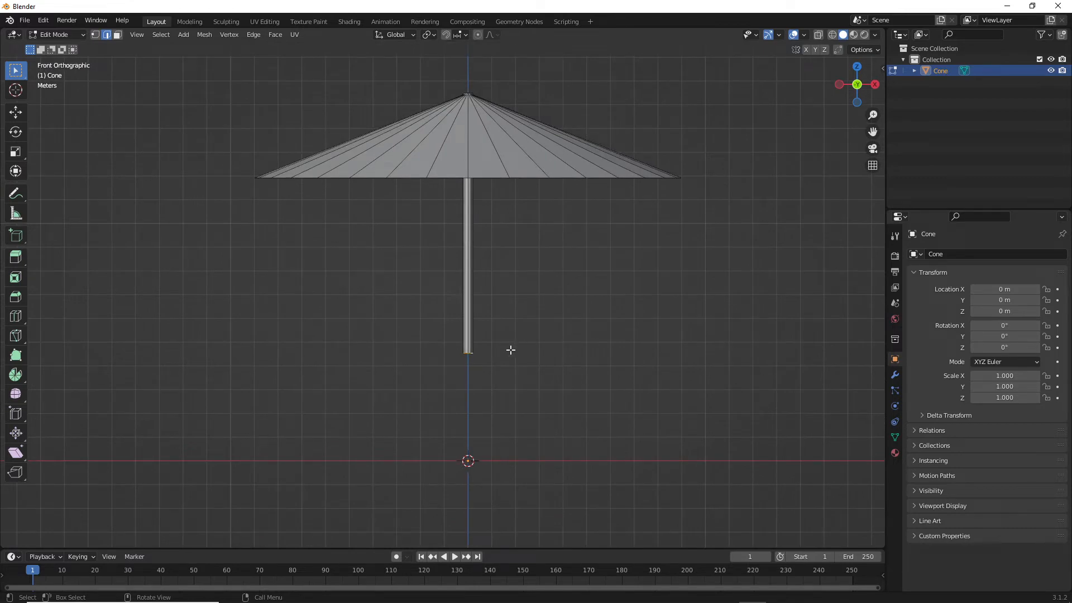
ctrl+right_click(453, 376)
ctrl+right_click(435, 373)
ctrl+right_click(433, 358)
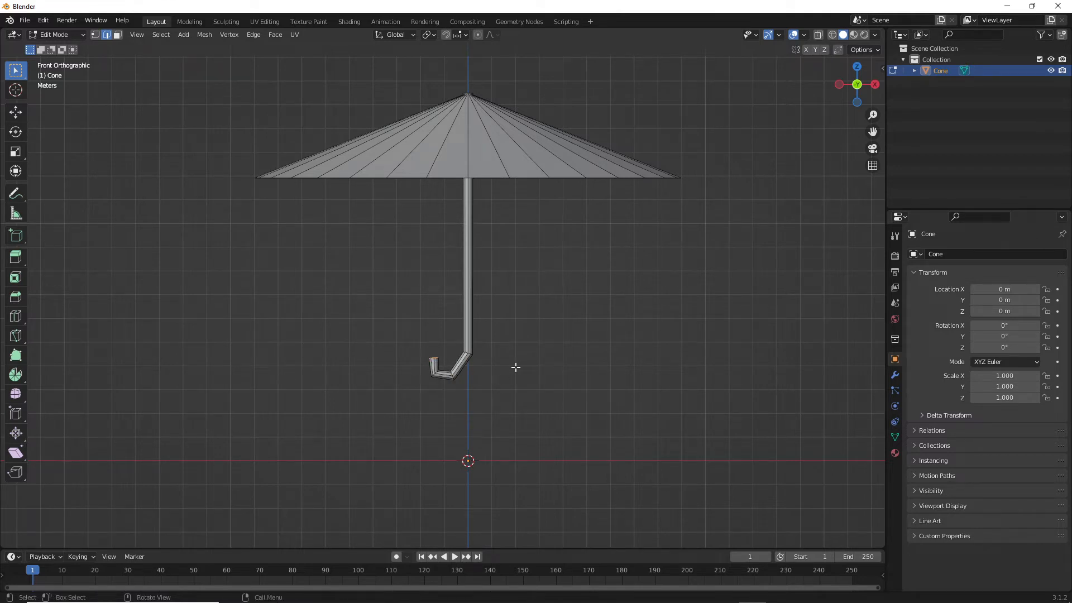
Taper the tip of the hooked handle by scaling its end edge loop uniformly to about 0.661.
scroll(412, 386, up, 3)
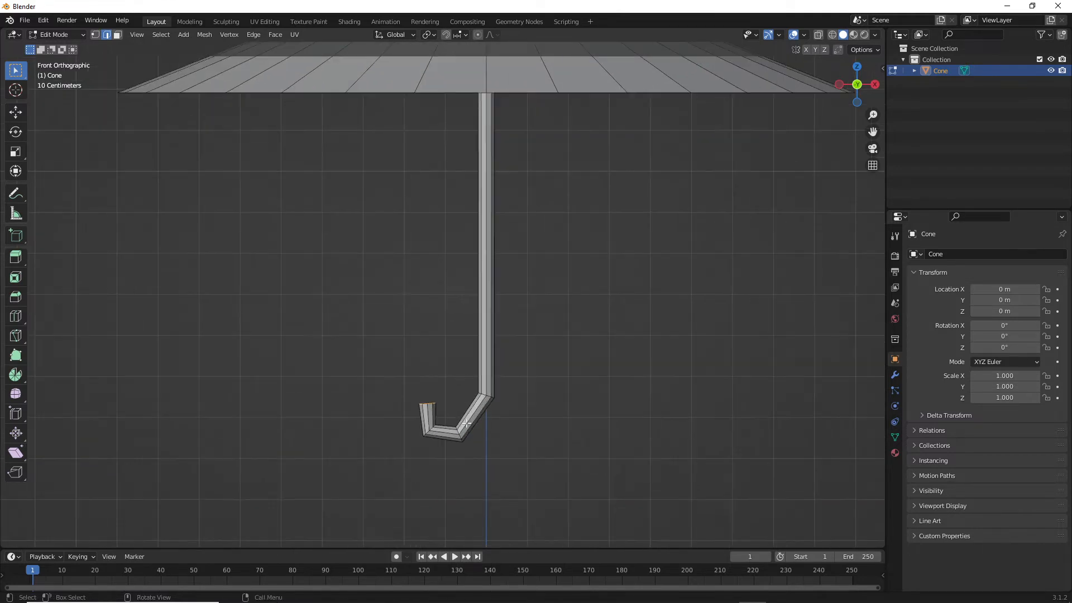
key(s)
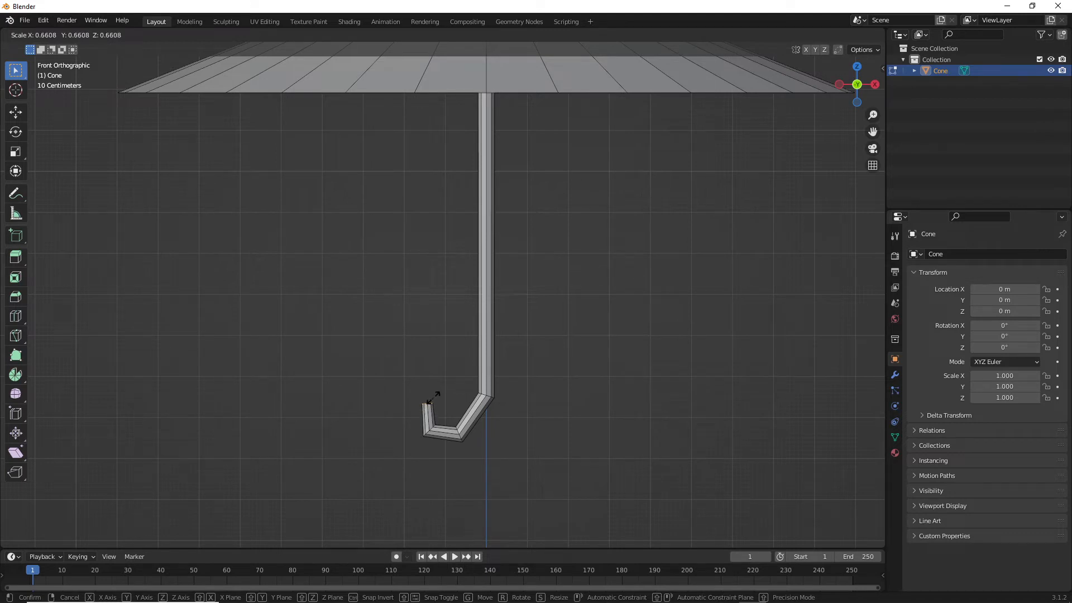
click(433, 397)
scroll(540, 384, down, 2)
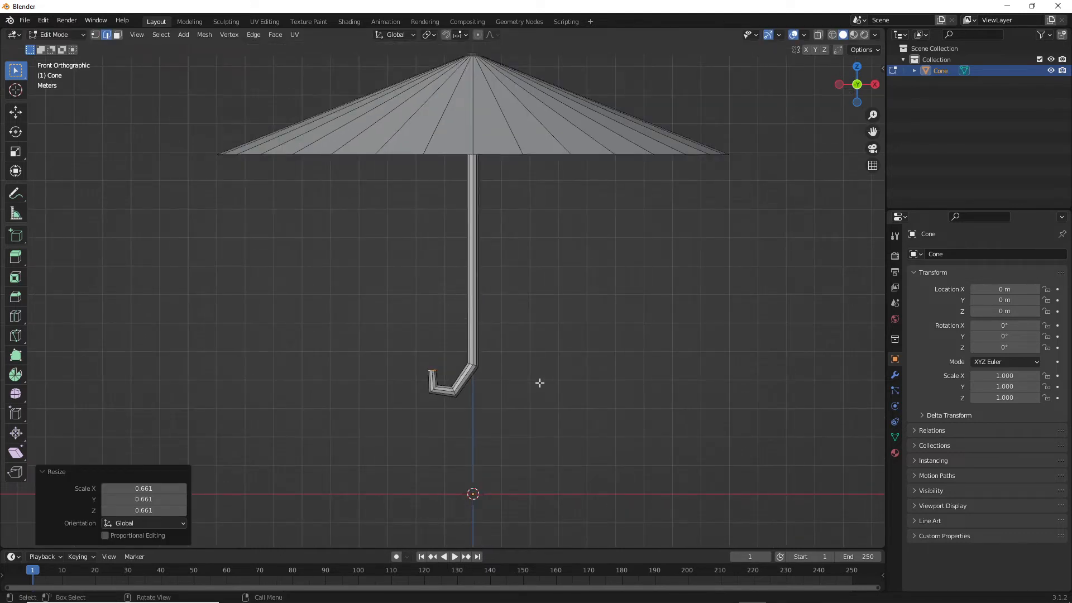
scroll(545, 271, down, 3)
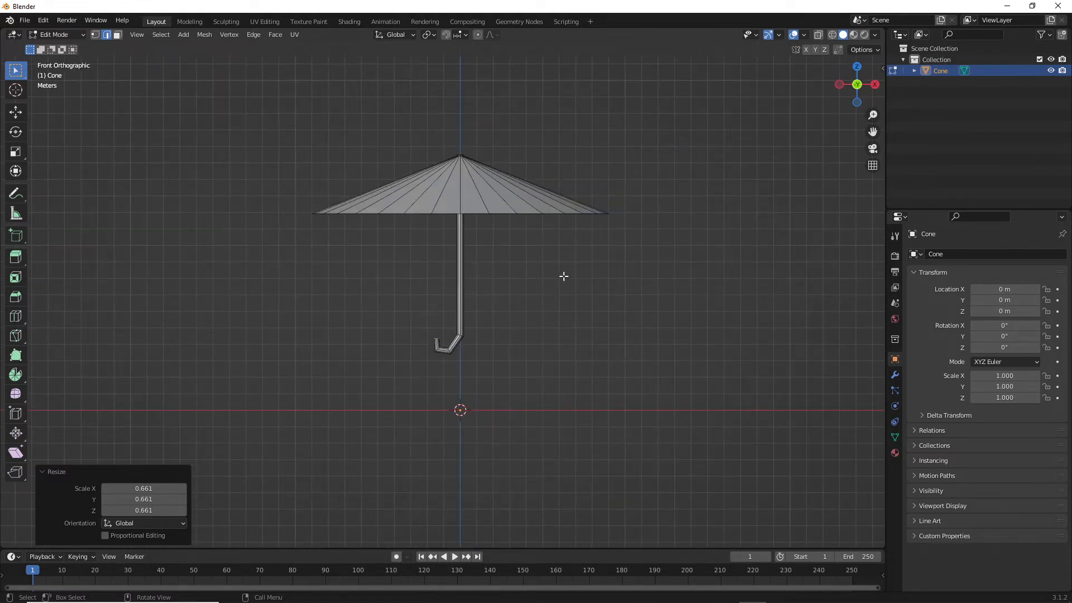
Switch to Object Mode and examine the umbrella's shape from above, from the side and from beneath the canopy.
key(Tab)
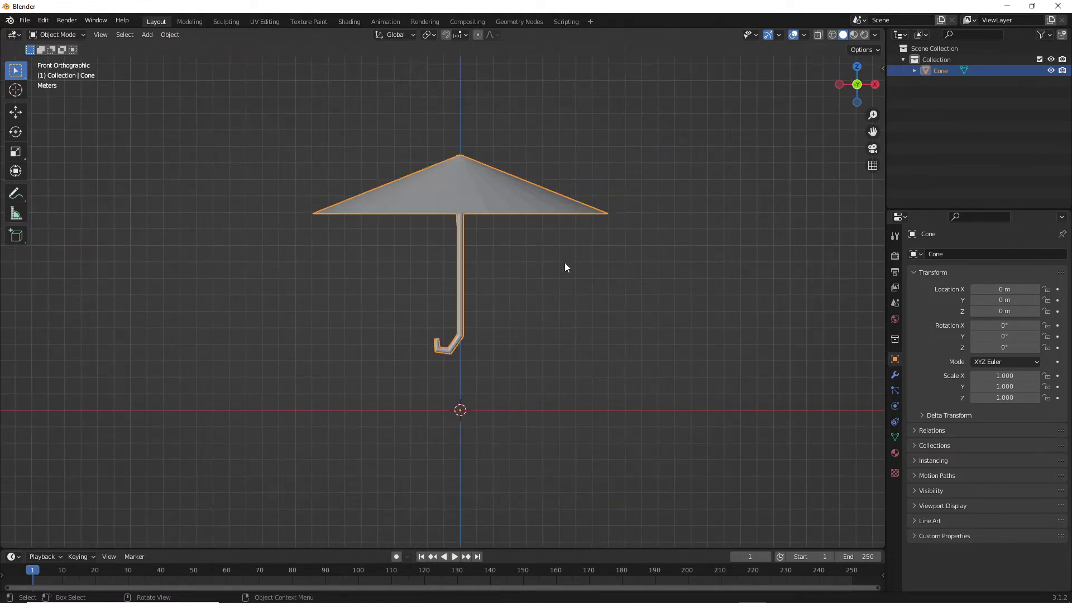
middle_drag(564, 263, 540, 285)
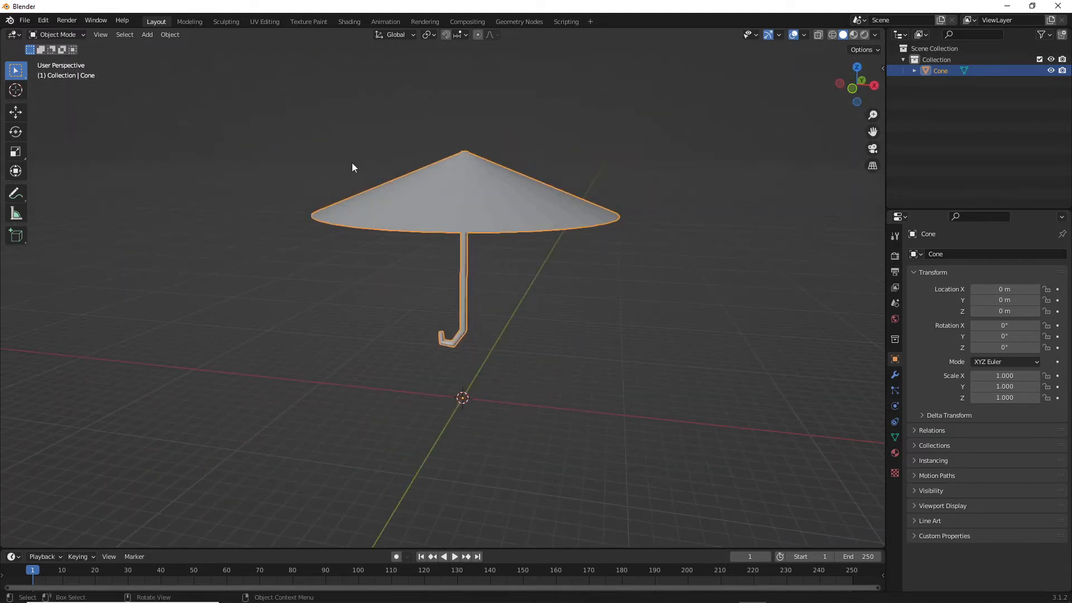
middle_drag(352, 167, 592, 222)
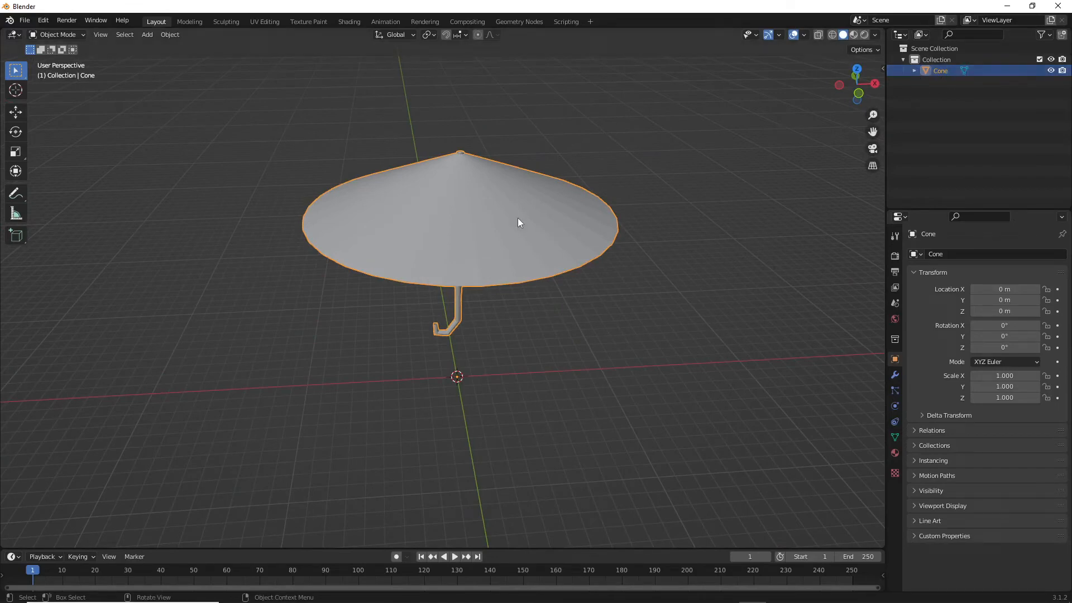
mouse_move(518, 218)
middle_down()
mouse_move(526, 169)
mouse_move(533, 205)
middle_up()
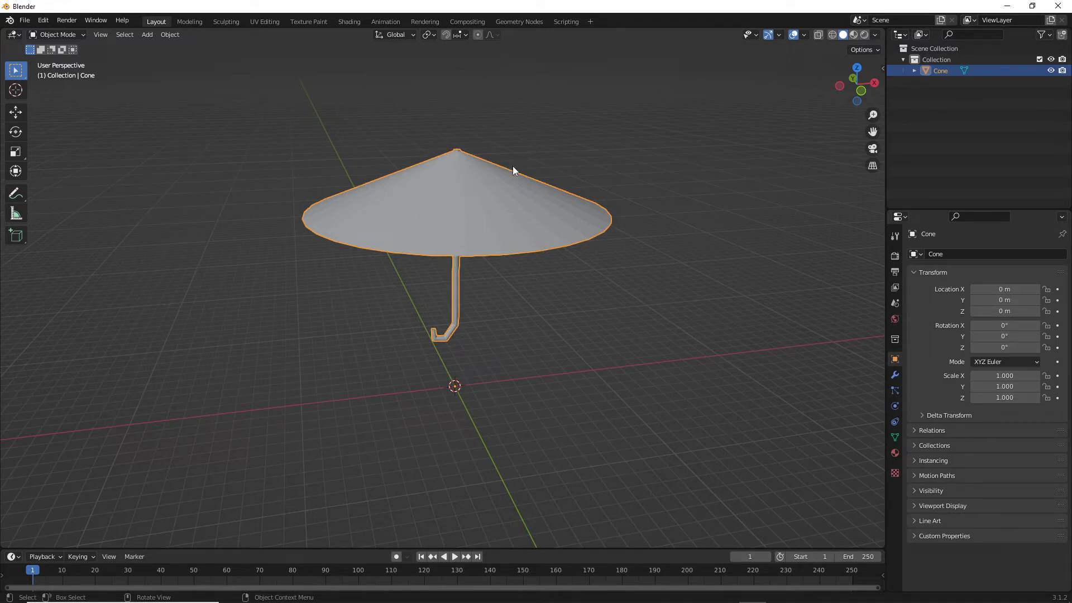
middle_drag(535, 166, 493, 190)
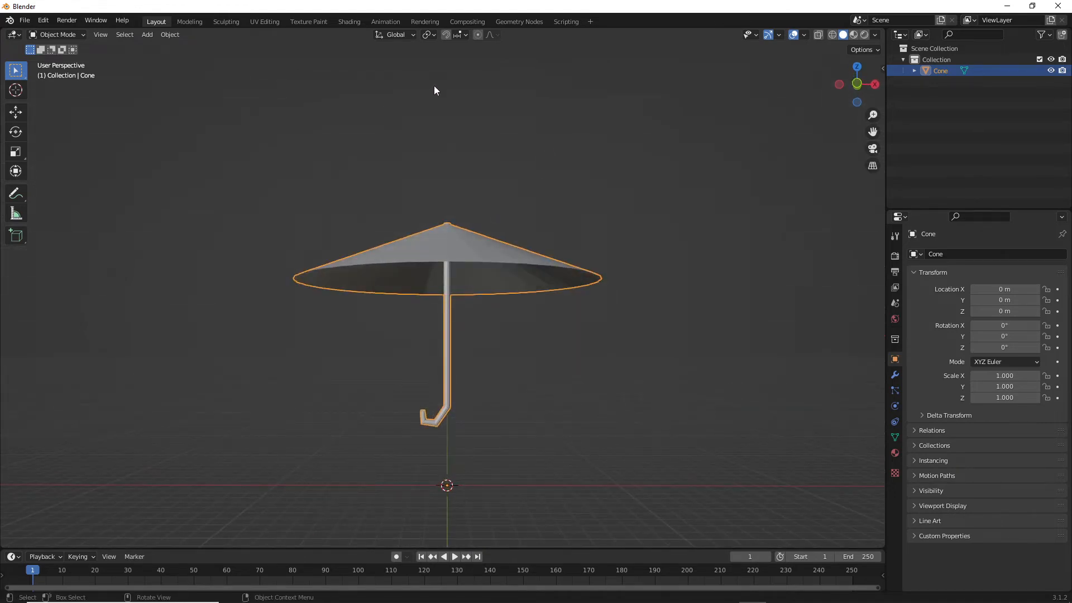
Switch to the Shading workspace, frame the whole umbrella, and create a new material for it.
click(345, 23)
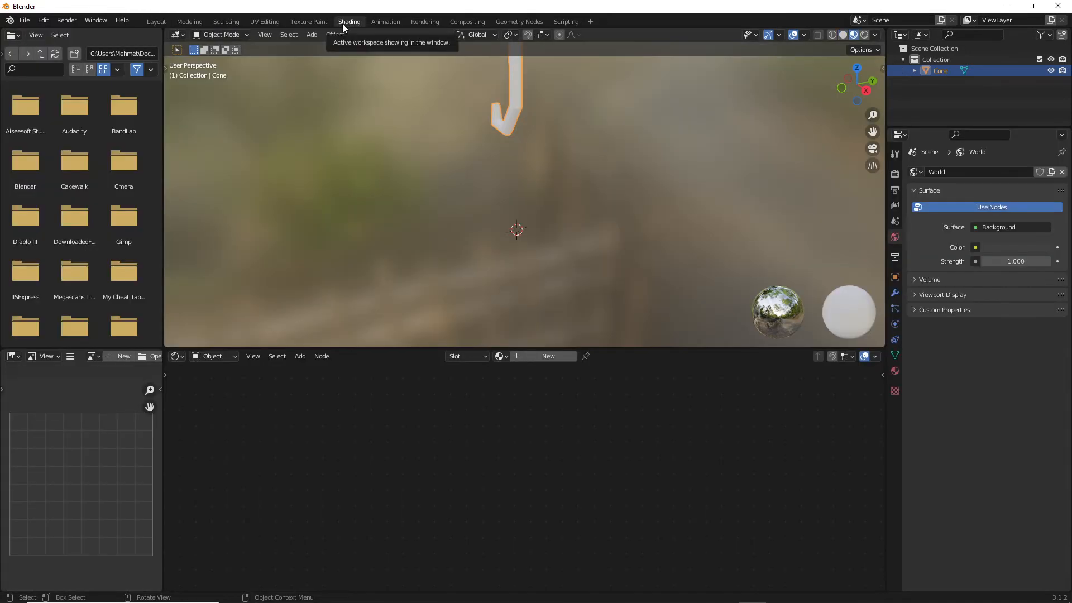
scroll(565, 138, down, 5)
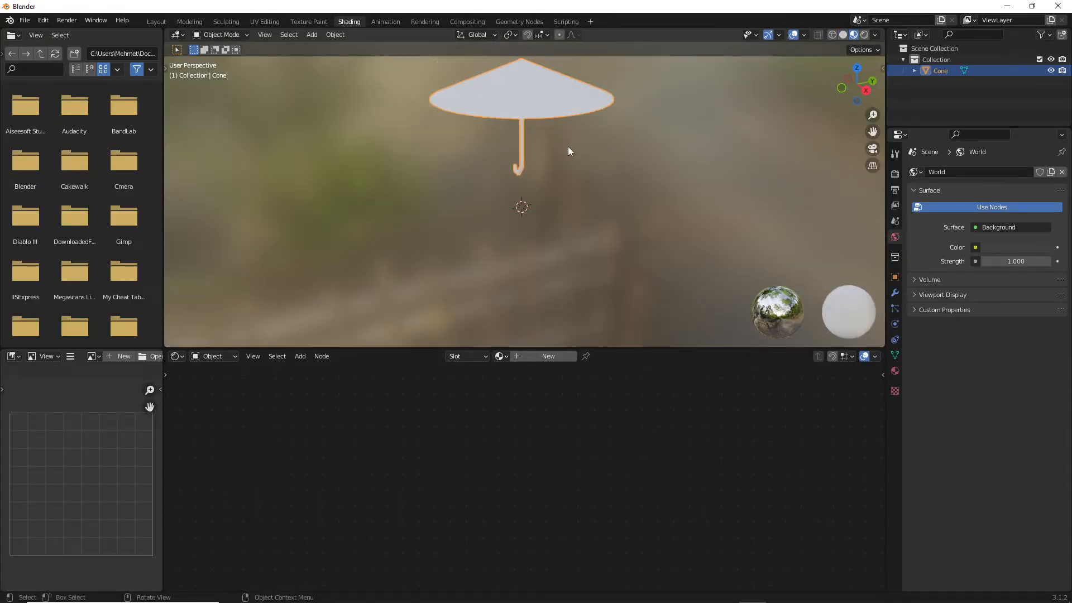
middle_drag(552, 159, 534, 195)
scroll(484, 244, up, 3)
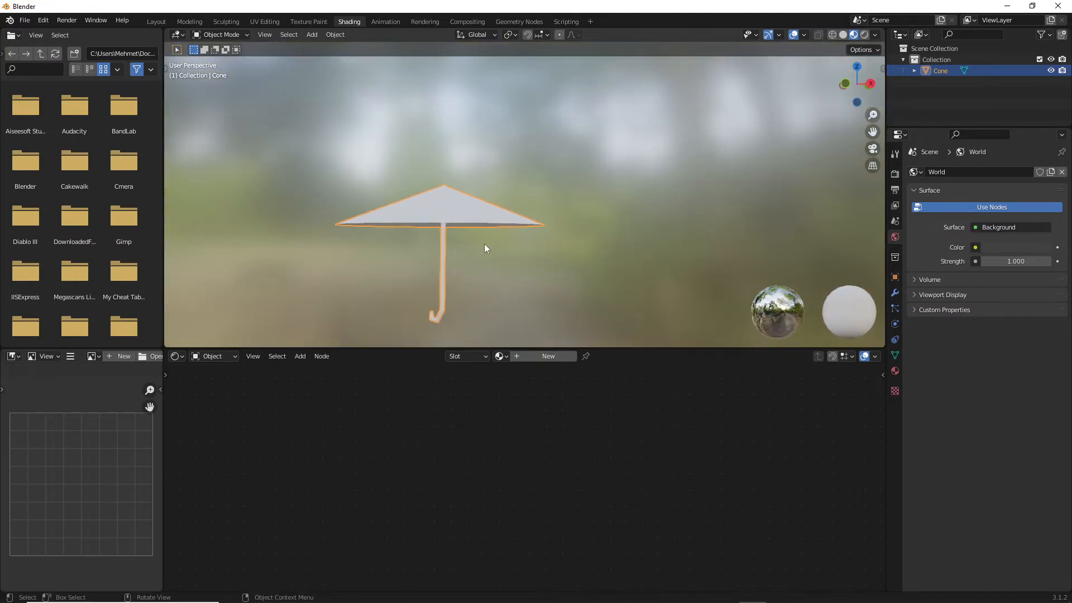
click(541, 356)
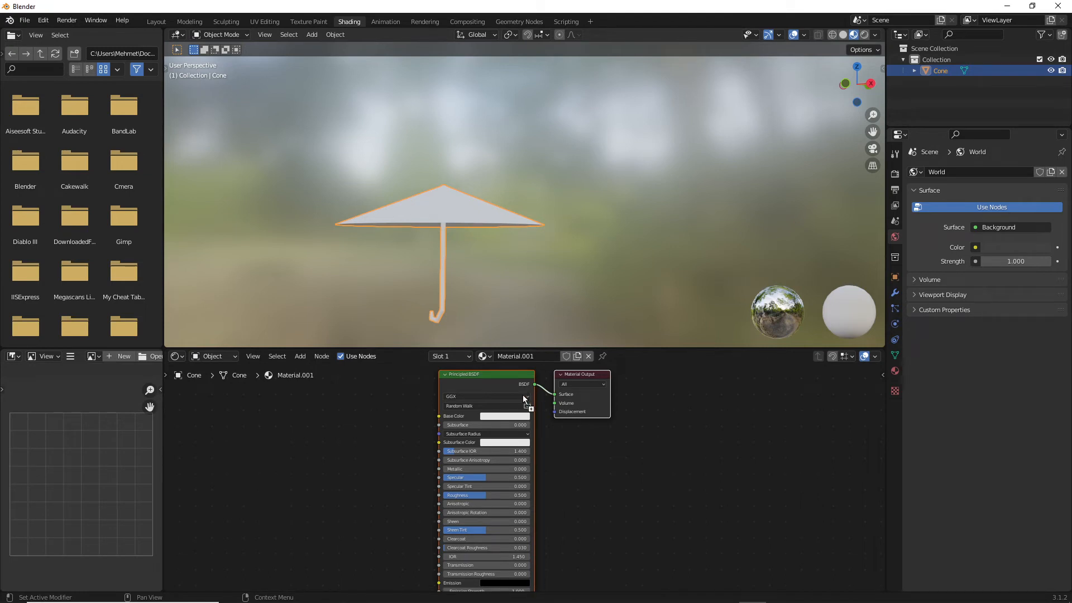
Add the TestScreenshotPalette1.PNG image as a texture node beside the material's Principled BSDF node.
drag(318, 427, 319, 428)
scroll(398, 446, up, 2)
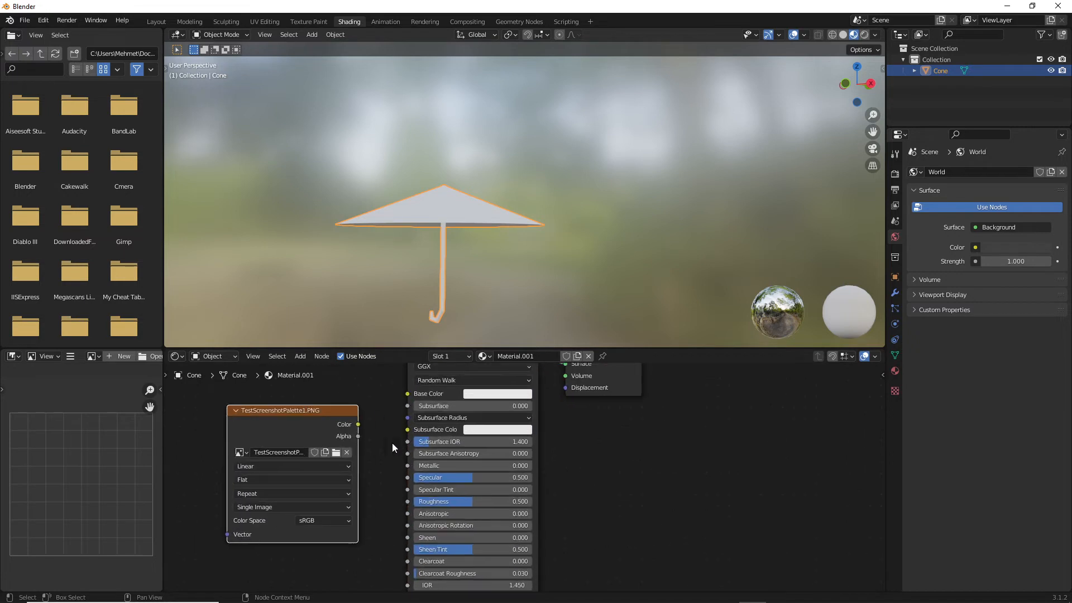
middle_drag(459, 447, 495, 486)
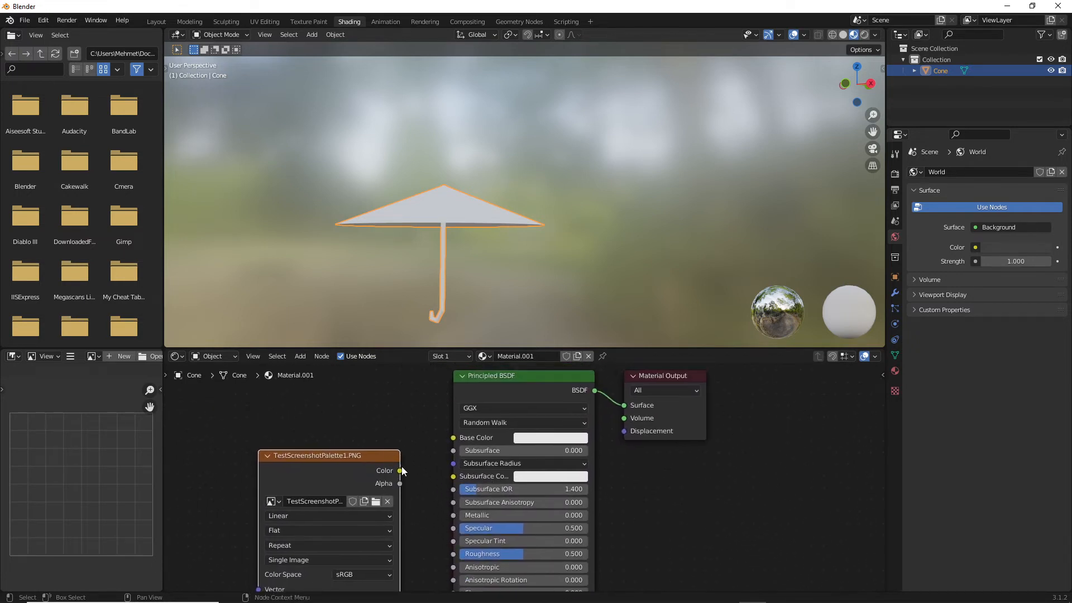
Connect the palette image texture's Color output to the Base Color input of the Principled BSDF.
drag(400, 471, 457, 441)
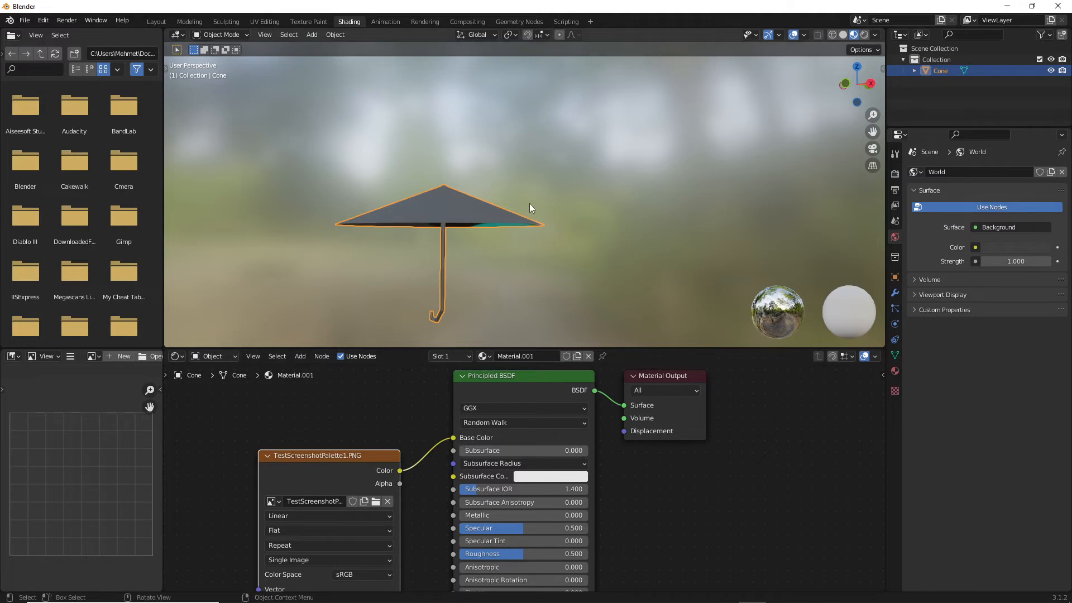
shift+middle_drag(294, 202, 362, 174)
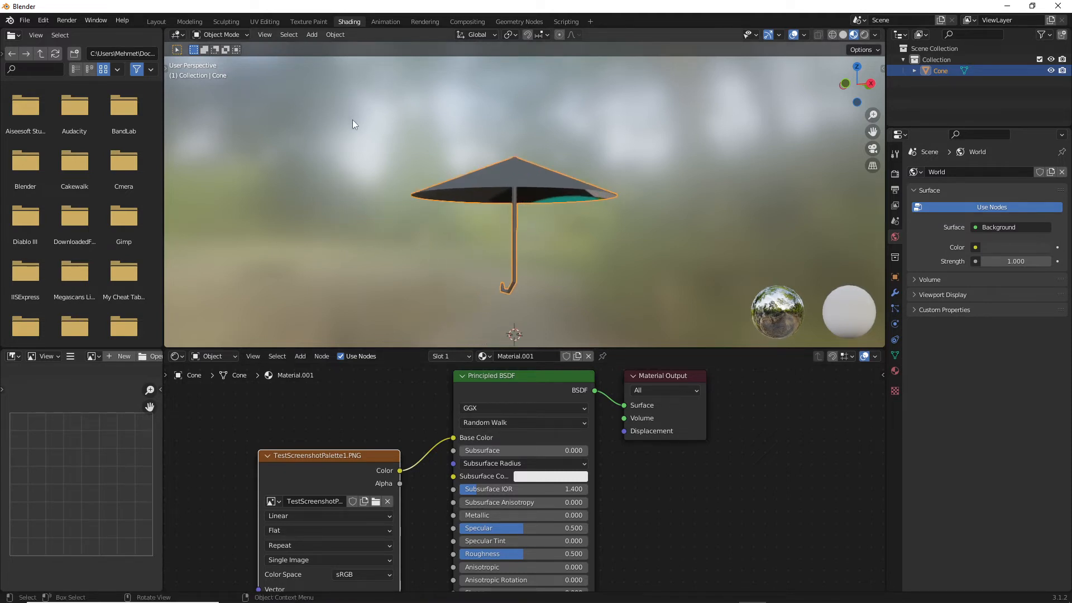
Switch to the UV Editing workspace, widen the 3D view, and select the umbrella's entire mesh.
click(261, 21)
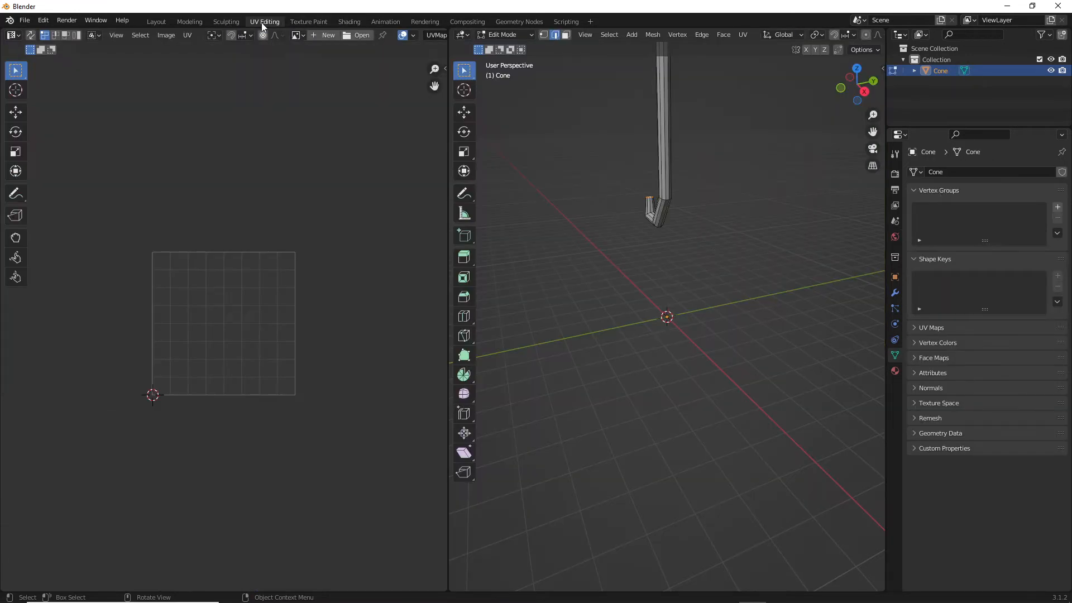
scroll(402, 221, down, 4)
scroll(421, 216, up, 3)
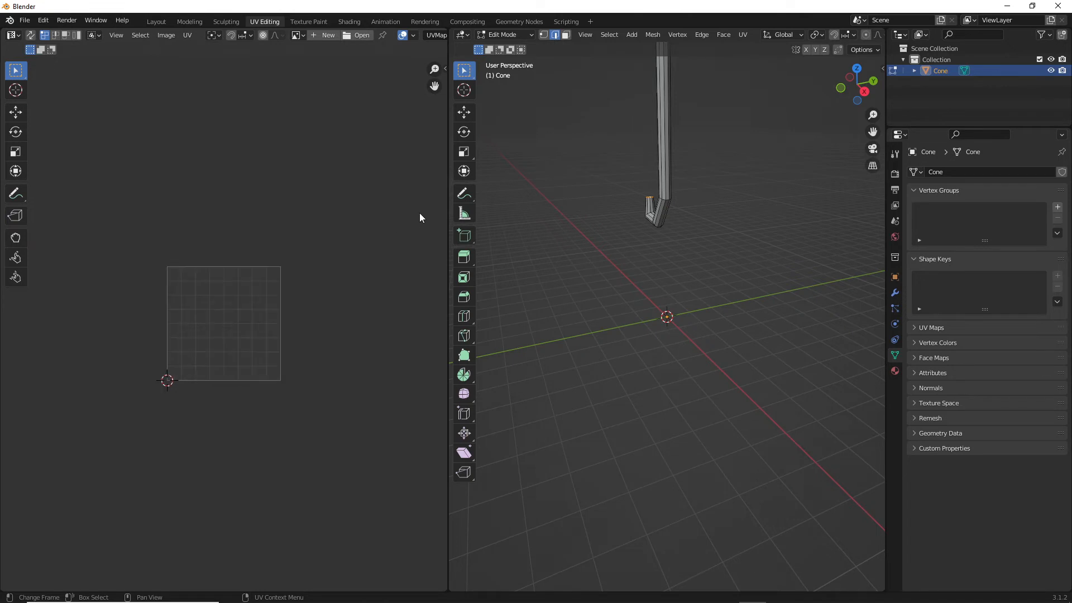
scroll(600, 205, up, 1)
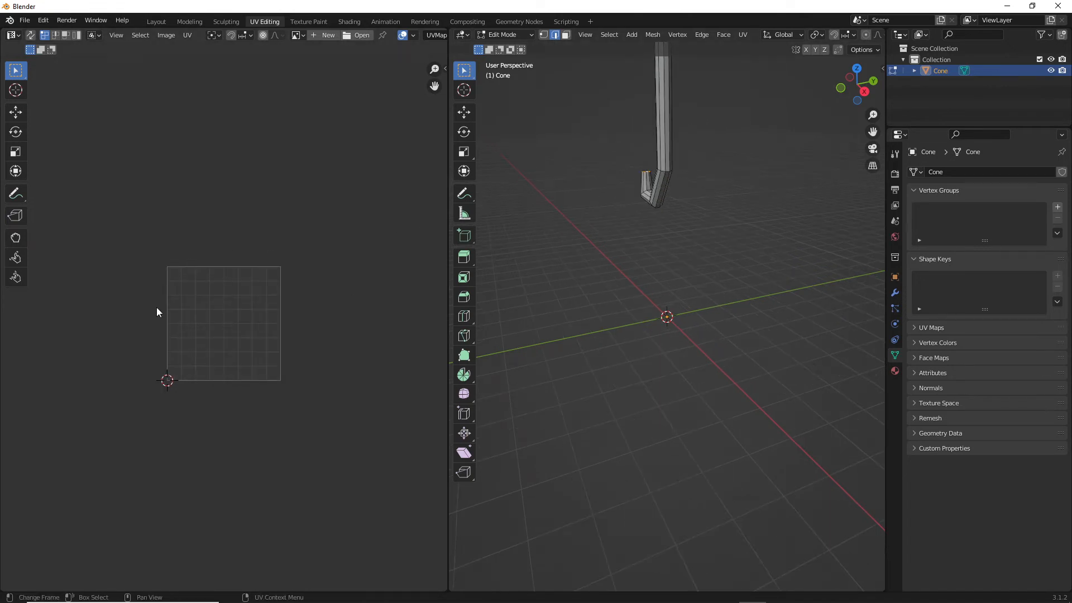
drag(448, 204, 356, 218)
middle_drag(557, 166, 591, 329)
click(663, 155)
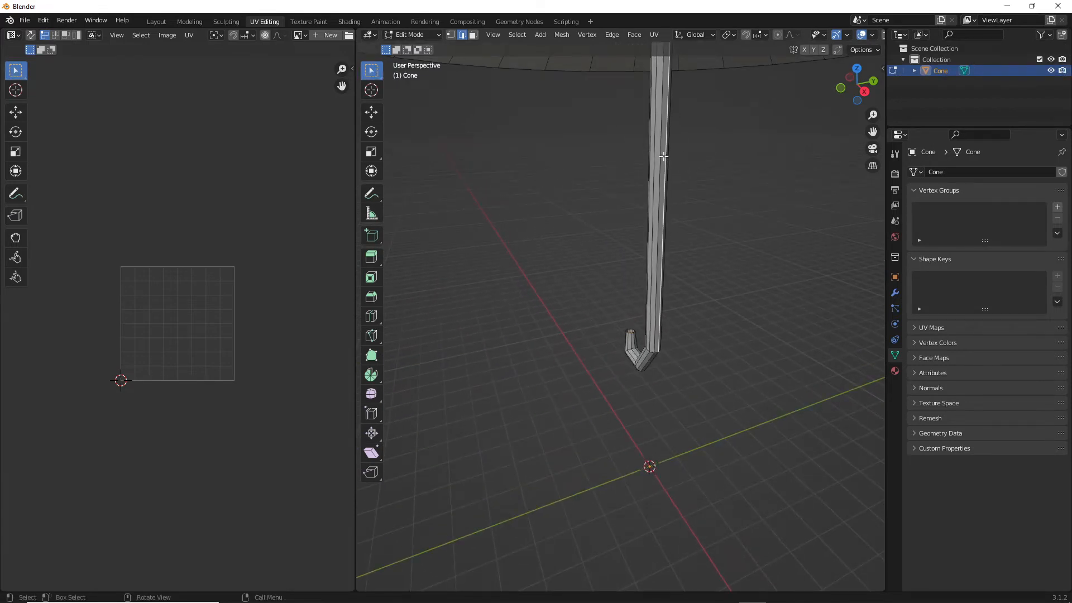
key(a)
scroll(667, 170, down, 3)
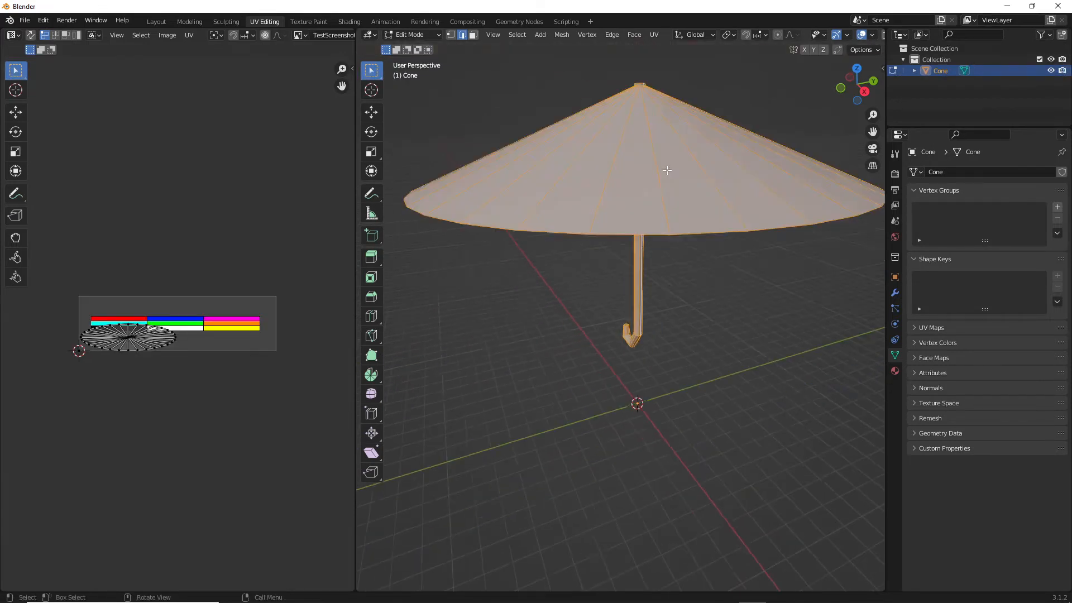
scroll(661, 184, down, 3)
key(alt+a)
key(a)
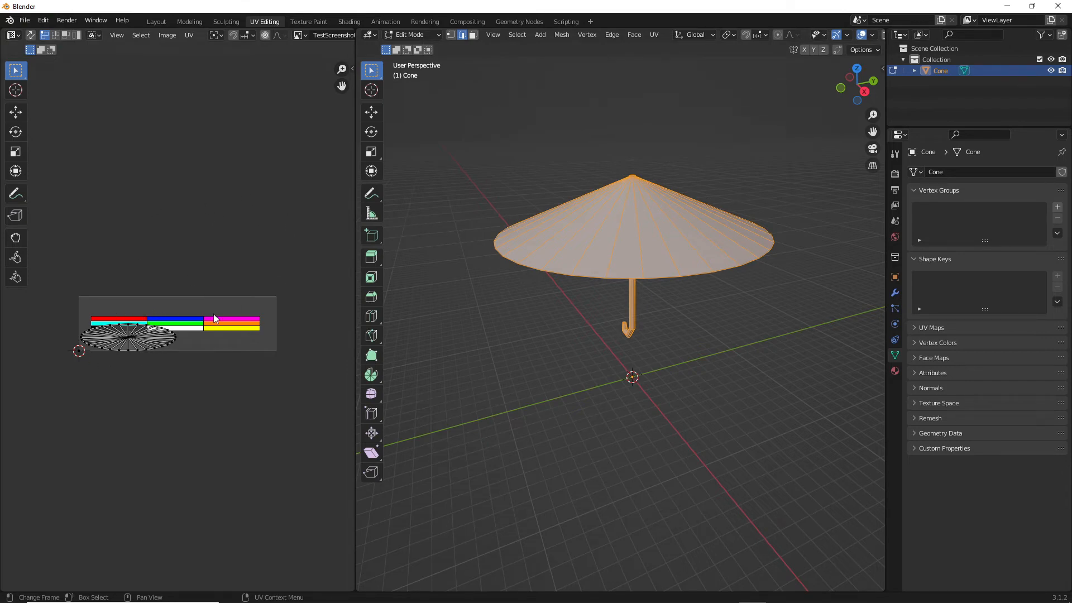
Collapse all of the umbrella's UVs to one point by scaling them to 0, and move it onto the green palette swatch.
key(a)
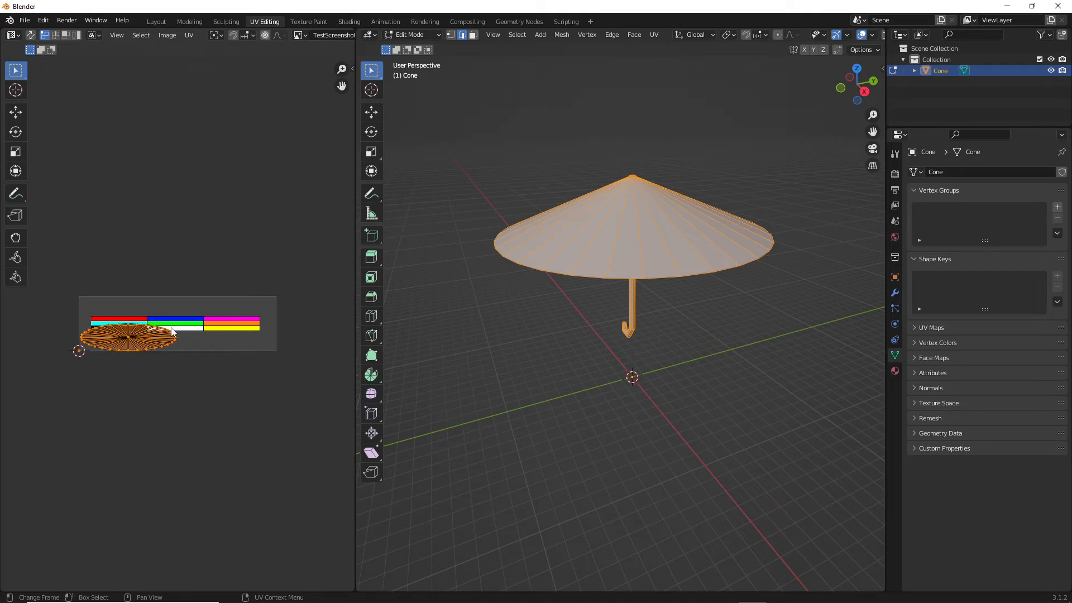
key(s)
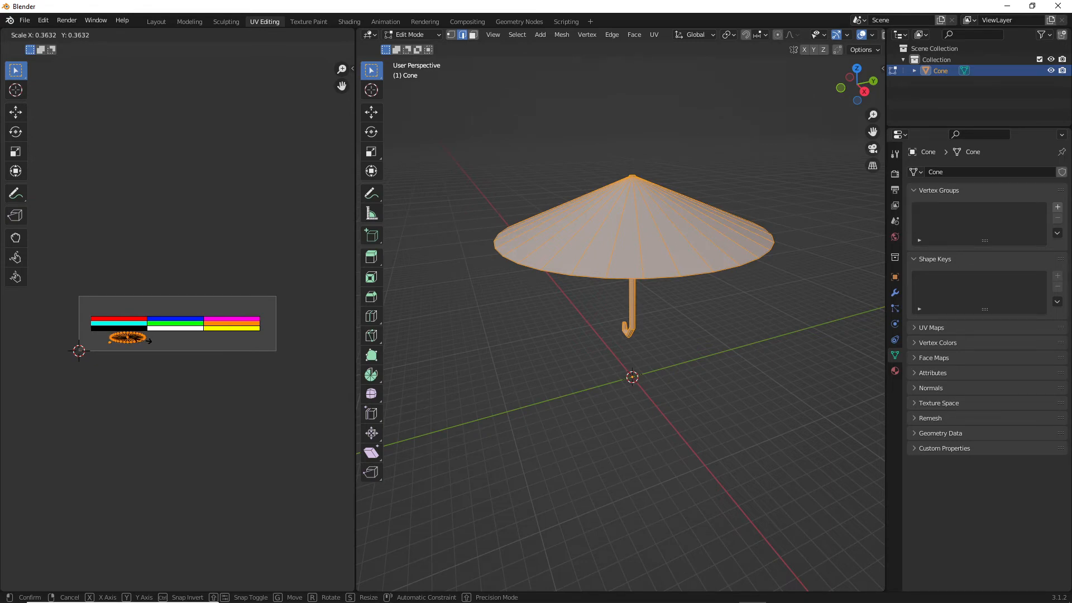
key(0)
key(Return)
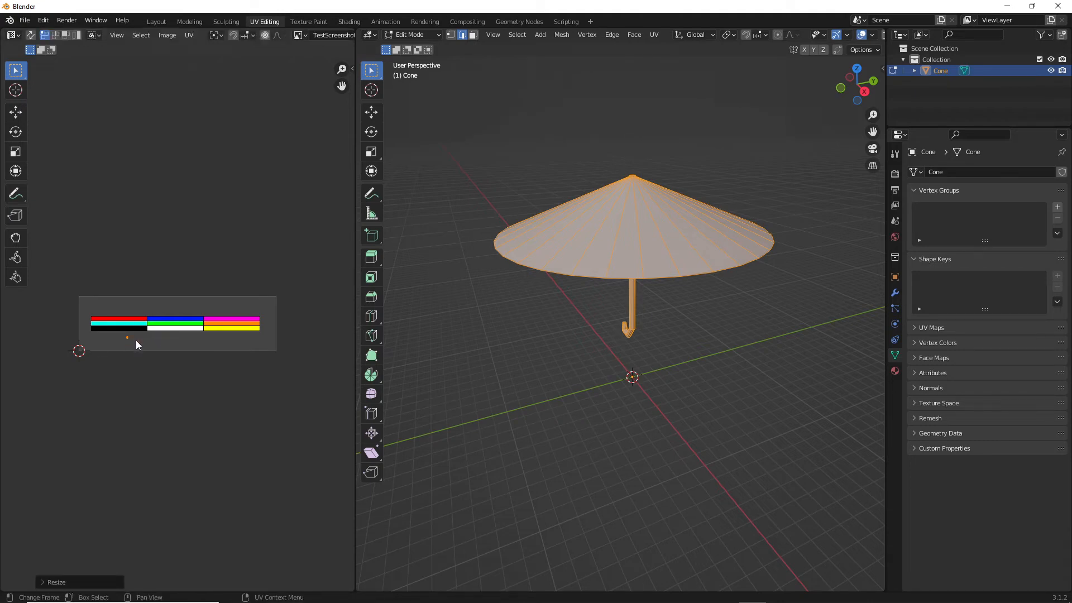
key(g)
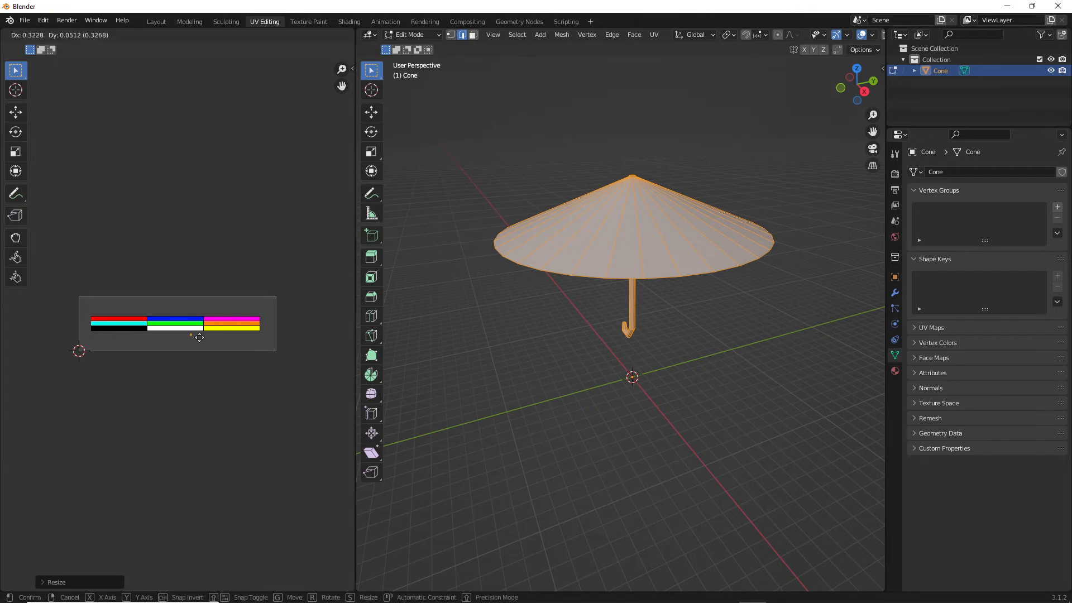
click(187, 326)
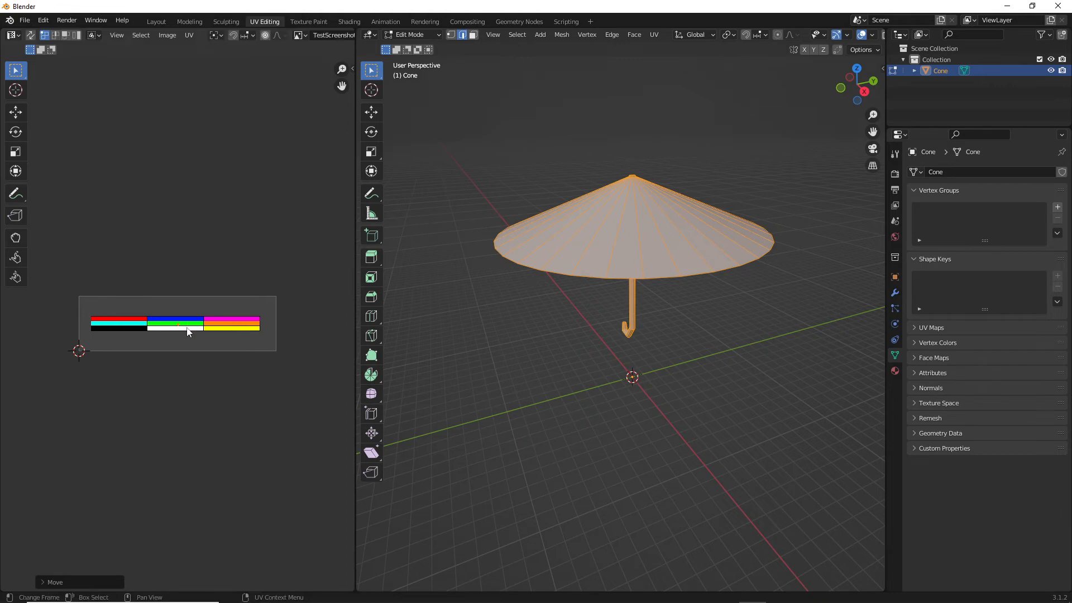
Deselect the mesh, enlarge the 3D view further, and set the solid viewport shading color to Texture.
click(476, 257)
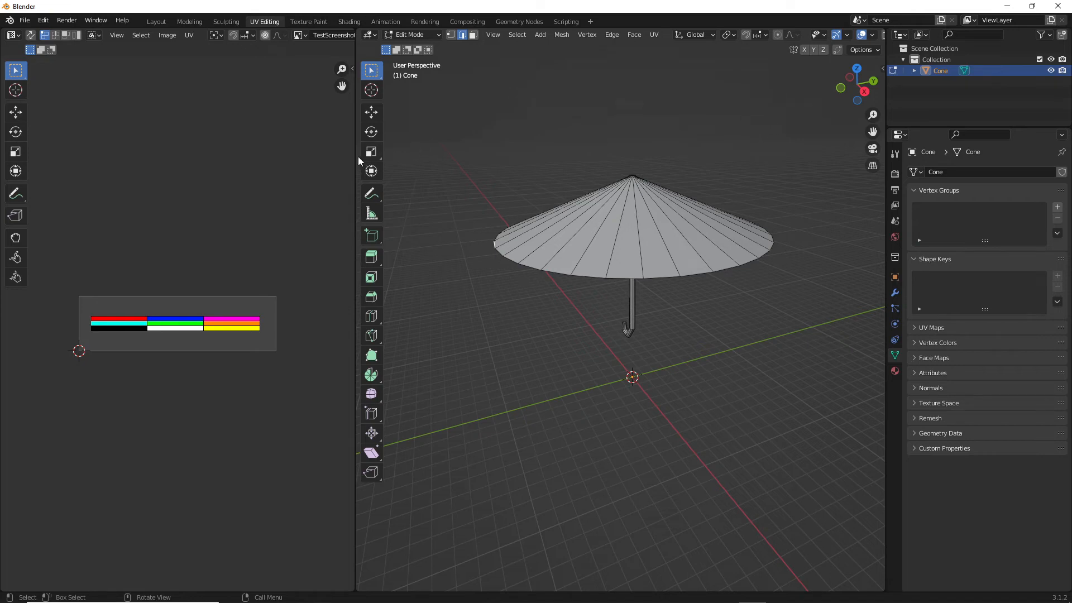
drag(354, 158, 269, 168)
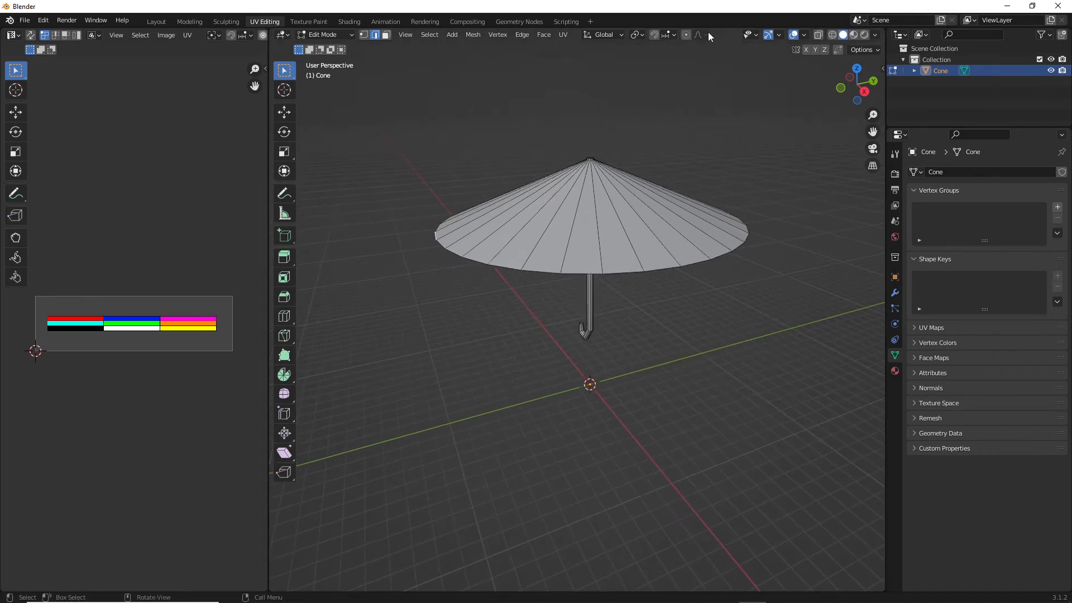
click(876, 35)
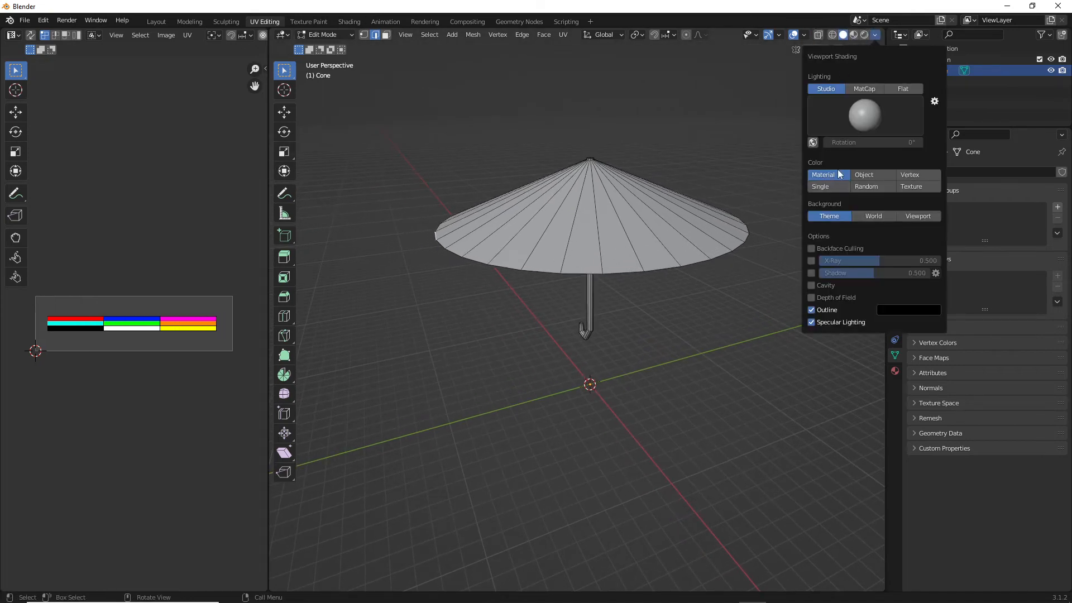
click(907, 187)
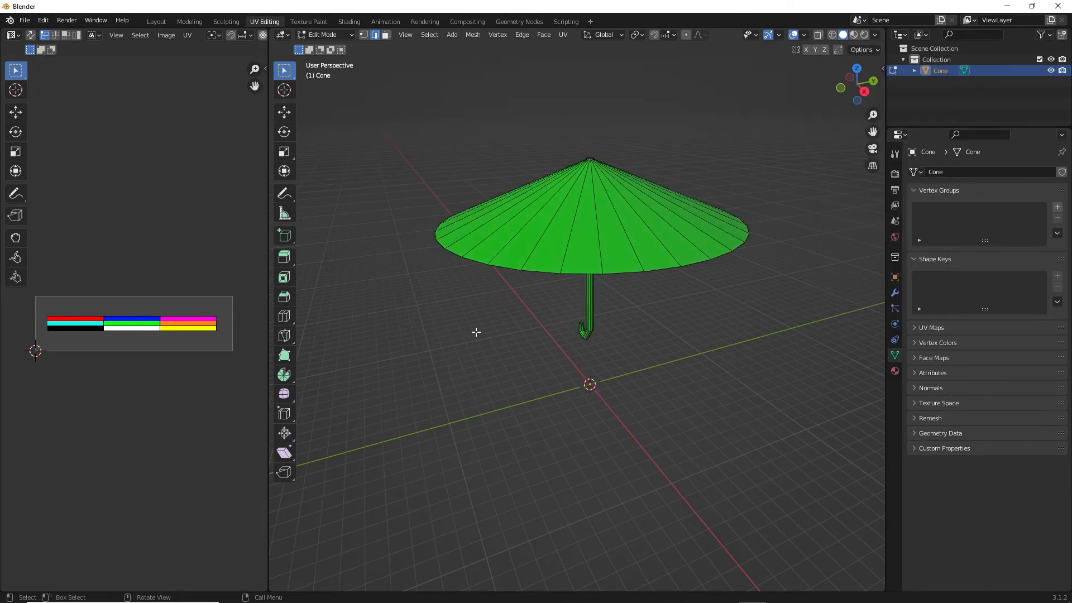
Switch to Object Mode and examine the textured umbrella from beneath the canopy.
key(Tab)
middle_drag(575, 306, 447, 256)
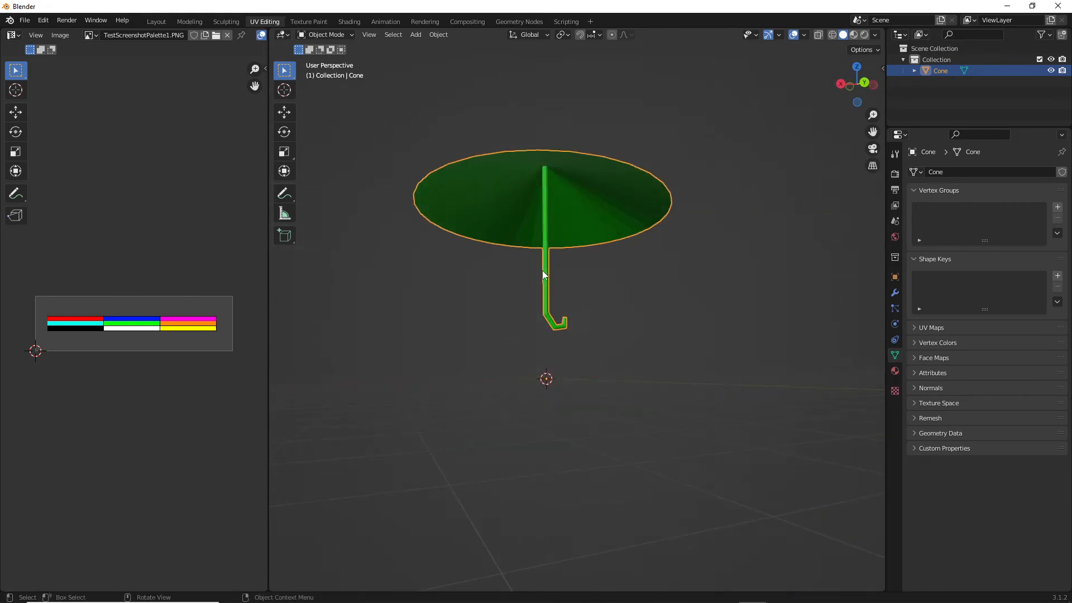
mouse_move(542, 274)
middle_down()
mouse_move(538, 287)
mouse_move(574, 306)
mouse_move(541, 296)
mouse_move(544, 287)
middle_up()
Return to Edit Mode with face selection and select the loop of long faces around the umbrella's pole.
key(Tab)
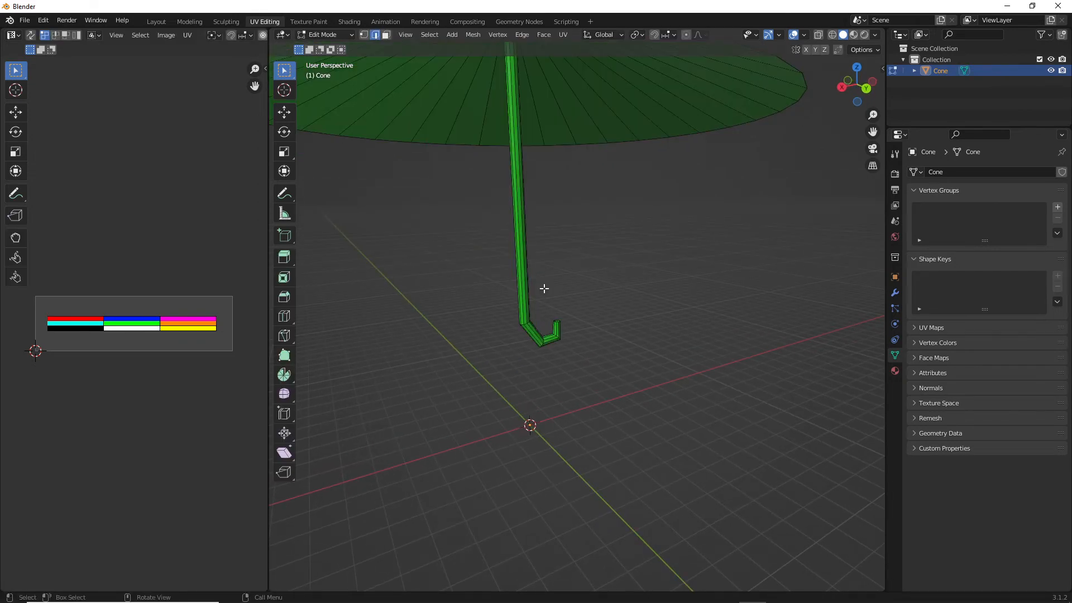
middle_drag(510, 253, 582, 232)
scroll(582, 232, up, 5)
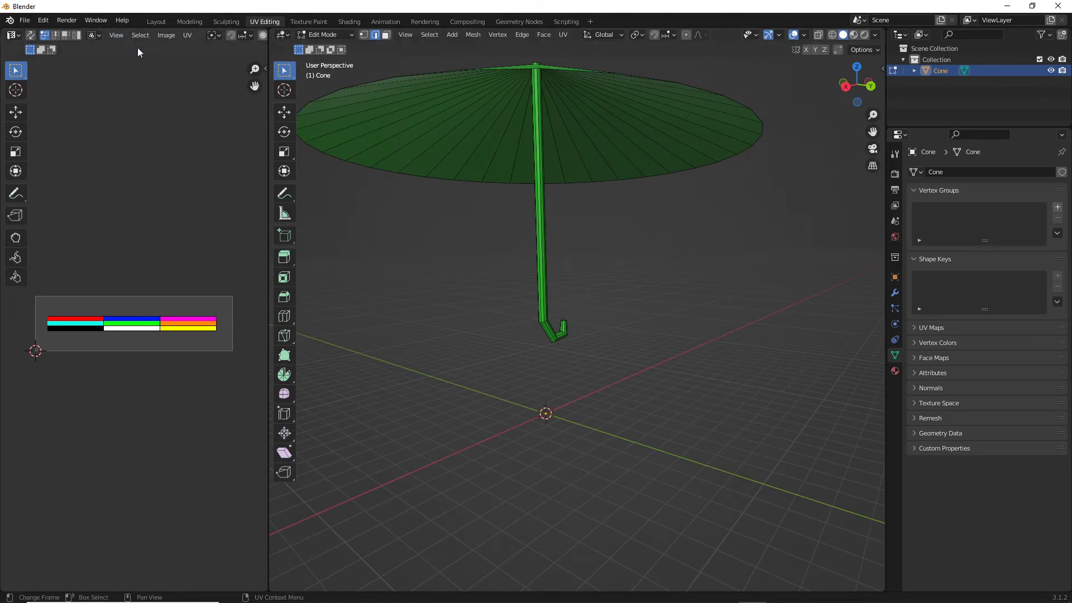
click(386, 34)
click(540, 251)
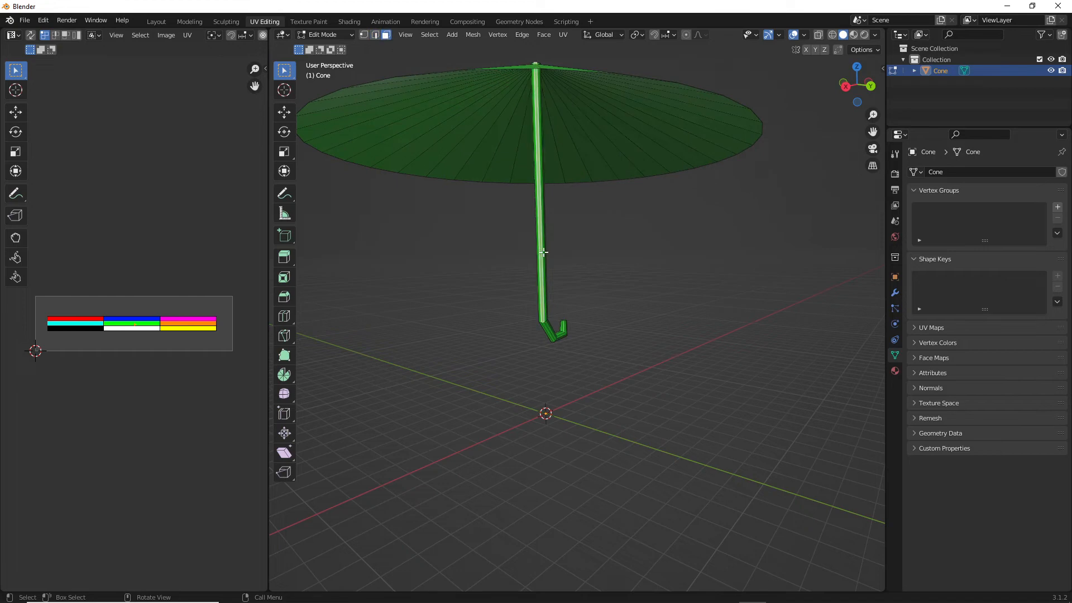
scroll(553, 237, up, 4)
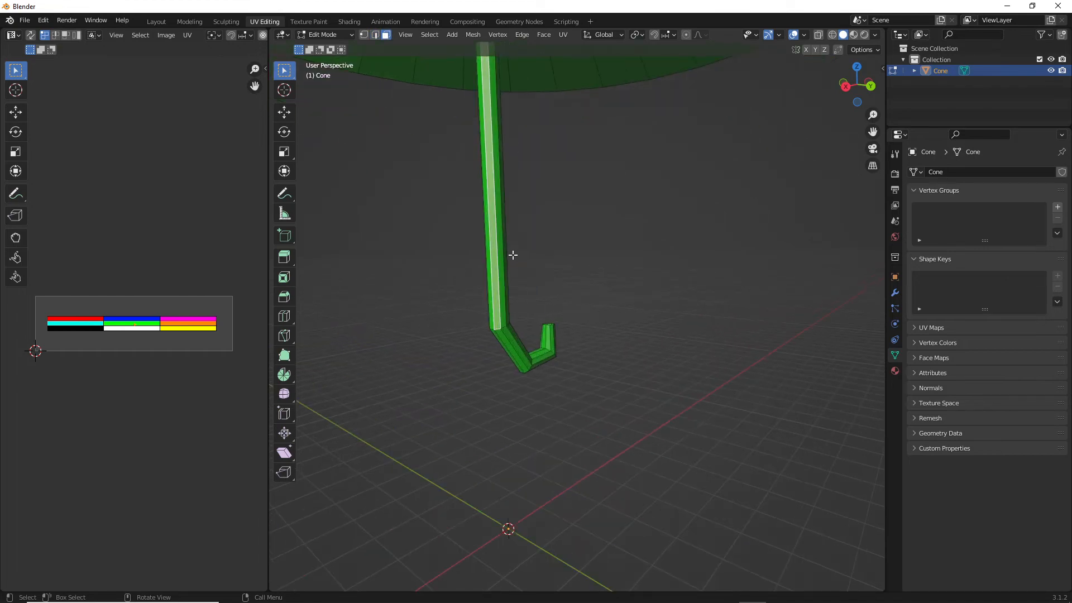
alt+click(497, 254)
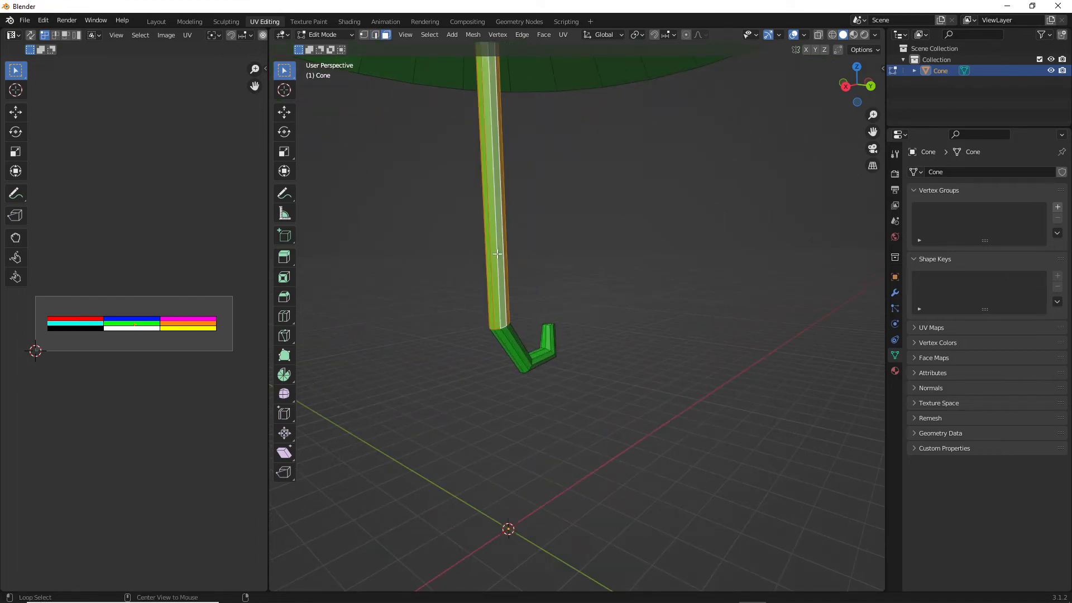
Examine the selected pole faces and the hooked handle close up and from farther away.
scroll(514, 245, up, 4)
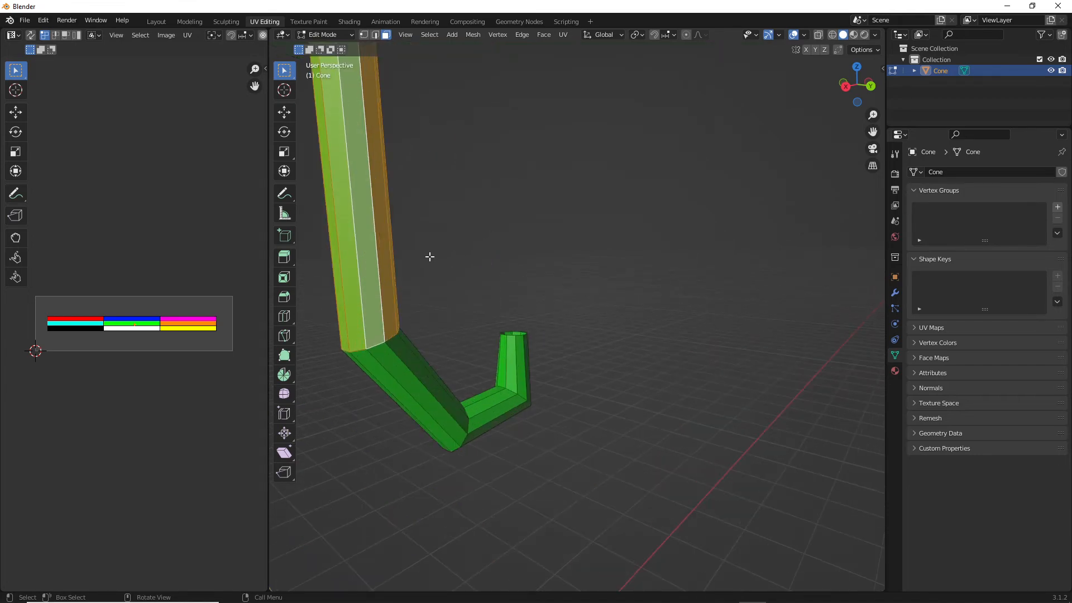
shift+middle_drag(445, 209, 563, 227)
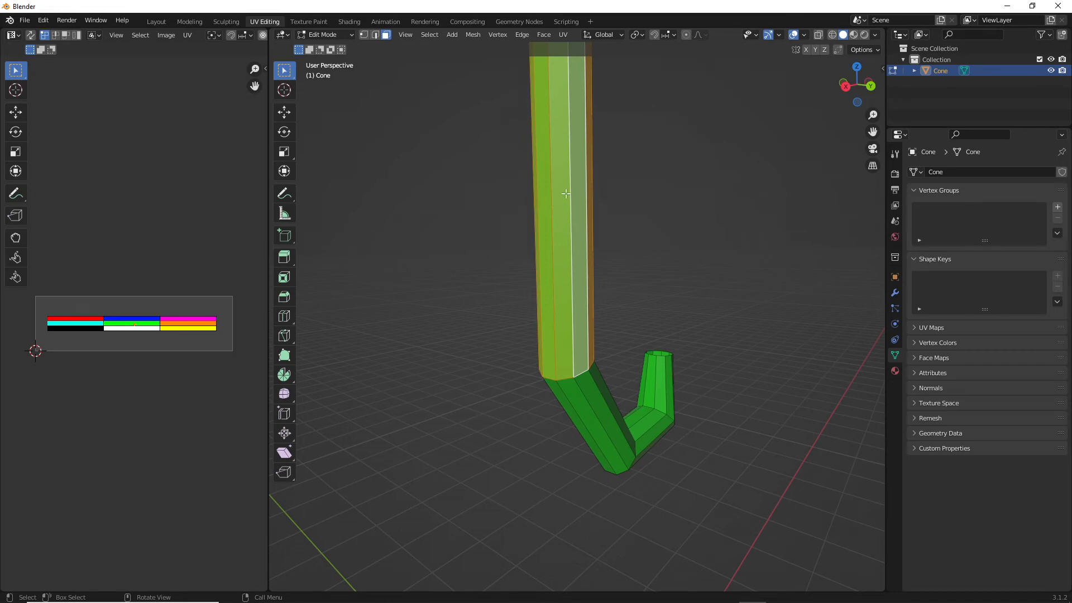
scroll(611, 204, down, 4)
middle_drag(610, 201, 581, 212)
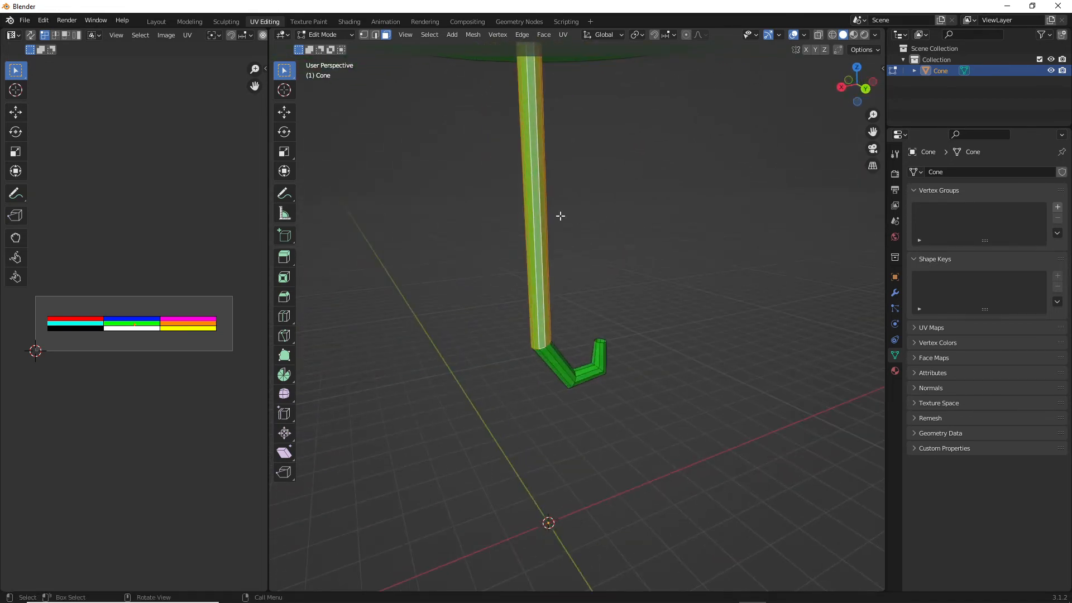
scroll(537, 205, down, 3)
scroll(545, 185, up, 2)
scroll(541, 208, down, 2)
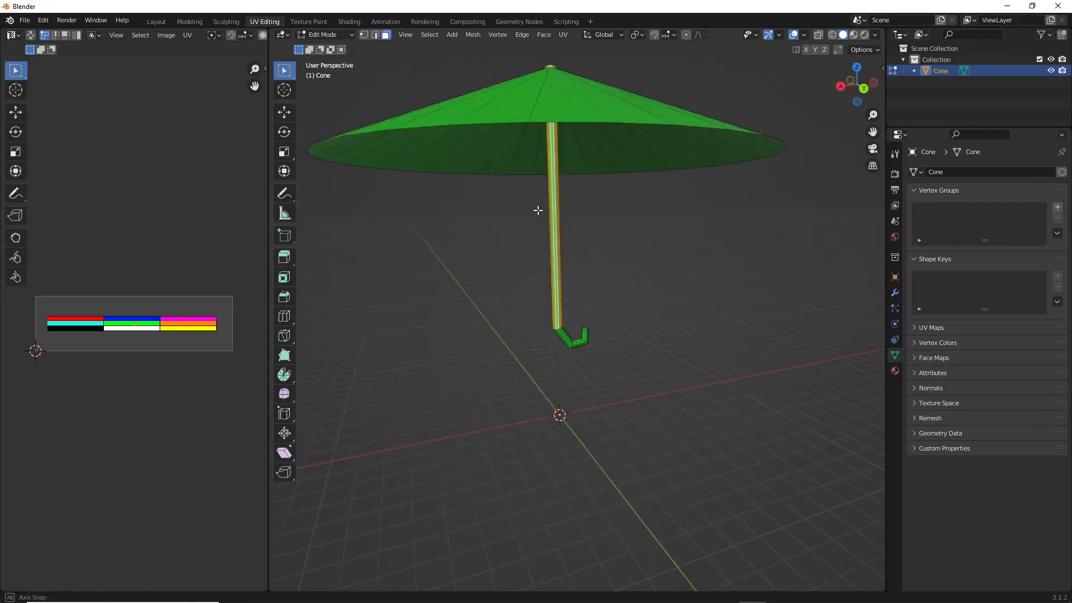
scroll(569, 244, up, 5)
scroll(570, 245, up, 1)
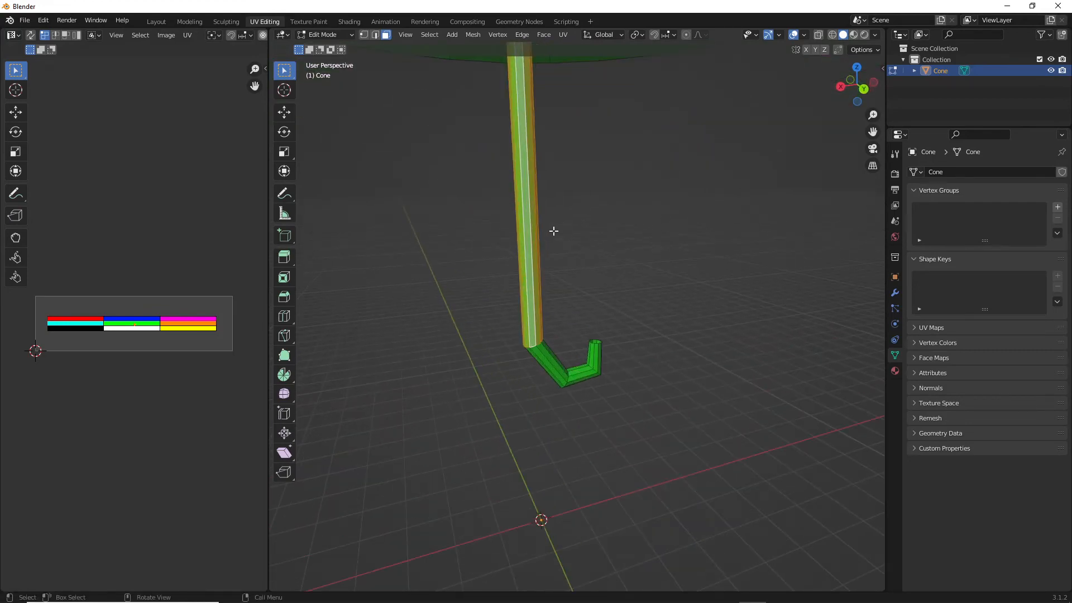
scroll(544, 373, up, 2)
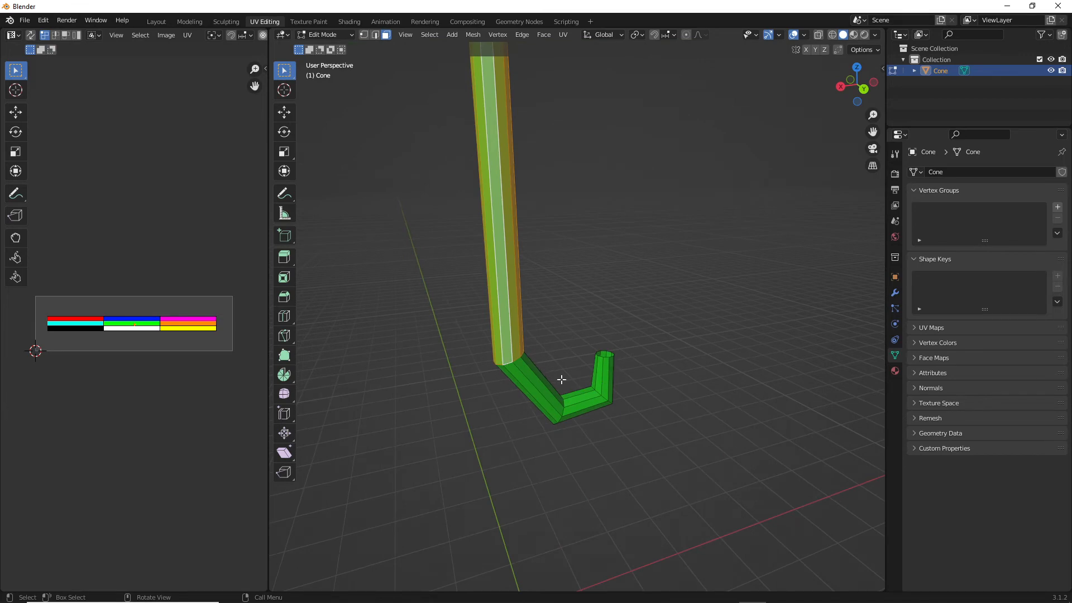
scroll(558, 293, down, 5)
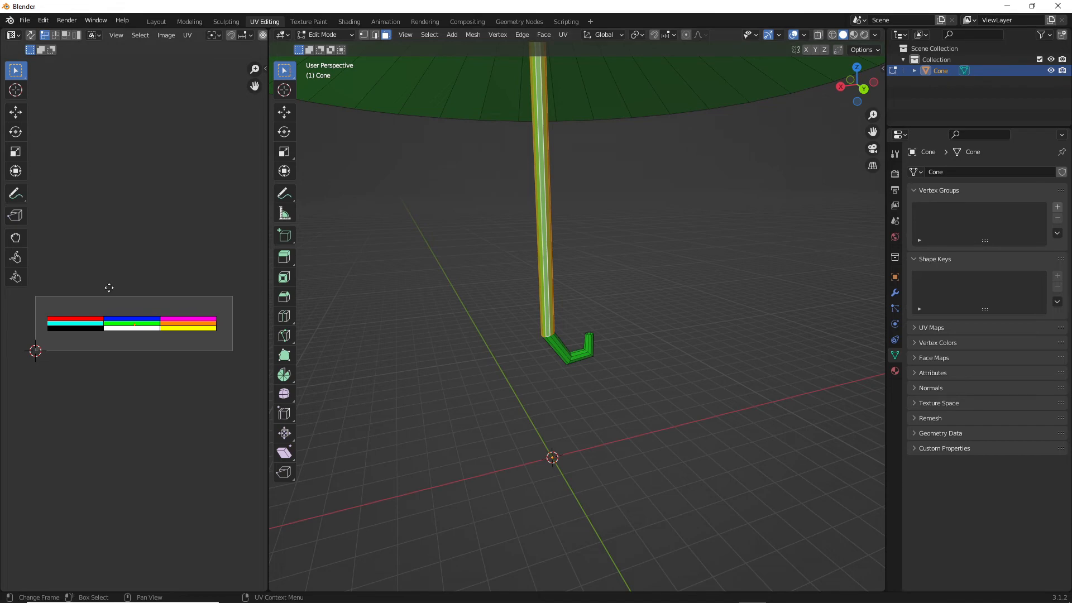
Move the selected pole faces' UVs onto the black palette swatch.
key(g)
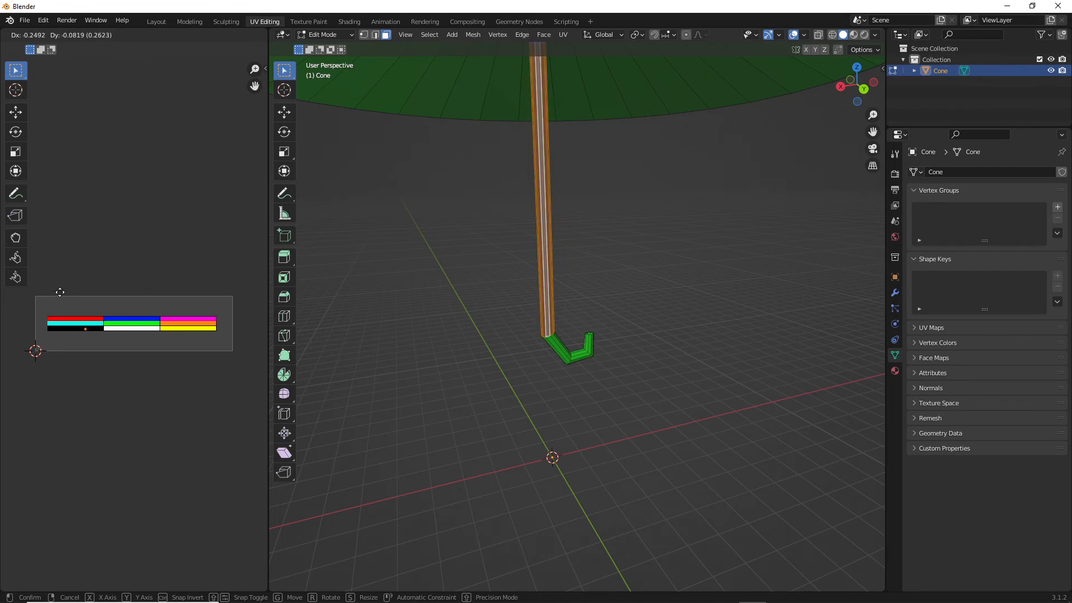
click(60, 292)
scroll(480, 251, down, 5)
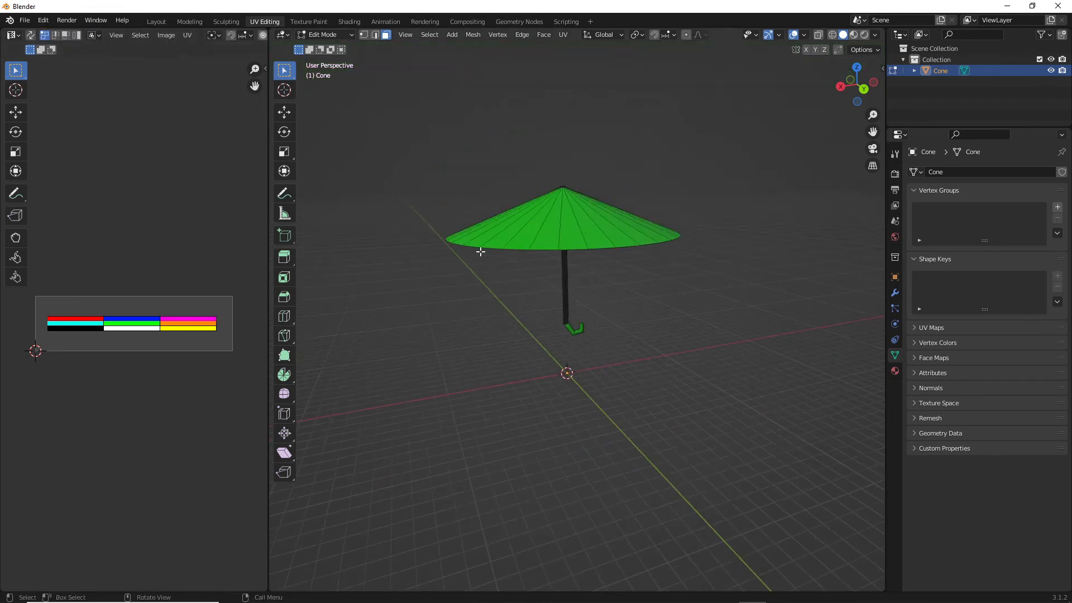
scroll(497, 248, up, 4)
scroll(547, 299, up, 2)
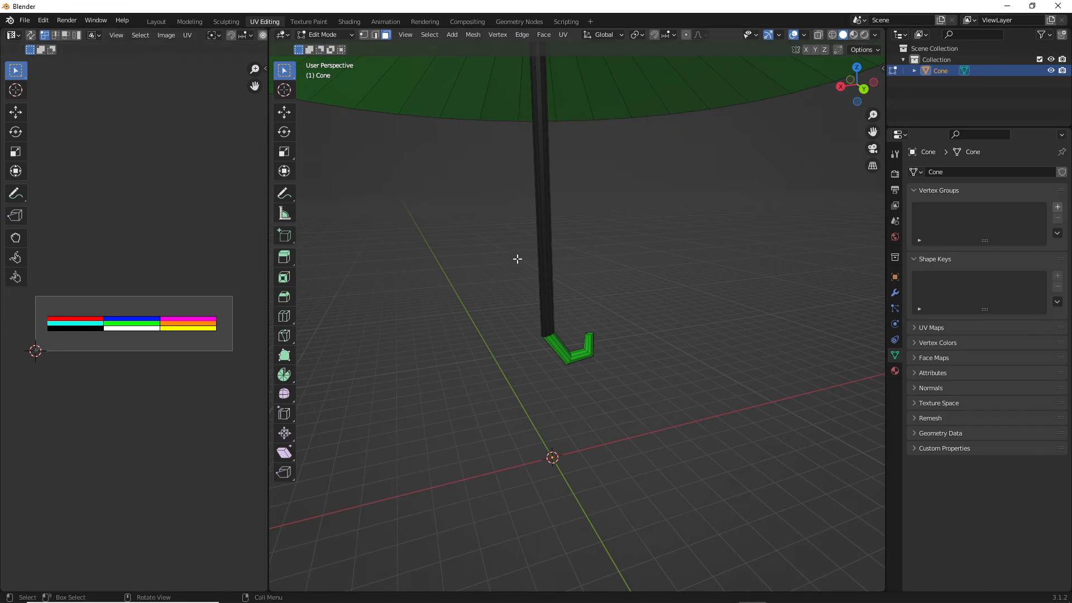
Select the loop of long faces around the pole and move their UVs onto the blue palette swatch.
alt+click(539, 247)
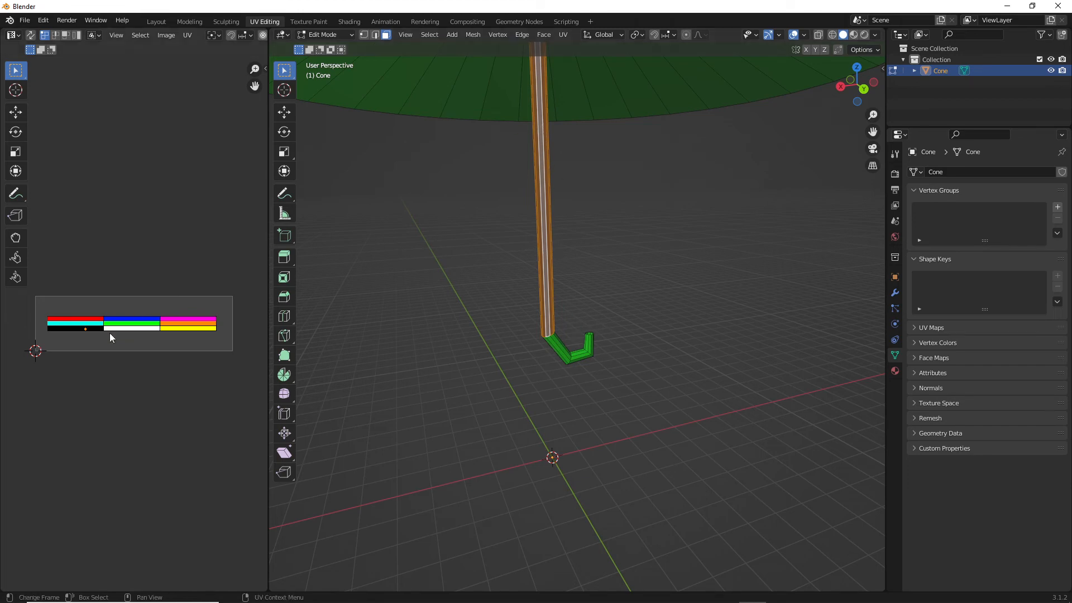
key(g)
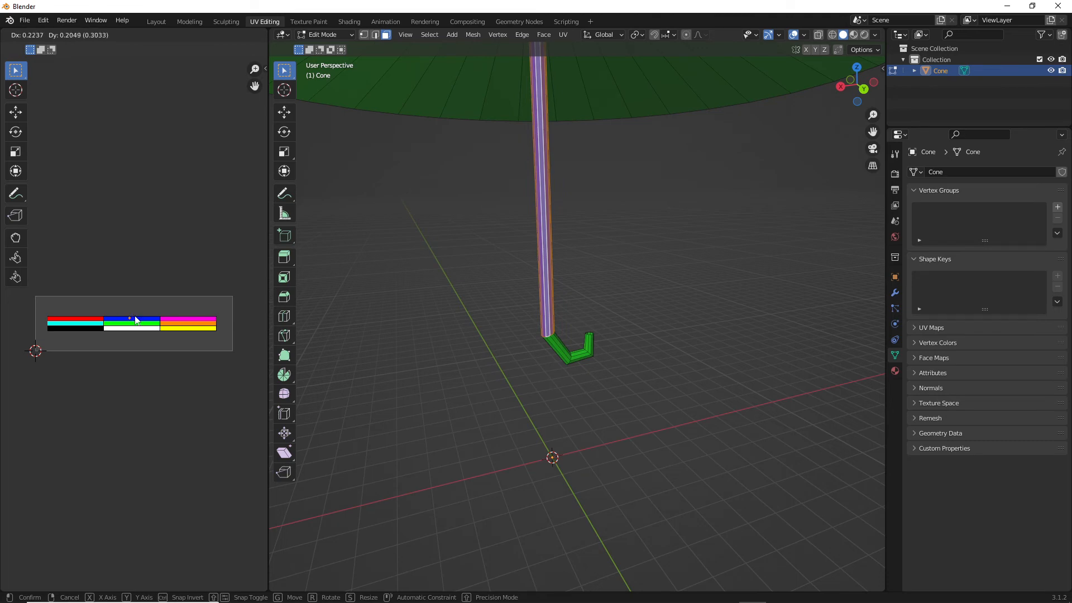
click(136, 320)
click(481, 269)
scroll(457, 275, down, 4)
scroll(464, 283, up, 3)
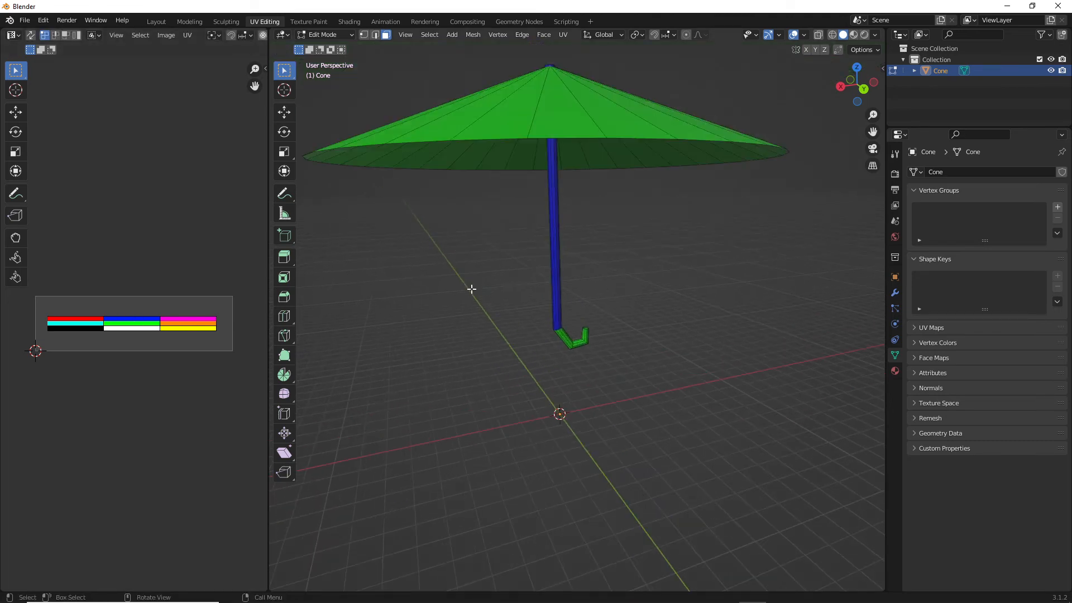
Select the face loop of the handle's slanted first segment and move its UVs onto the black palette swatch.
scroll(480, 295, up, 3)
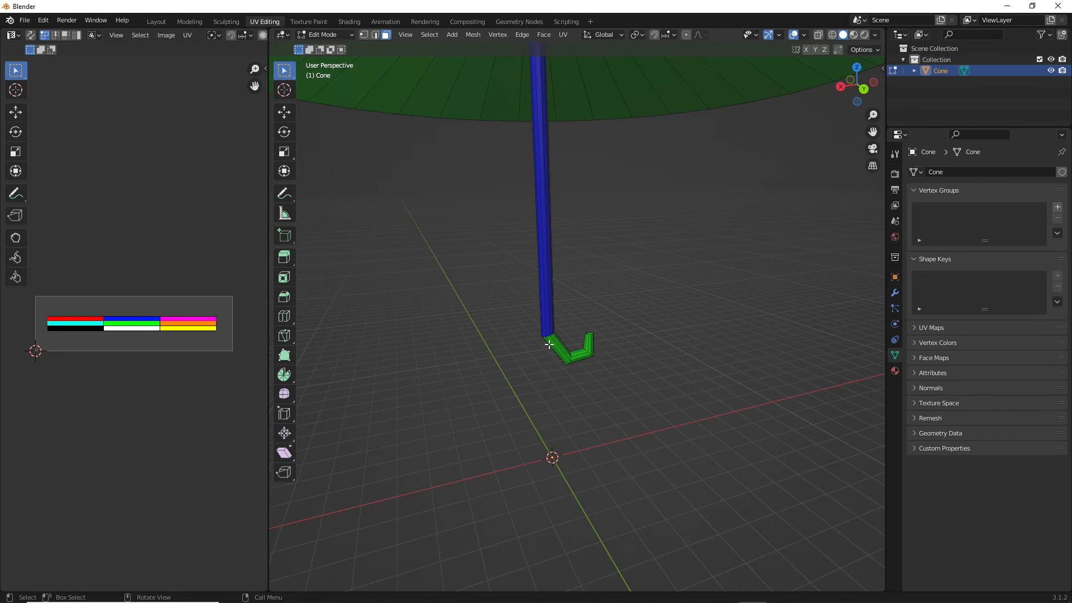
scroll(512, 355, up, 3)
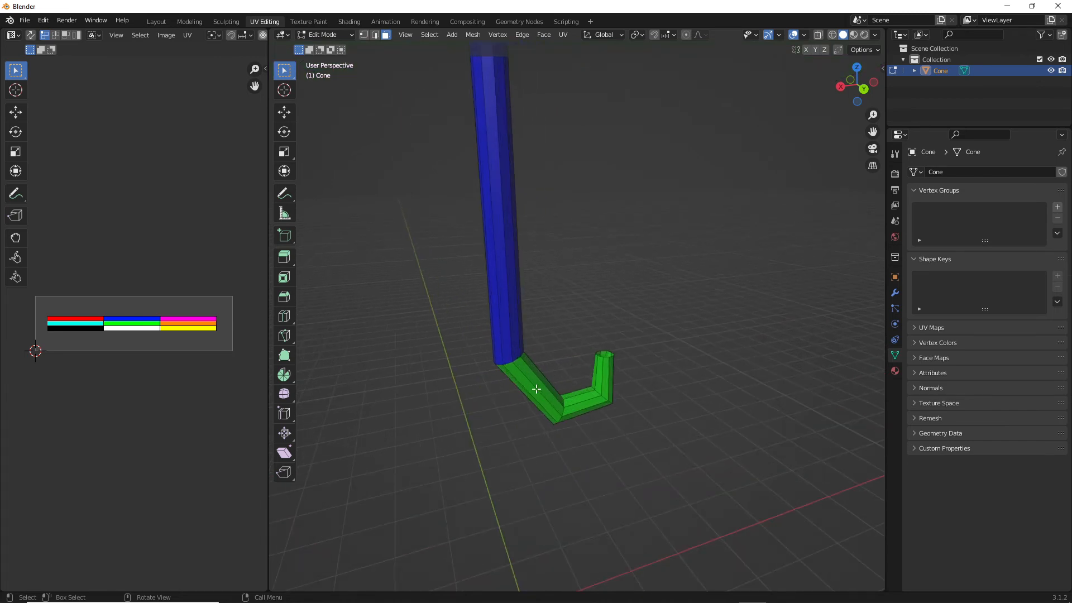
scroll(539, 380, up, 1)
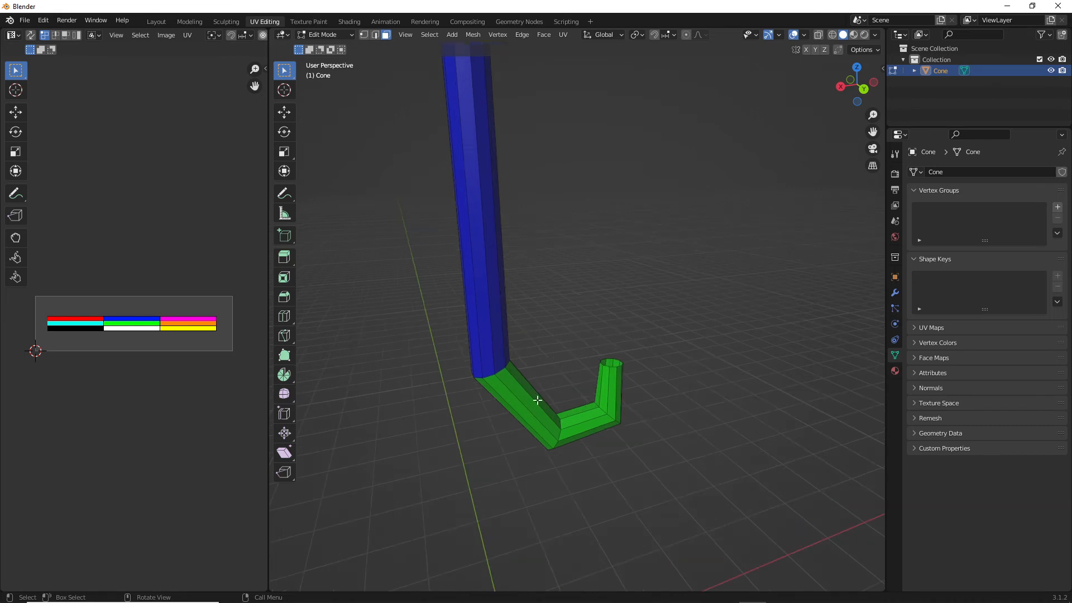
middle_drag(535, 407, 537, 427)
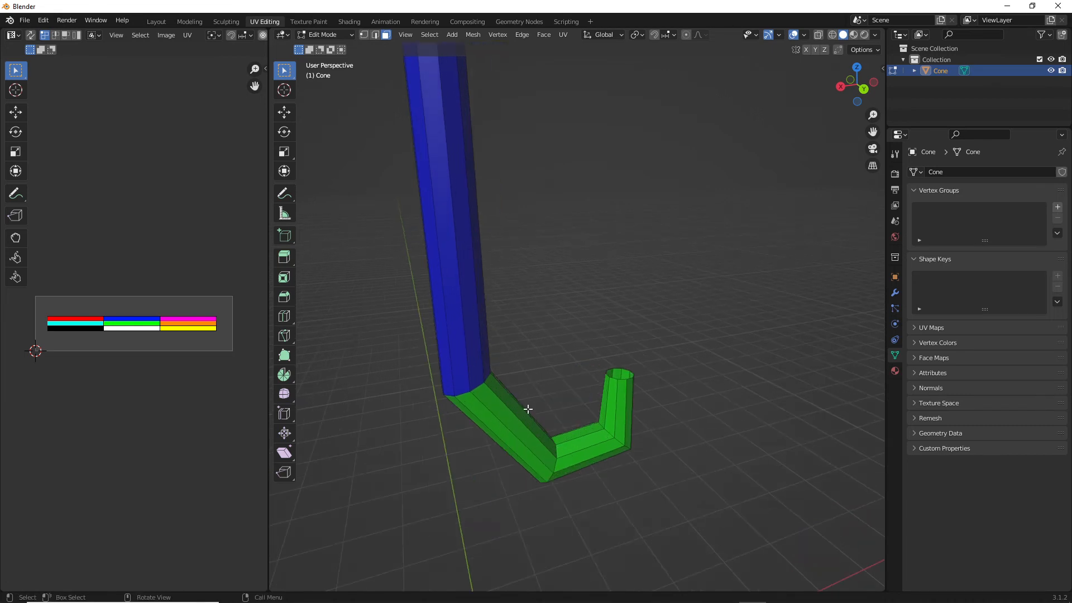
alt+click(524, 424)
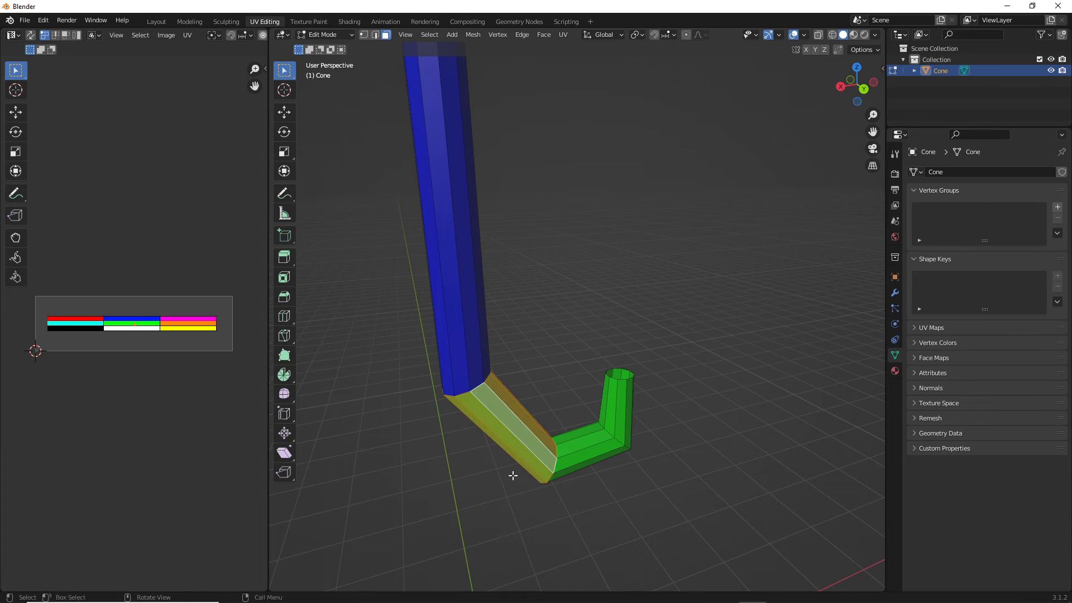
scroll(547, 408, down, 3)
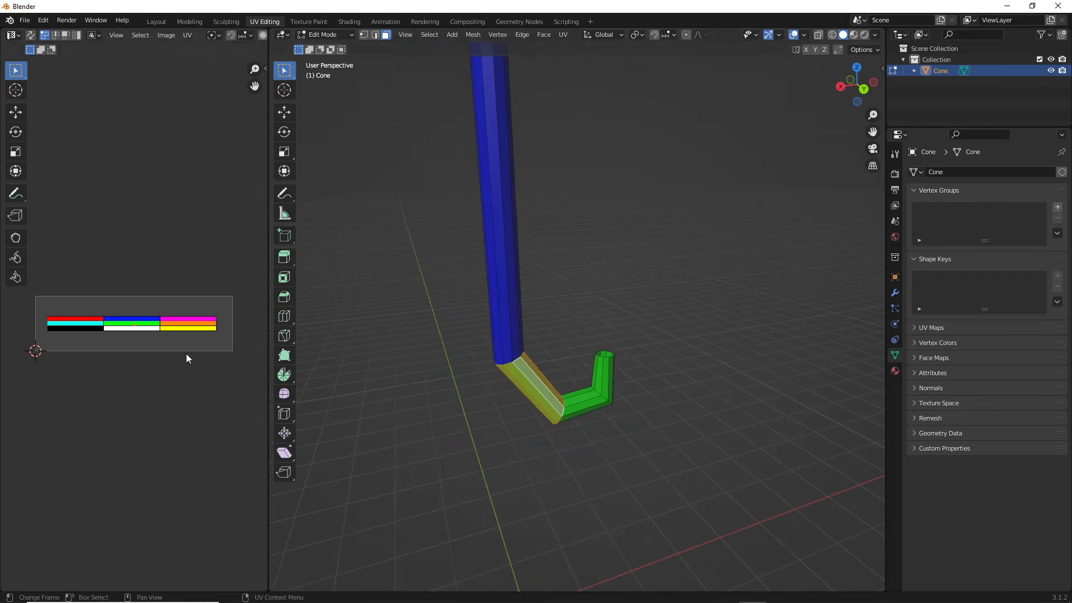
key(g)
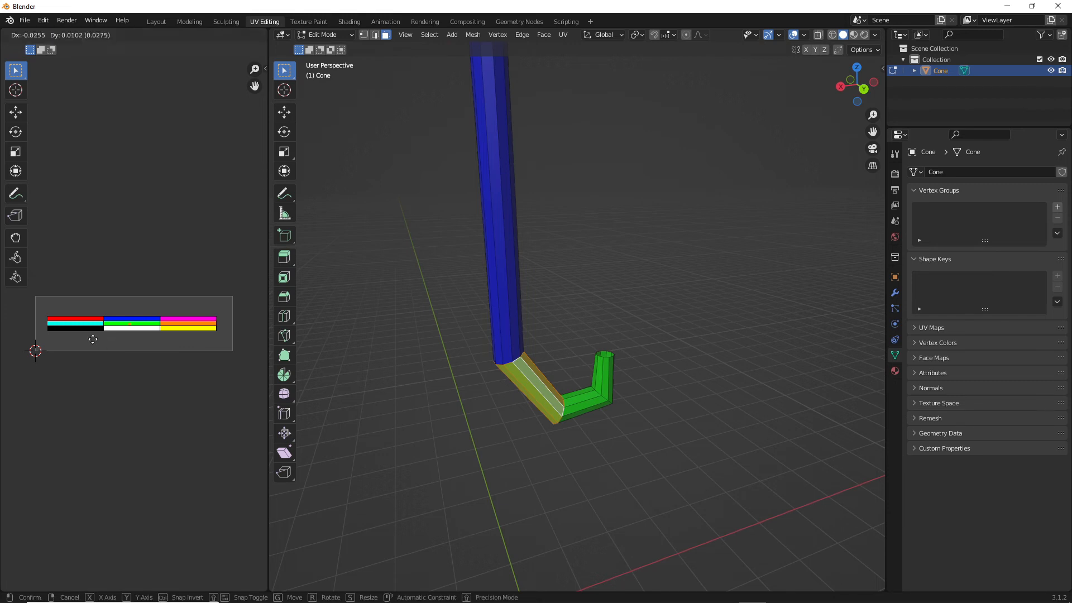
click(72, 349)
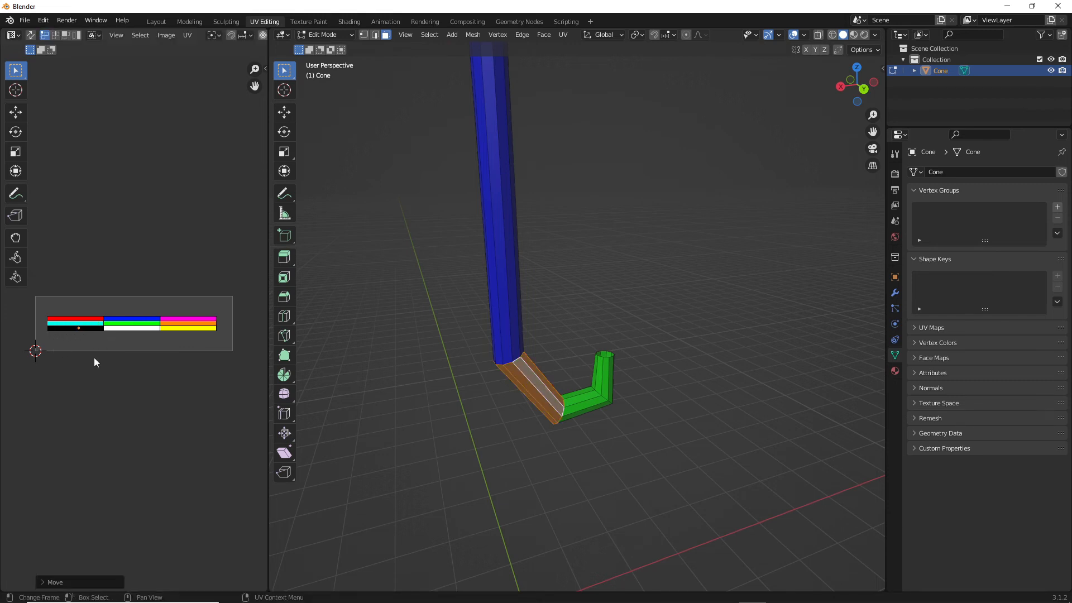
click(464, 458)
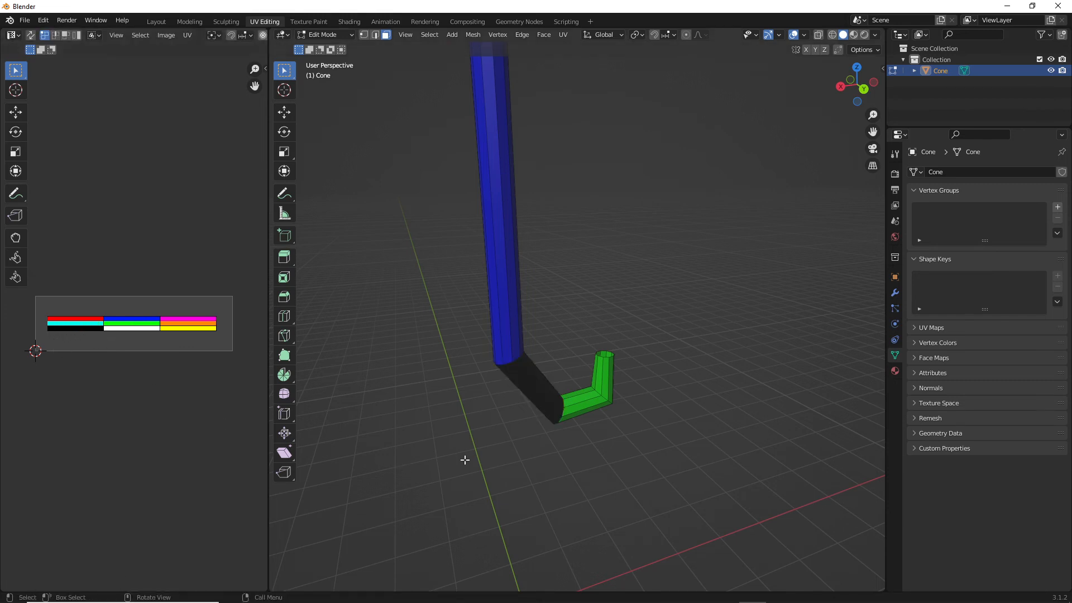
Select the face loop of the handle's middle segment and move its UVs onto the cyan palette swatch.
alt+click(584, 399)
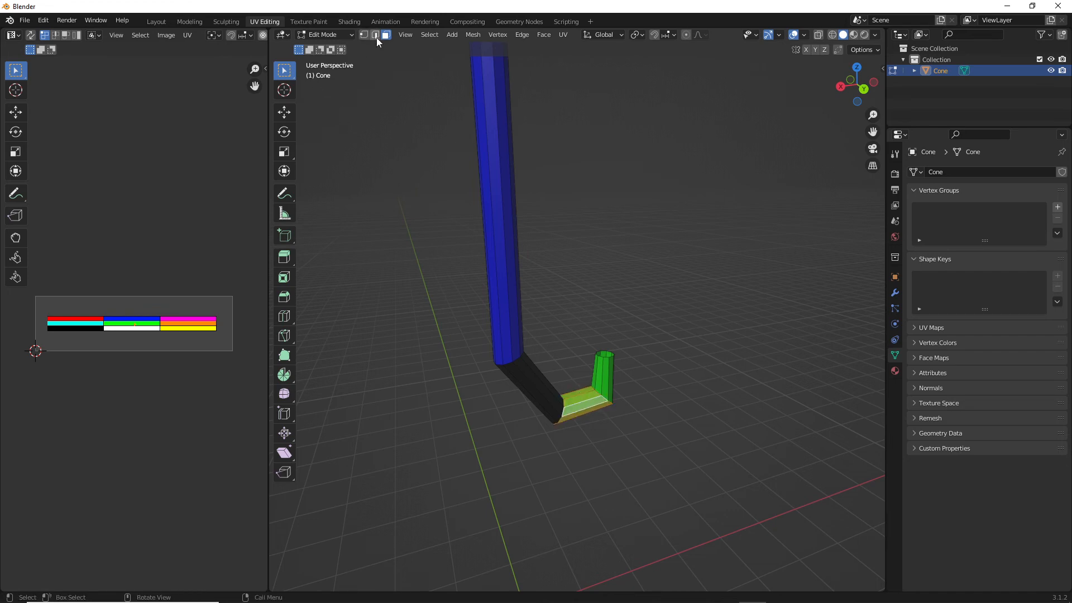
scroll(586, 413, up, 1)
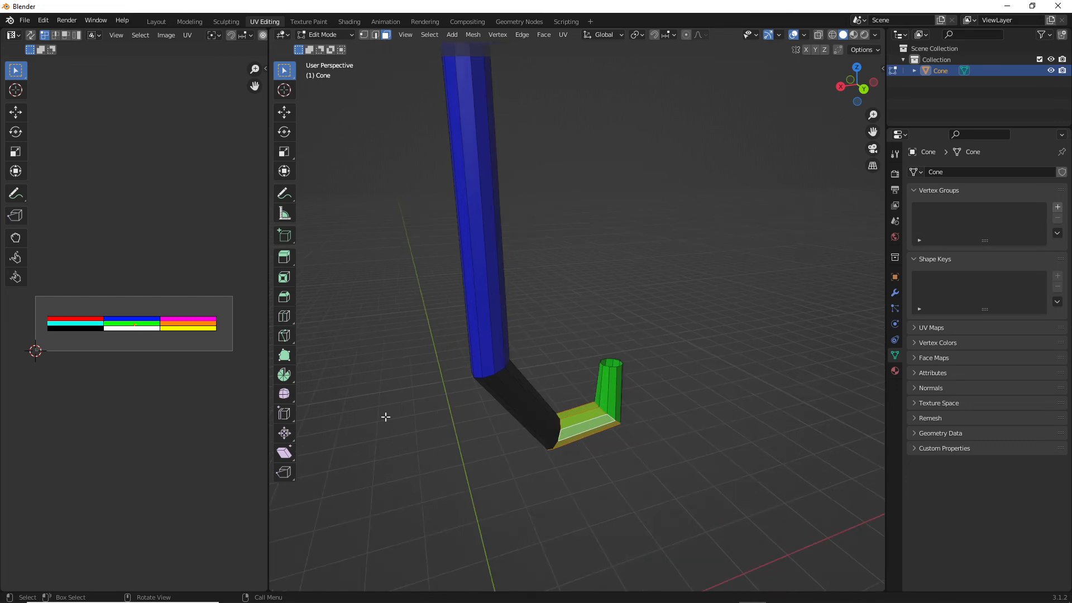
key(g)
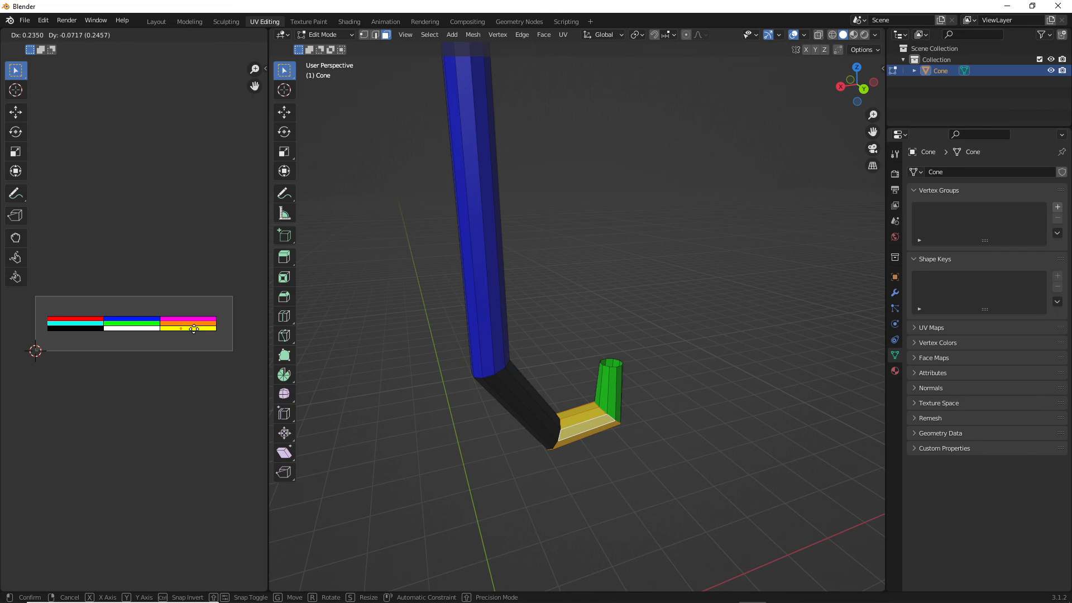
click(95, 324)
scroll(636, 427, up, 2)
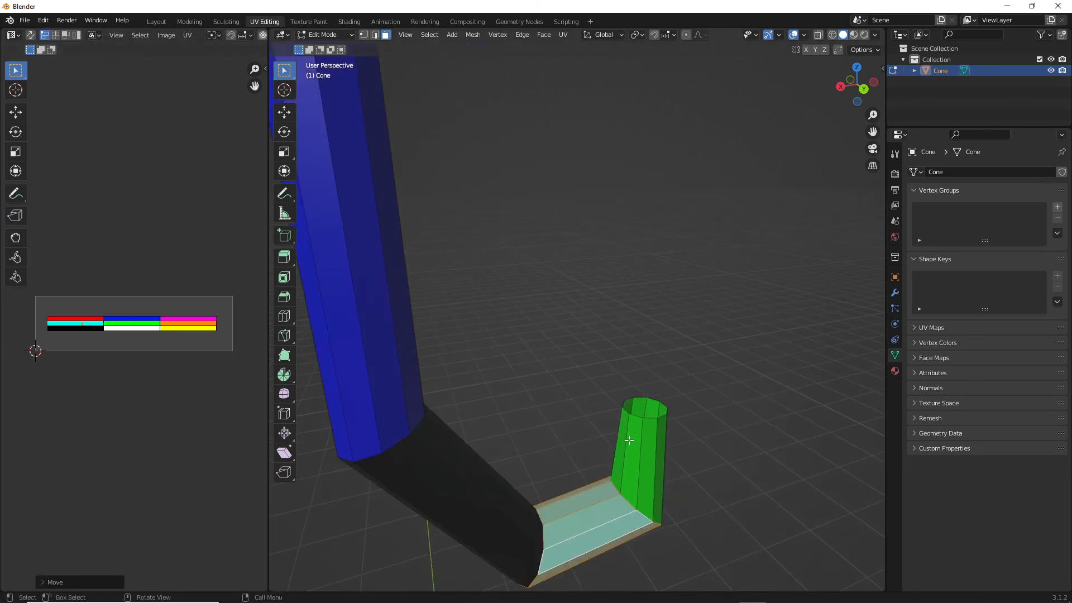
scroll(628, 440, down, 2)
click(641, 434)
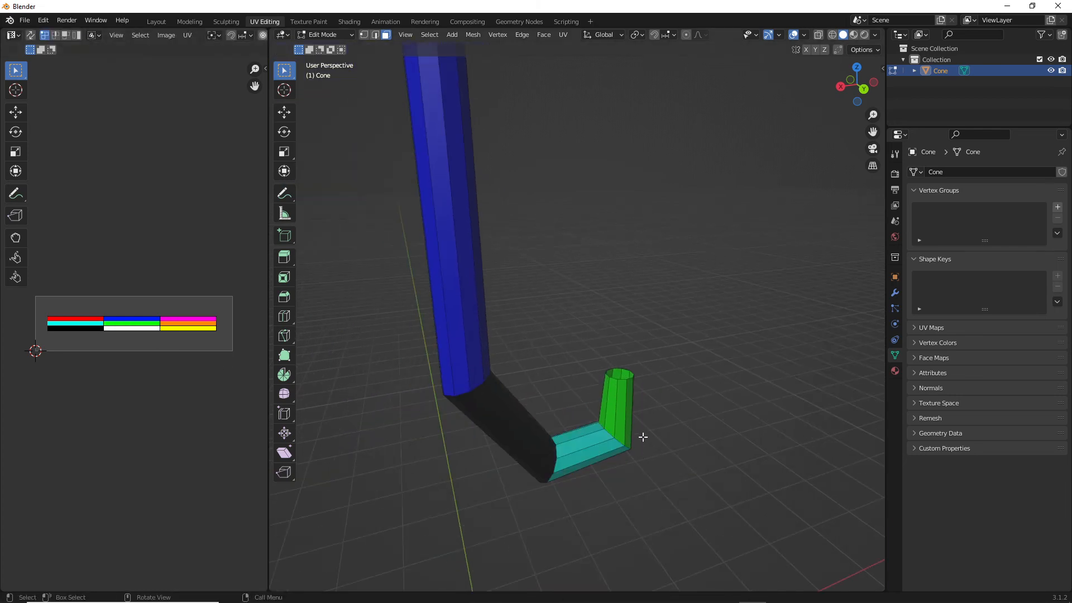
Select the face loop of the handle's upright end segment and move its UVs onto the black palette swatch.
alt+click(615, 408)
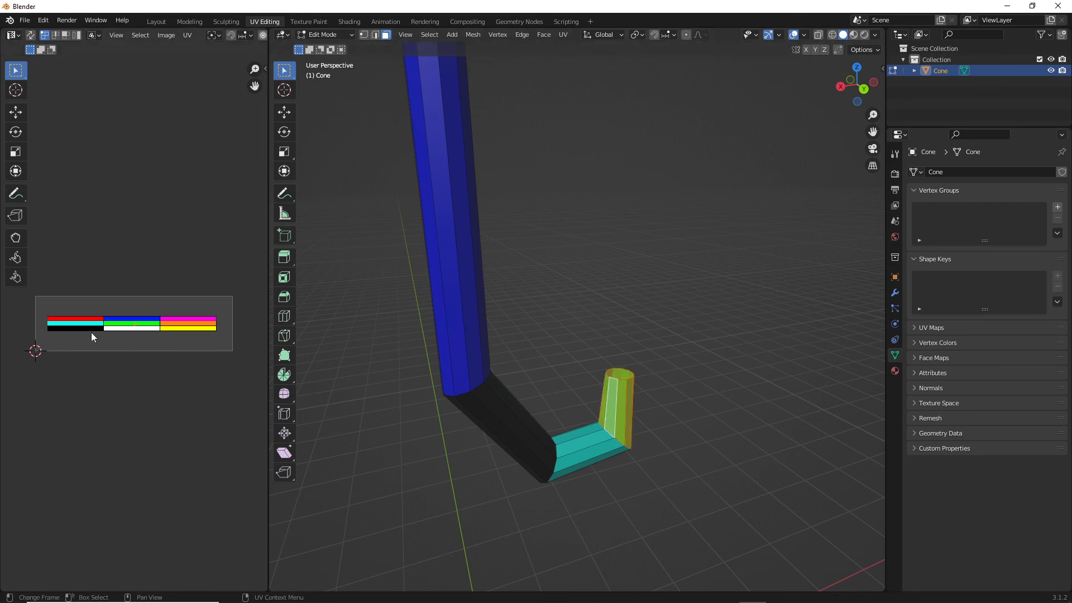
key(g)
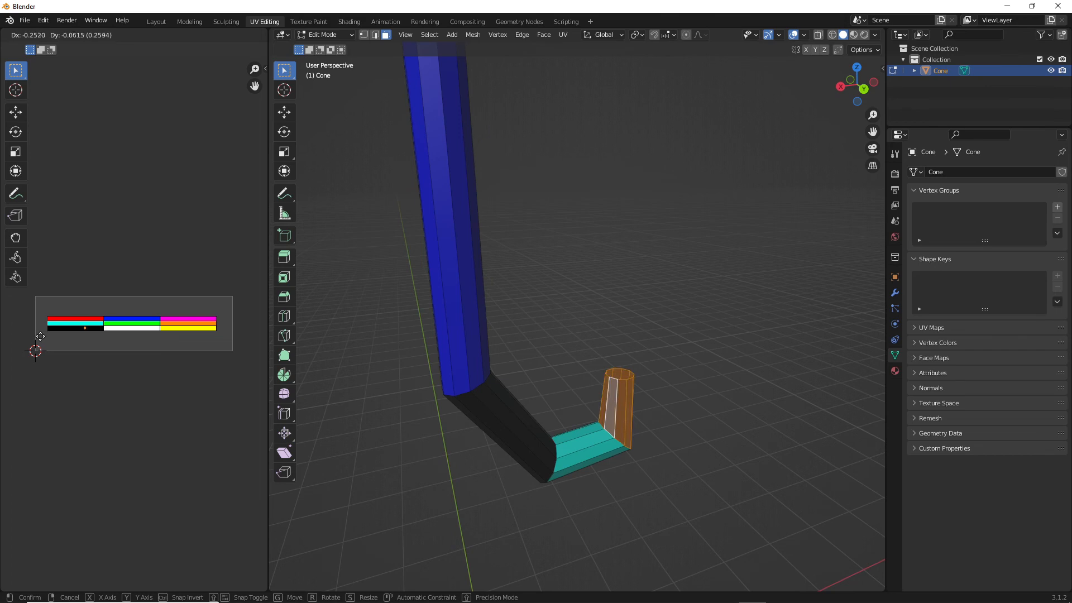
click(40, 338)
click(670, 390)
scroll(669, 390, down, 10)
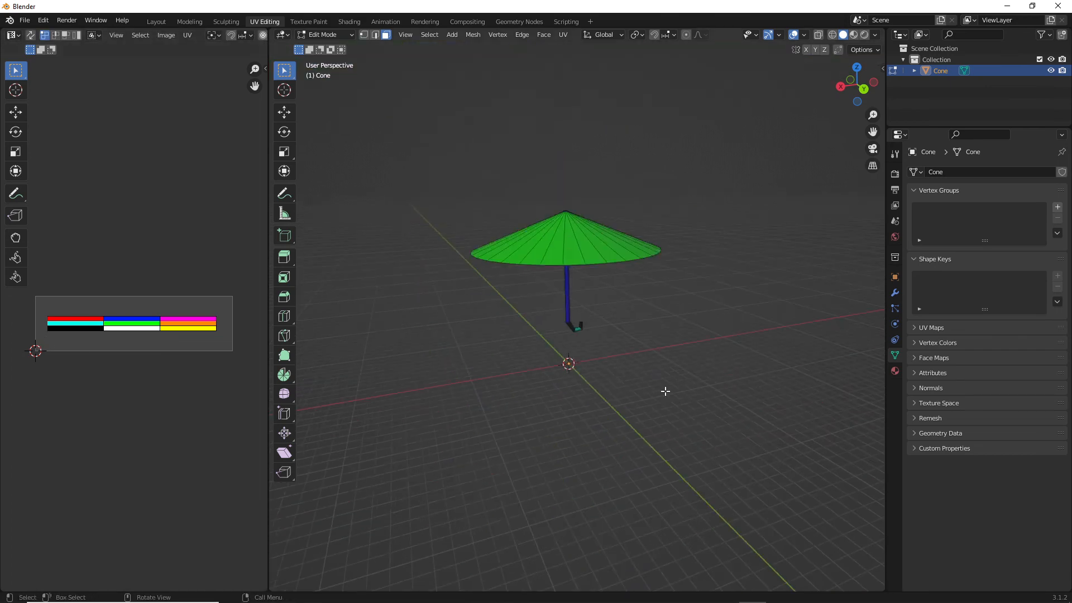
In edge selection mode, select the open rim at the handle's tip and fill it with a face.
scroll(665, 391, up, 6)
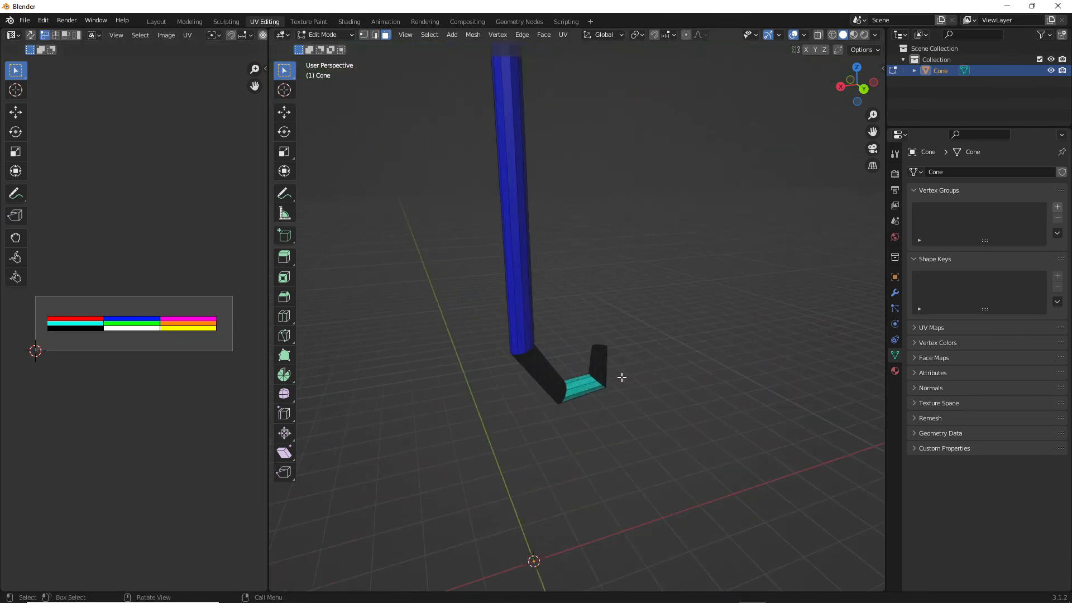
middle_drag(670, 318, 629, 364)
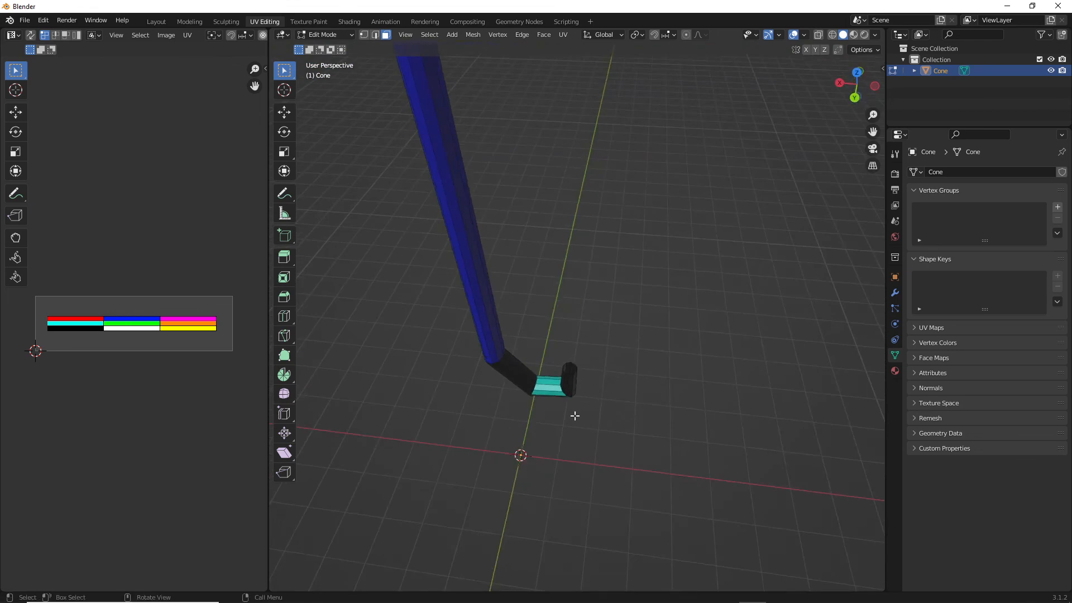
middle_drag(574, 414, 551, 373)
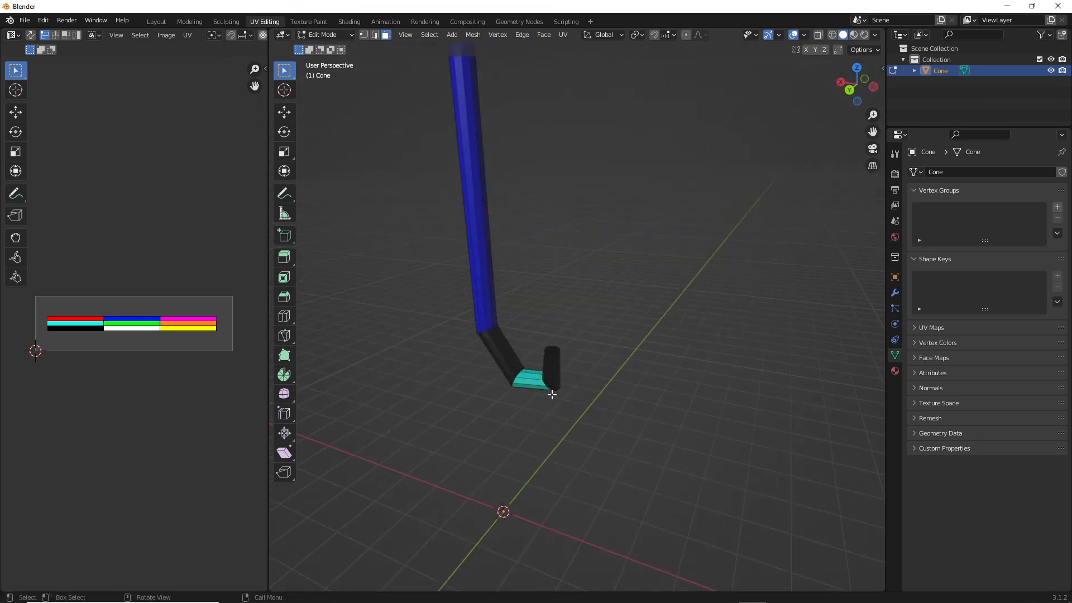
scroll(551, 387, up, 4)
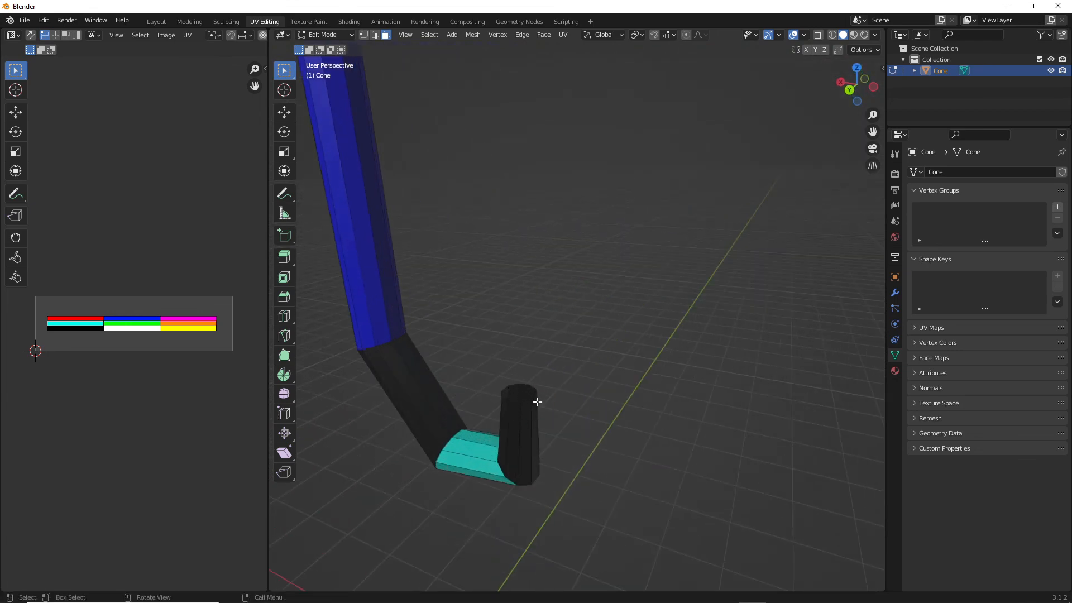
middle_drag(502, 395, 537, 376)
scroll(534, 482, up, 2)
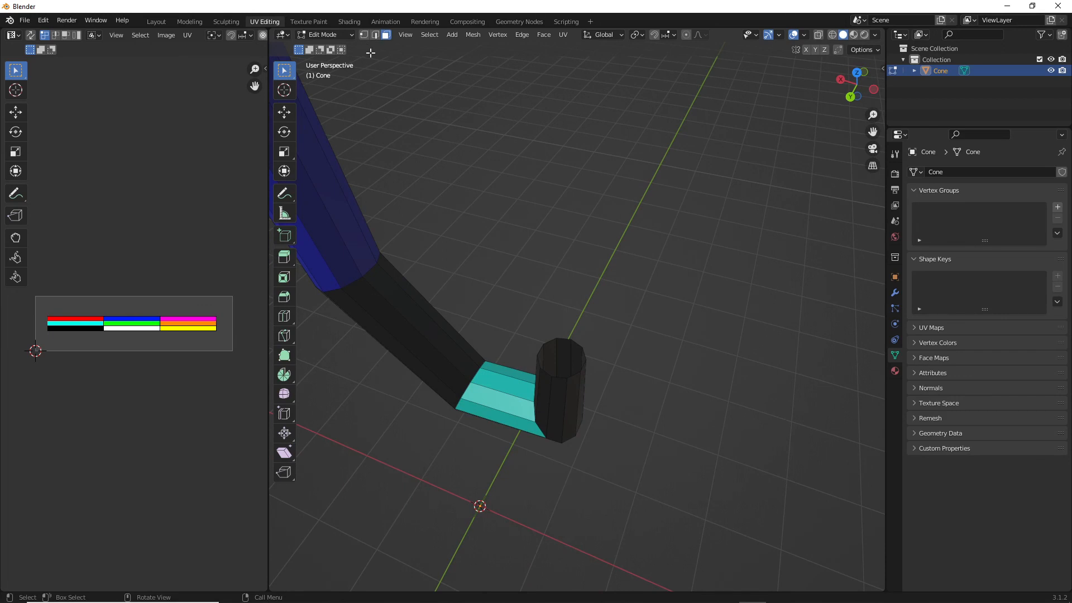
click(373, 35)
scroll(564, 375, up, 3)
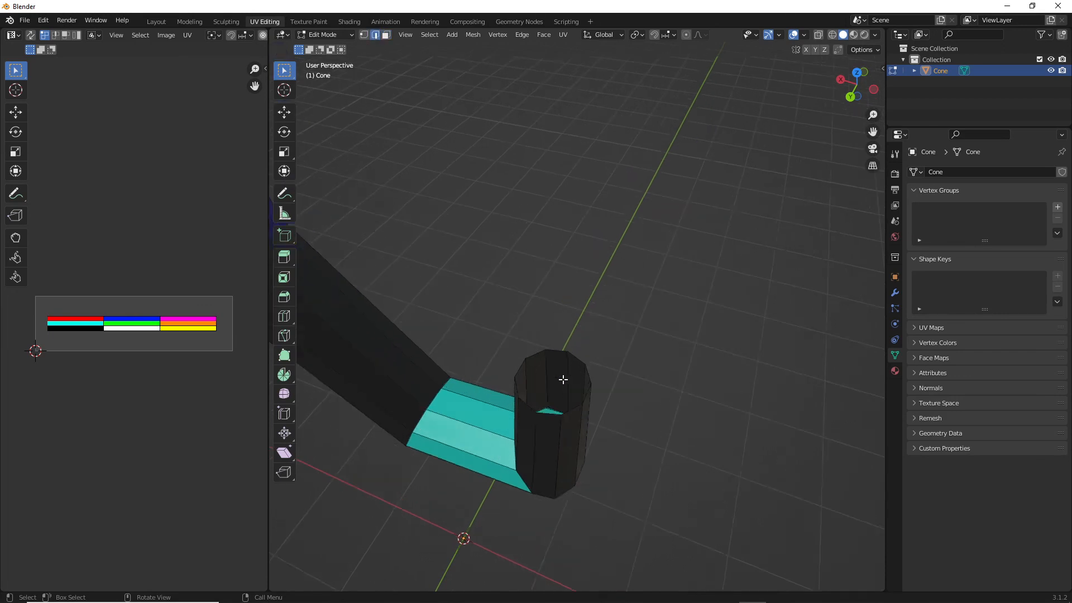
alt+click(579, 371)
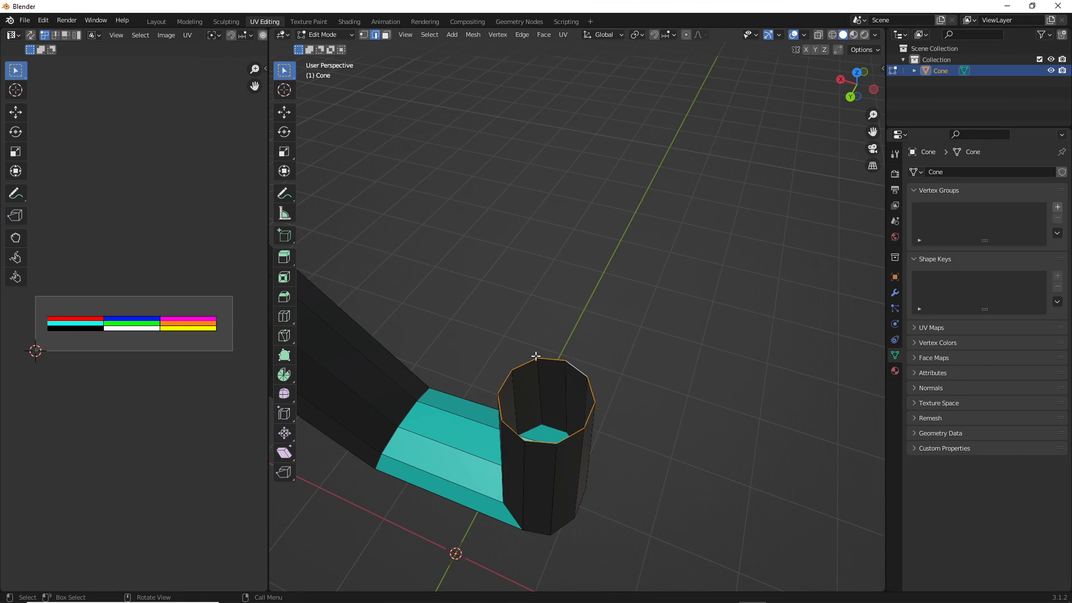
key(f)
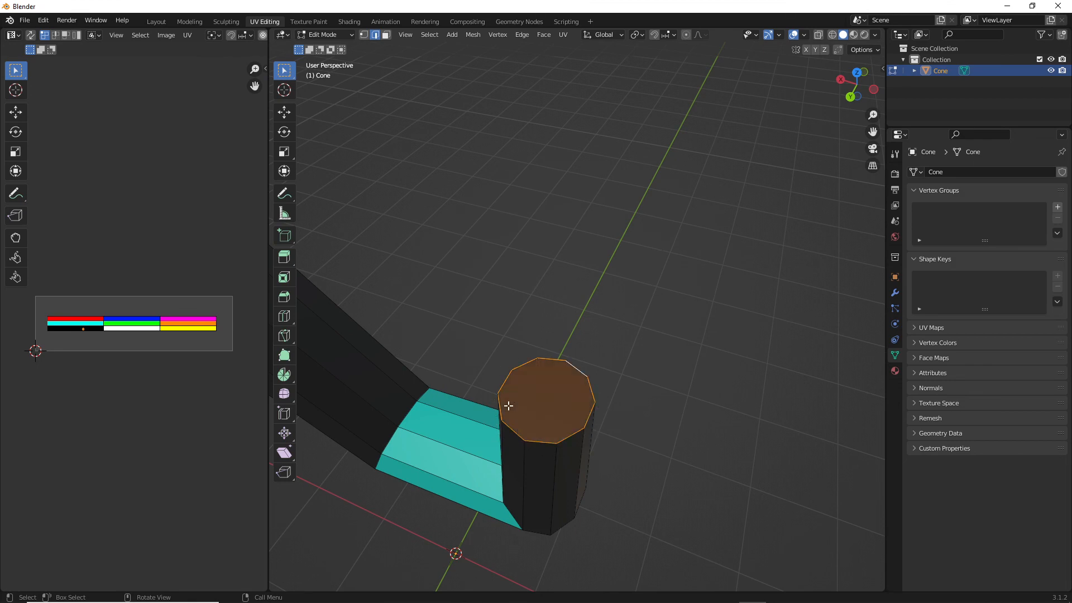
click(621, 312)
middle_drag(510, 351, 555, 256)
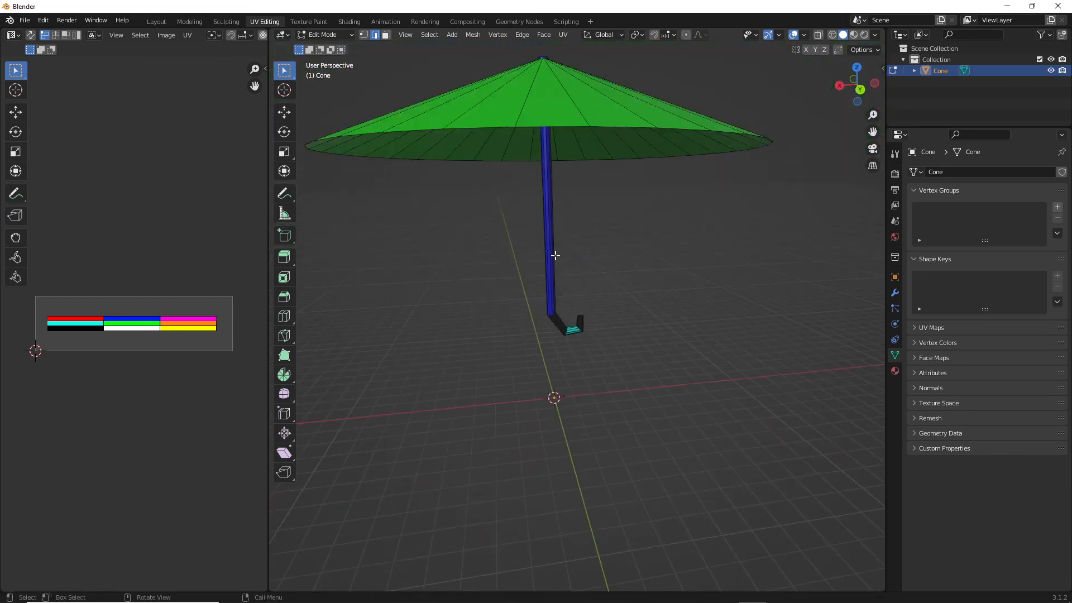
scroll(612, 222, down, 3)
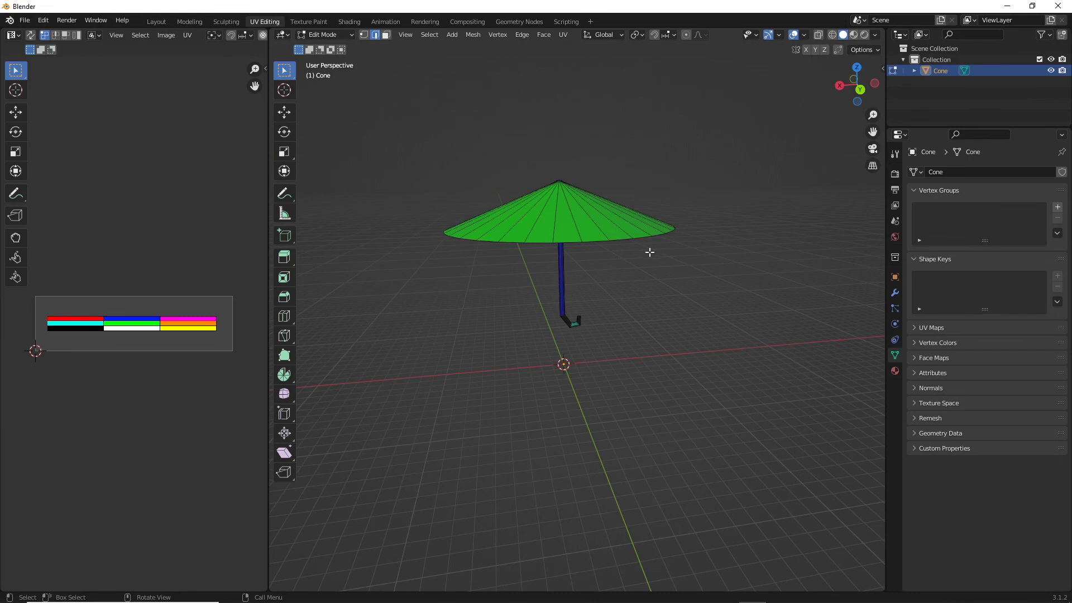
middle_drag(648, 251, 595, 284)
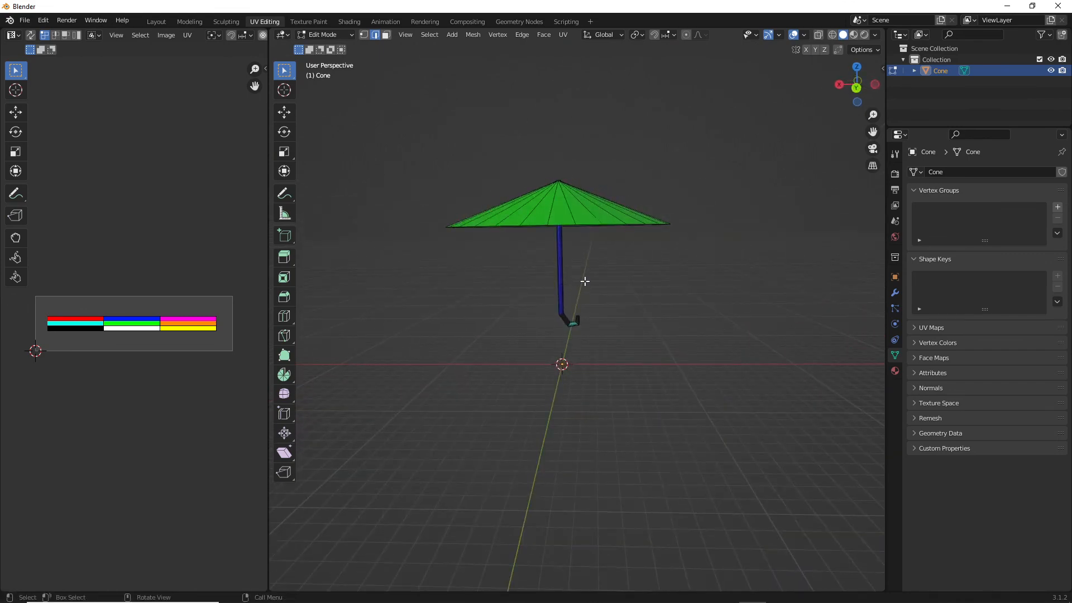